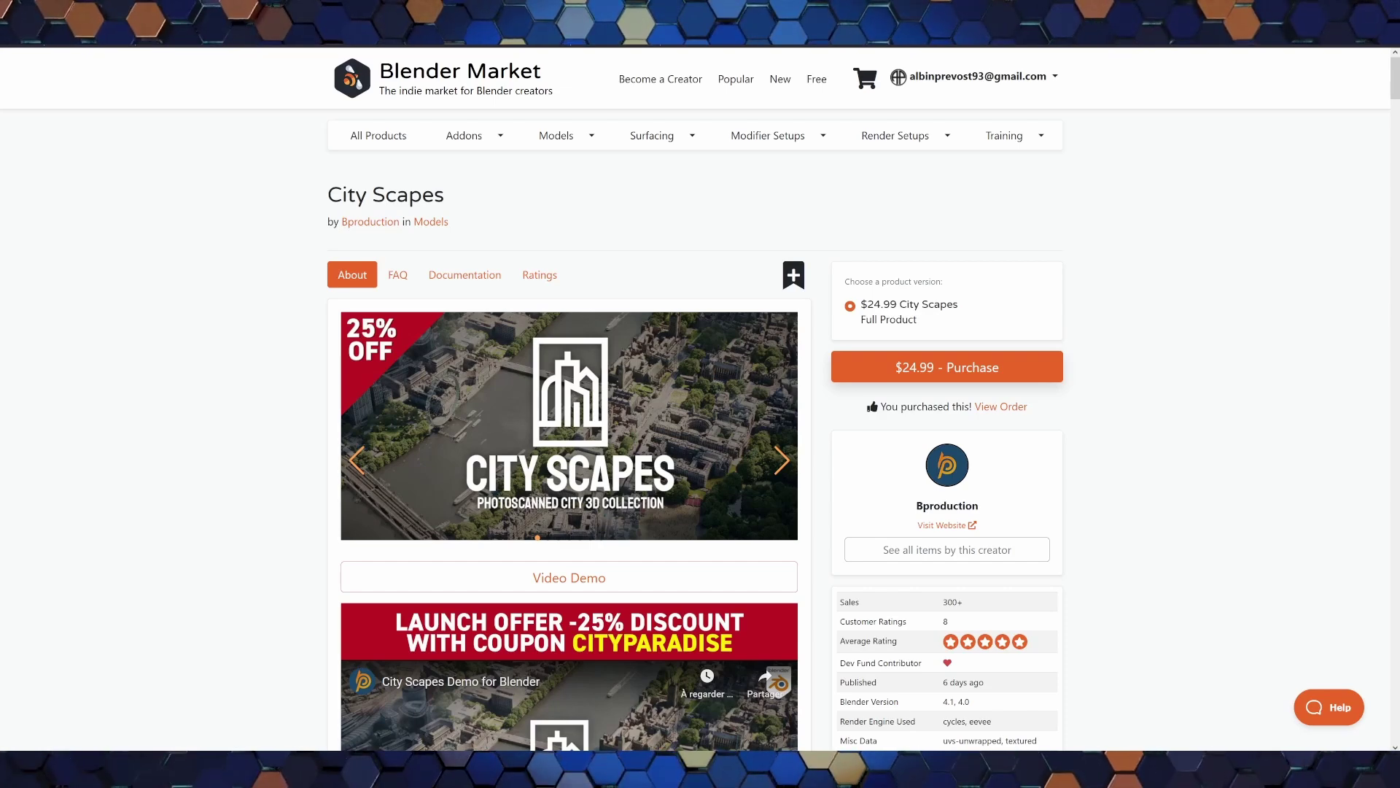
# Scroll the City Scapes page past the video demo to the '96 City Scapes Assets' description.
pyautogui.scroll(-2, 700, 401)
pyautogui.scroll(2, 700, 401)
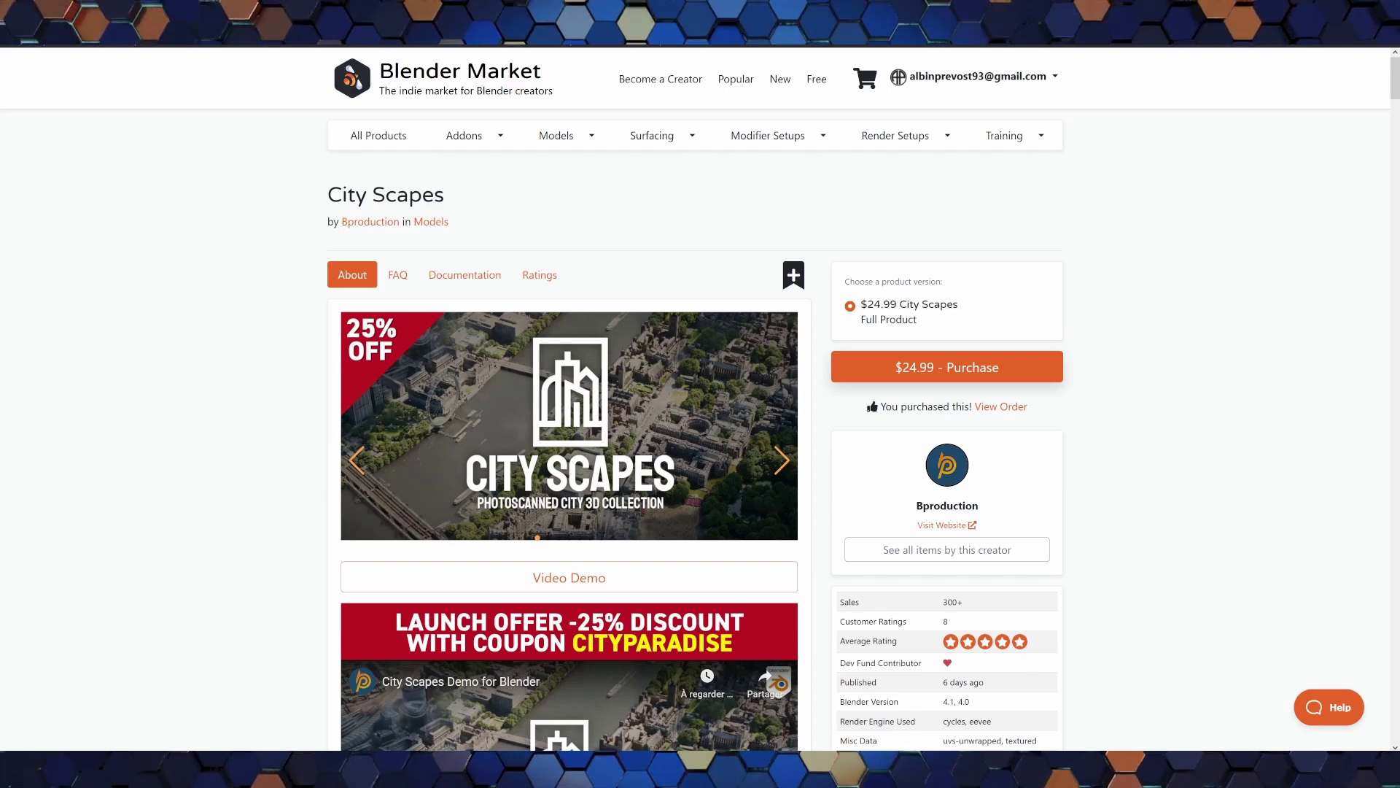
pyautogui.scroll(-2, 700, 394)
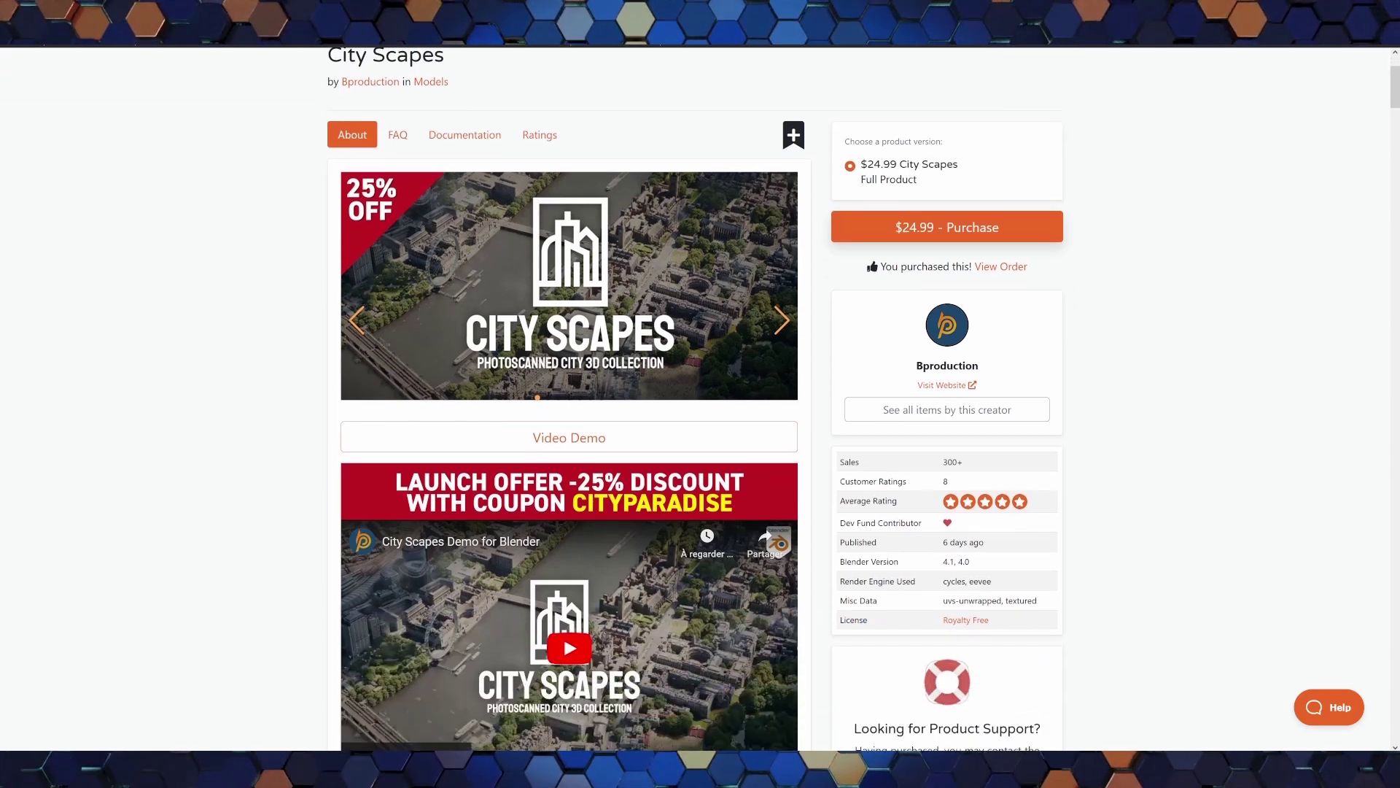
pyautogui.scroll(-2, 700, 394)
pyautogui.scroll(-2, 700, 394)
pyautogui.scroll(-2, 701, 394)
pyautogui.scroll(-2, 700, 393)
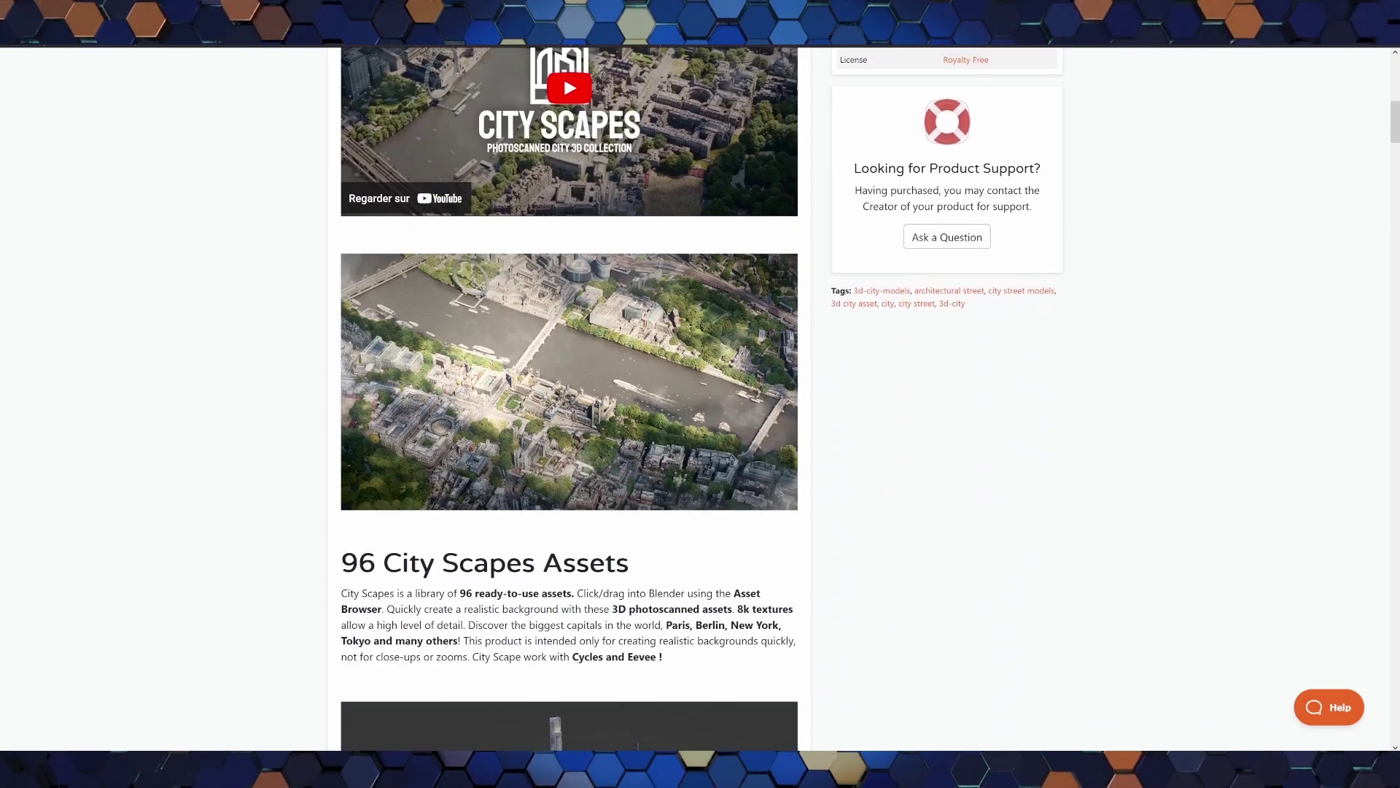
pyautogui.scroll(-2, 700, 393)
pyautogui.scroll(-2, 700, 393)
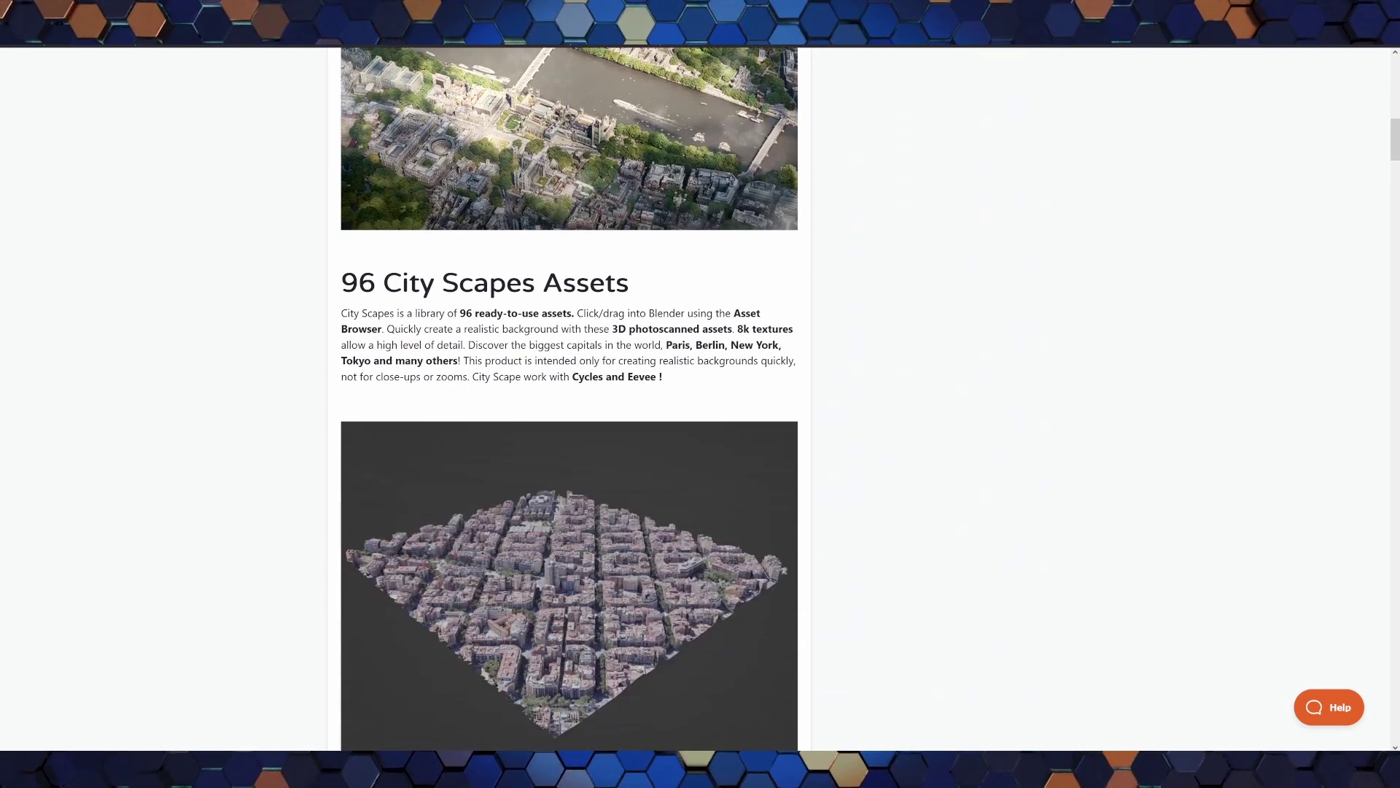
pyautogui.scroll(-2, 700, 394)
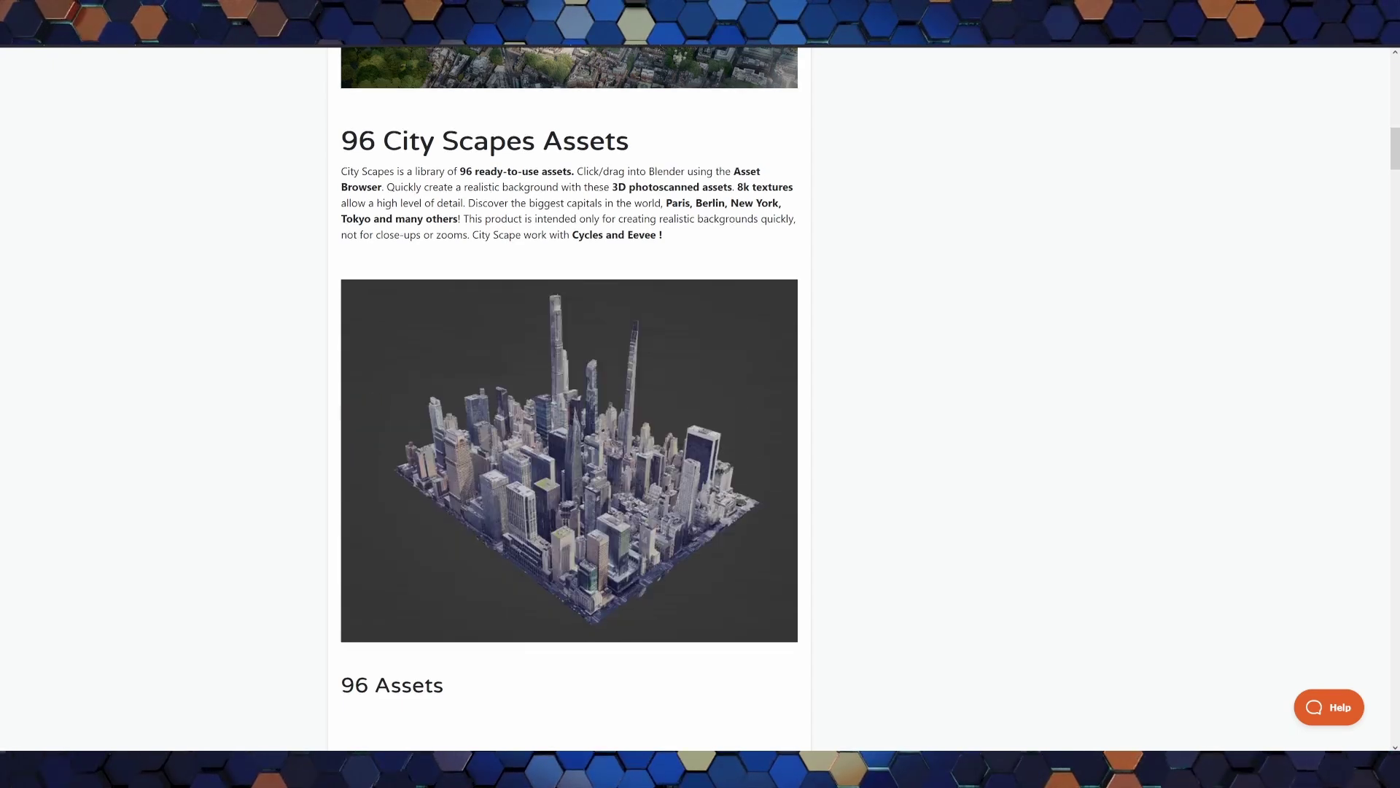
# Scroll down through the city-by-city catalog of tiles and artist renders.
pyautogui.scroll(-5, 569, 398)
pyautogui.scroll(-2, 569, 397)
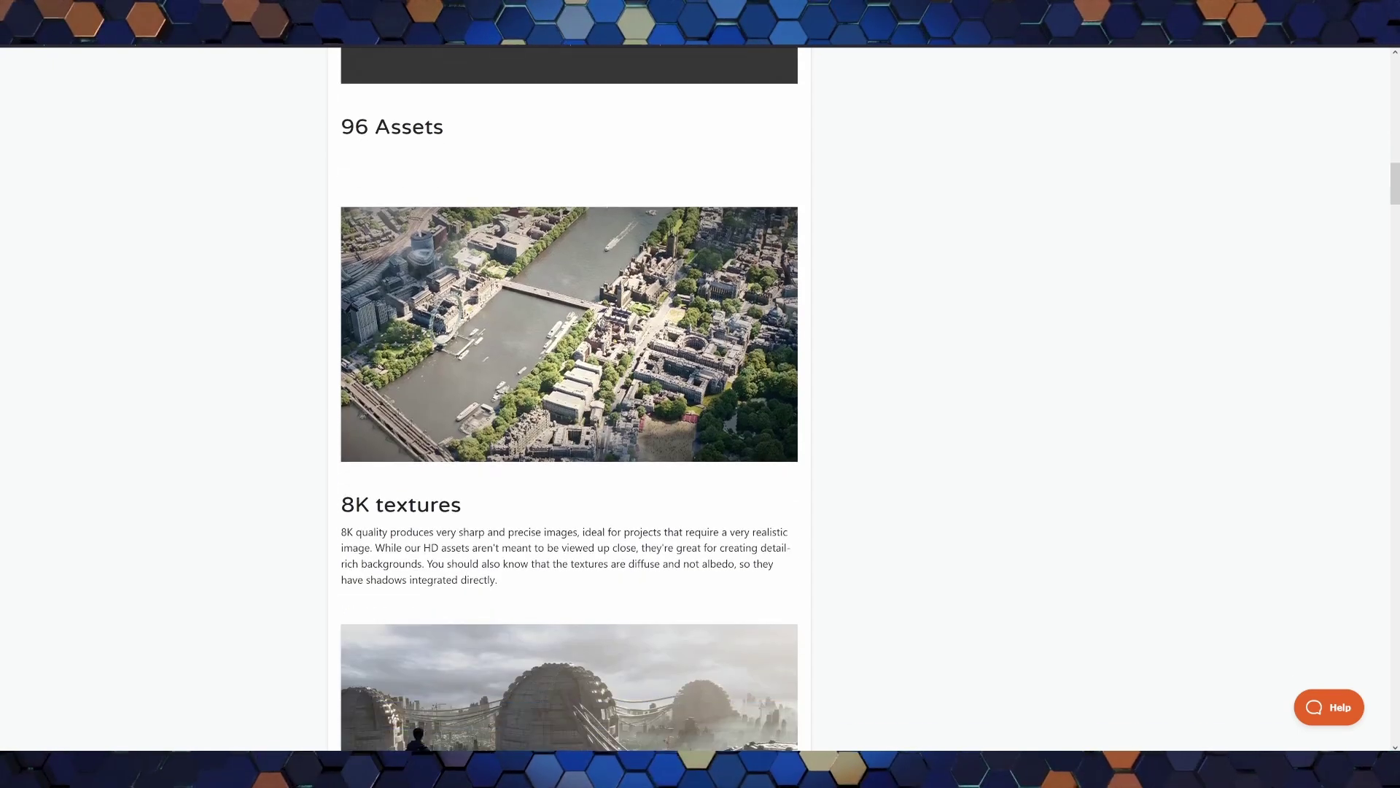
pyautogui.scroll(-2, 568, 397)
pyautogui.scroll(-2, 569, 397)
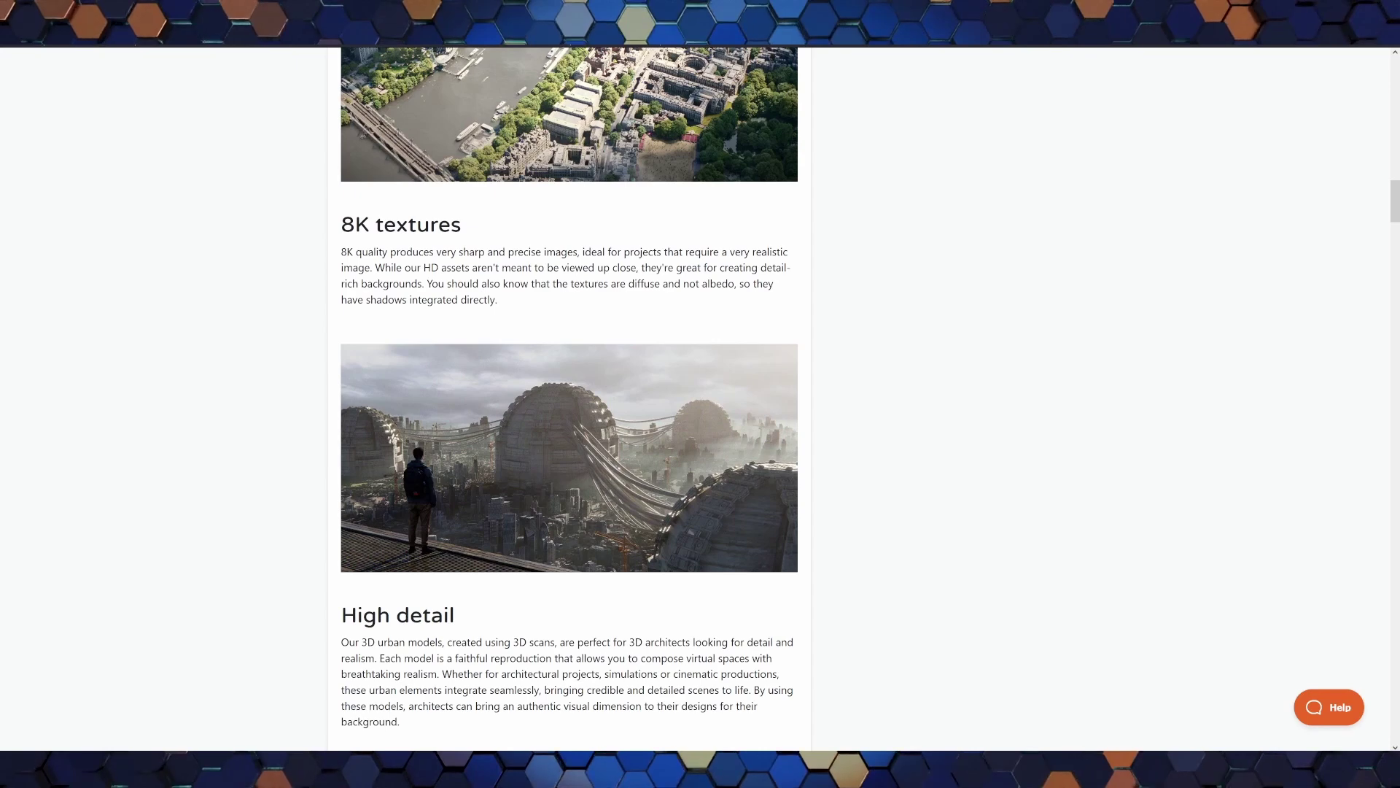
pyautogui.scroll(2, 569, 397)
pyautogui.scroll(-2, 568, 397)
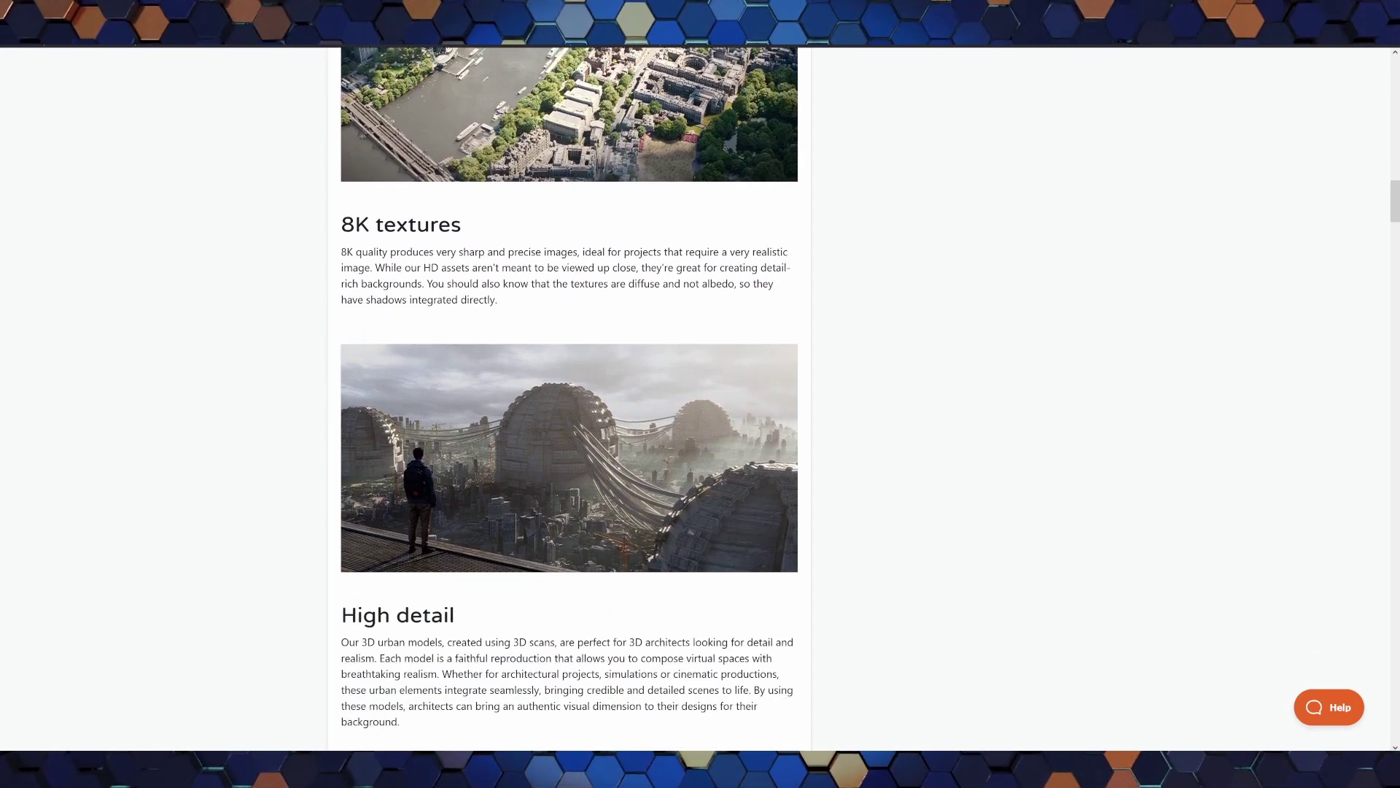
pyautogui.scroll(-5, 569, 397)
pyautogui.scroll(-2, 569, 397)
pyautogui.scroll(-2, 569, 397)
pyautogui.scroll(-2, 569, 397)
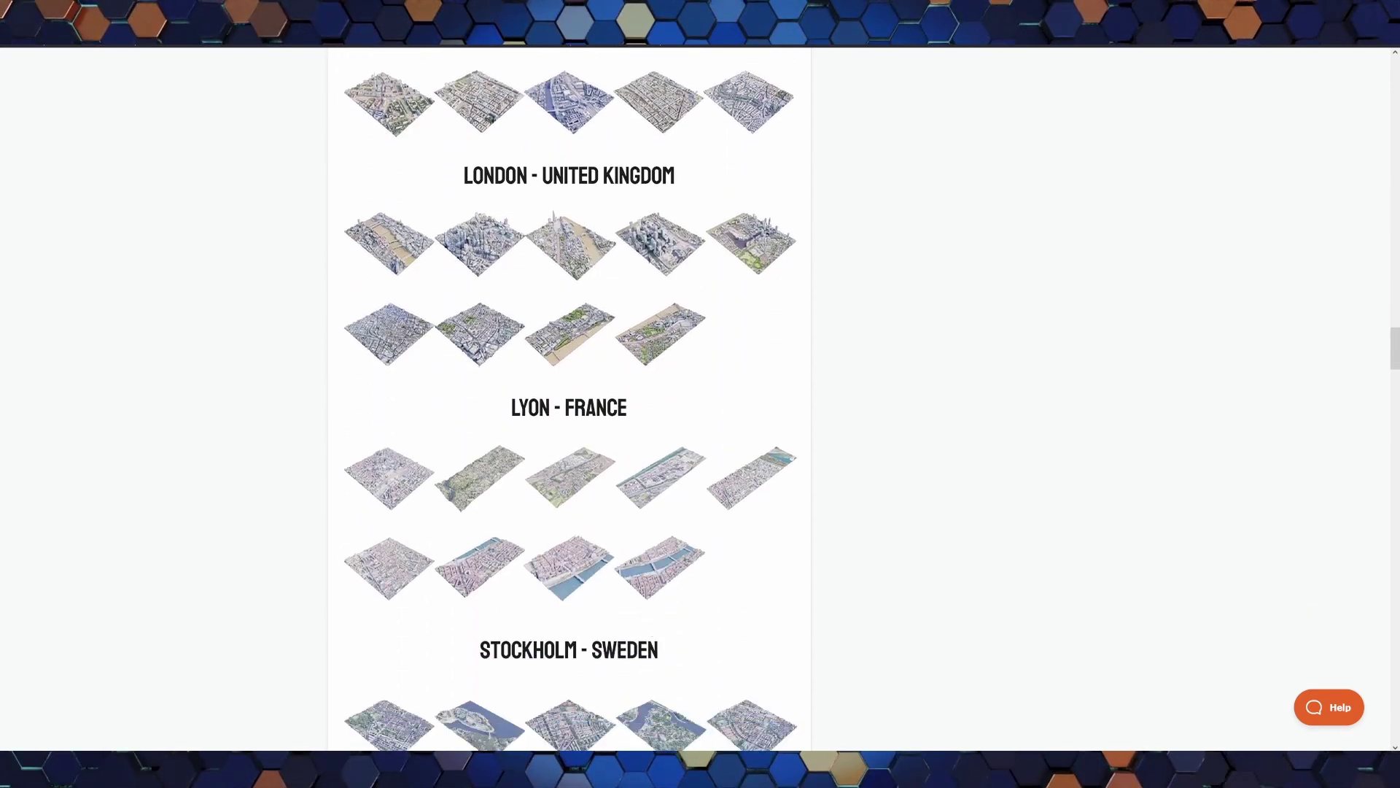
pyautogui.scroll(-2, 569, 397)
pyautogui.scroll(-2, 569, 397)
pyautogui.scroll(-2, 569, 398)
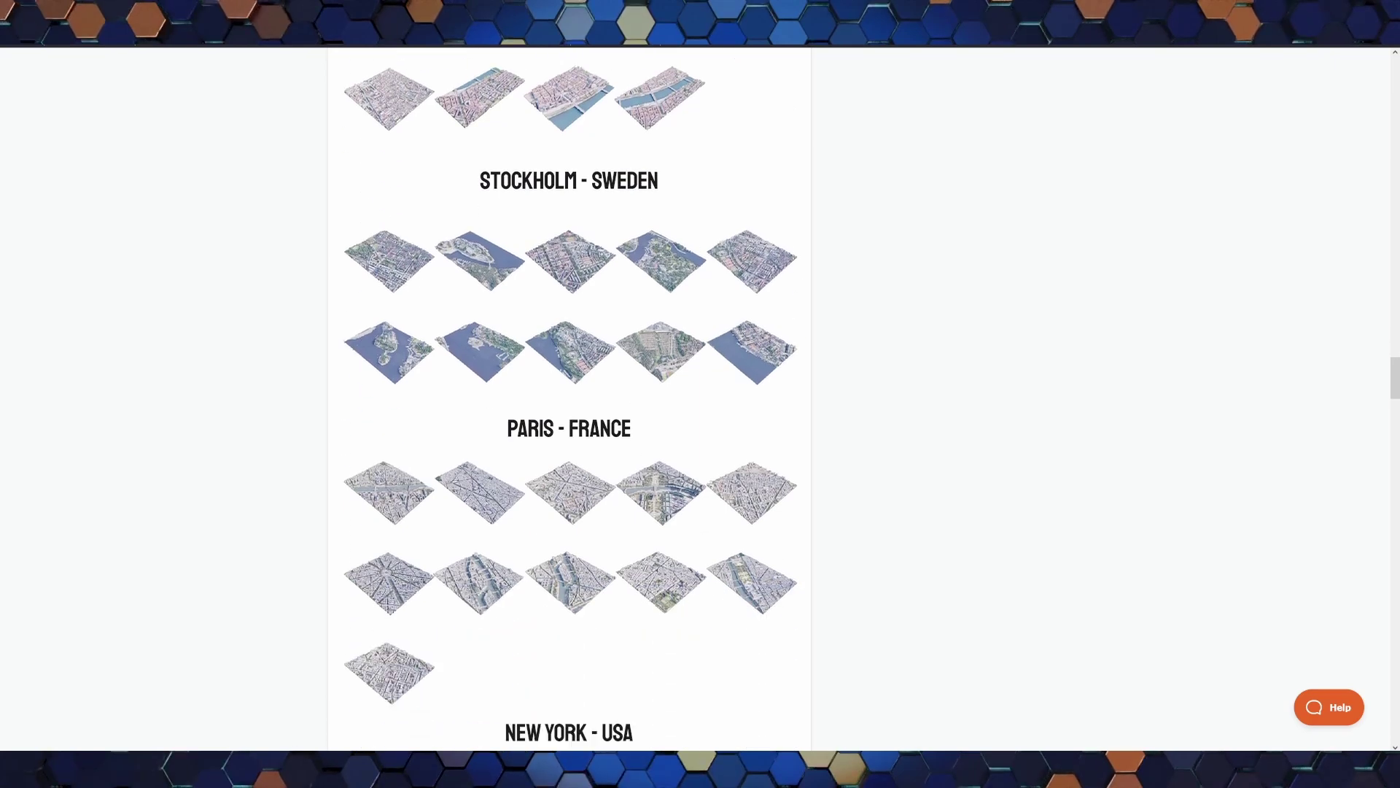
pyautogui.scroll(-6, 568, 398)
pyautogui.scroll(-2, 569, 398)
pyautogui.scroll(-4, 569, 397)
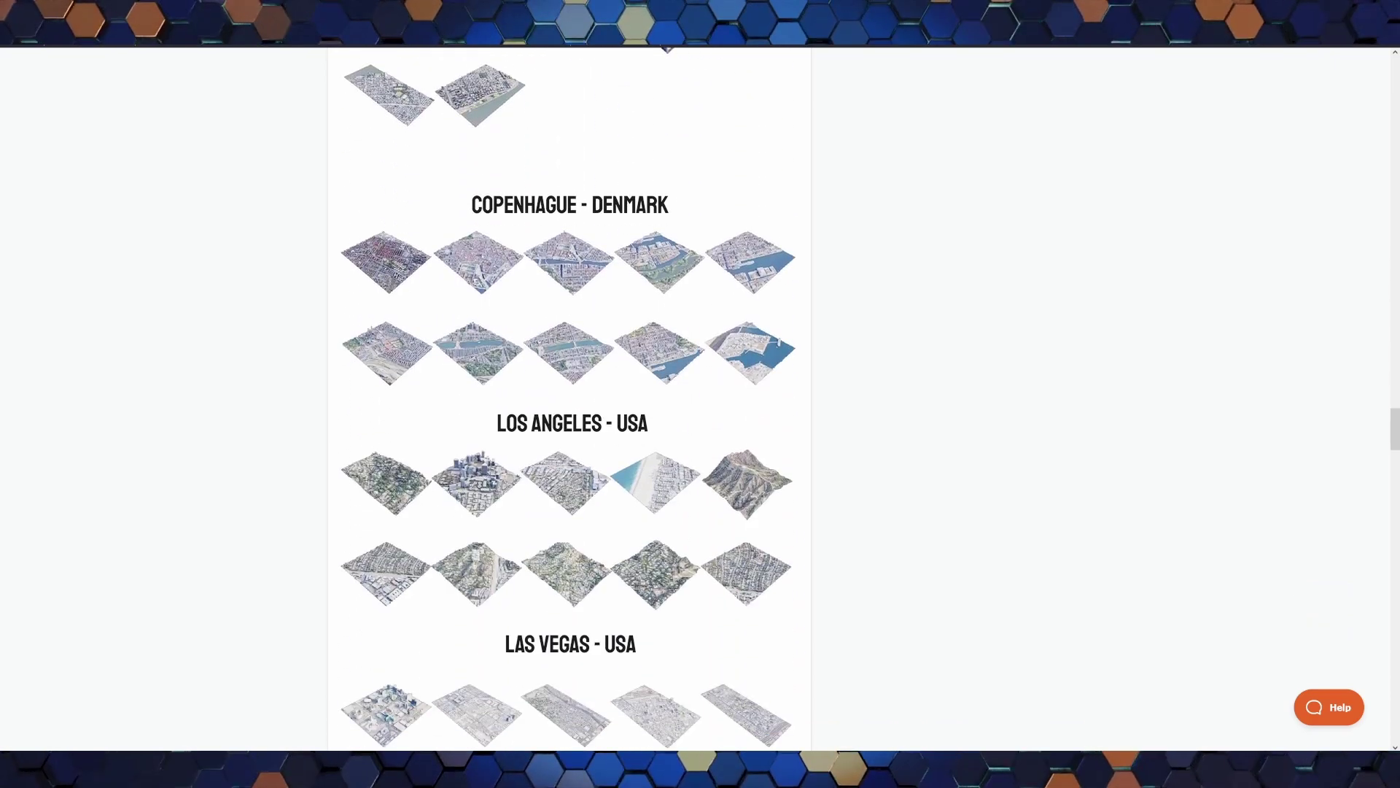
pyautogui.scroll(-2, 569, 397)
pyautogui.scroll(-2, 568, 398)
pyautogui.scroll(-2, 568, 397)
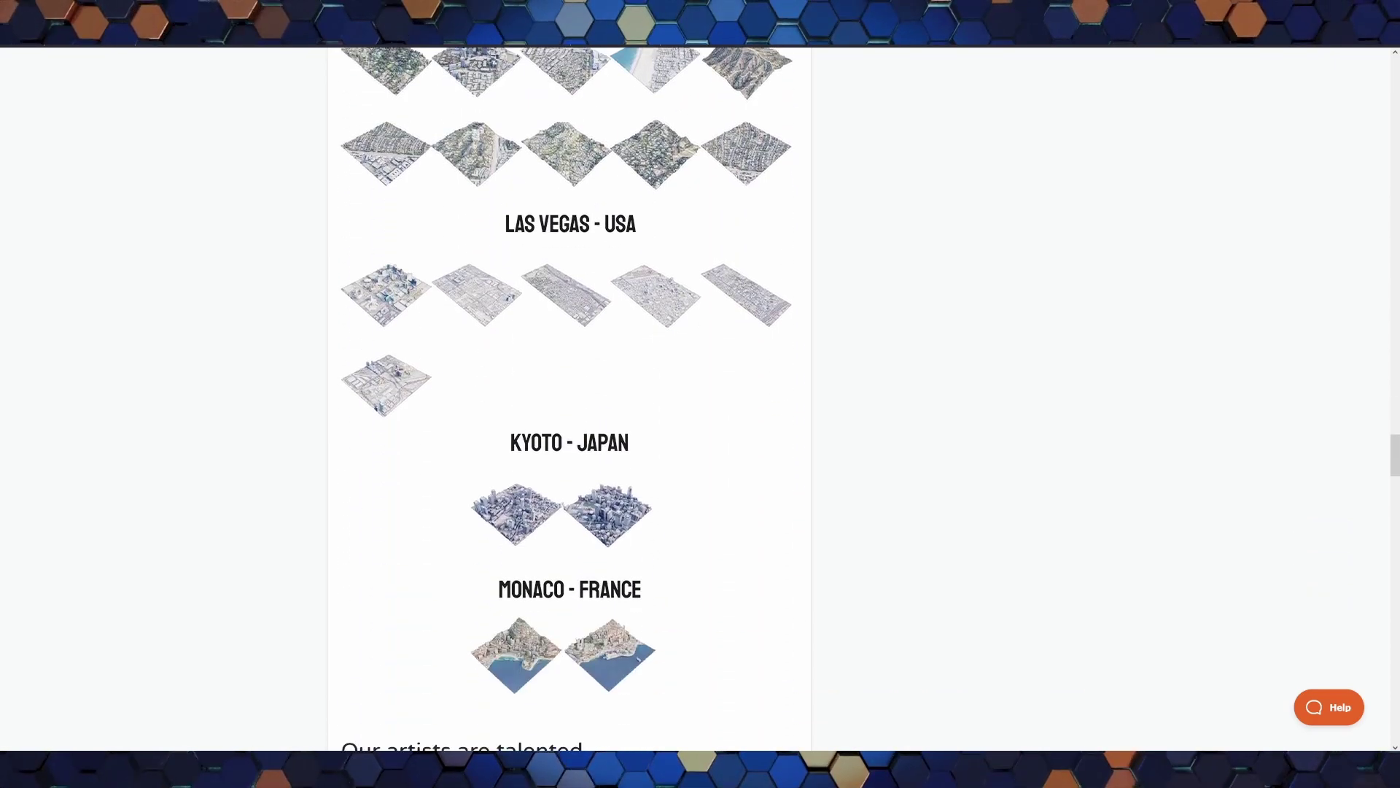
pyautogui.scroll(-4, 568, 398)
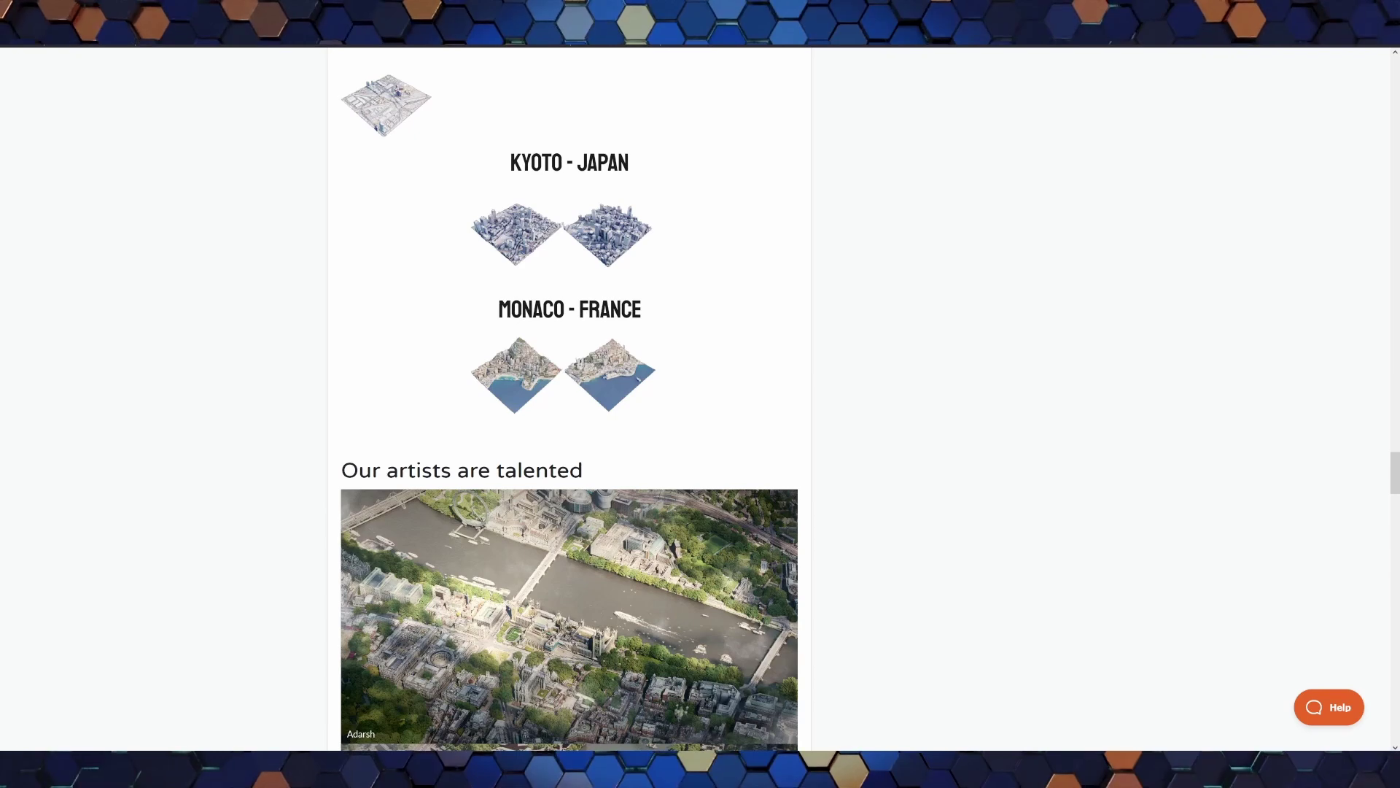
pyautogui.scroll(-4, 569, 398)
pyautogui.scroll(-4, 569, 397)
pyautogui.scroll(-2, 568, 397)
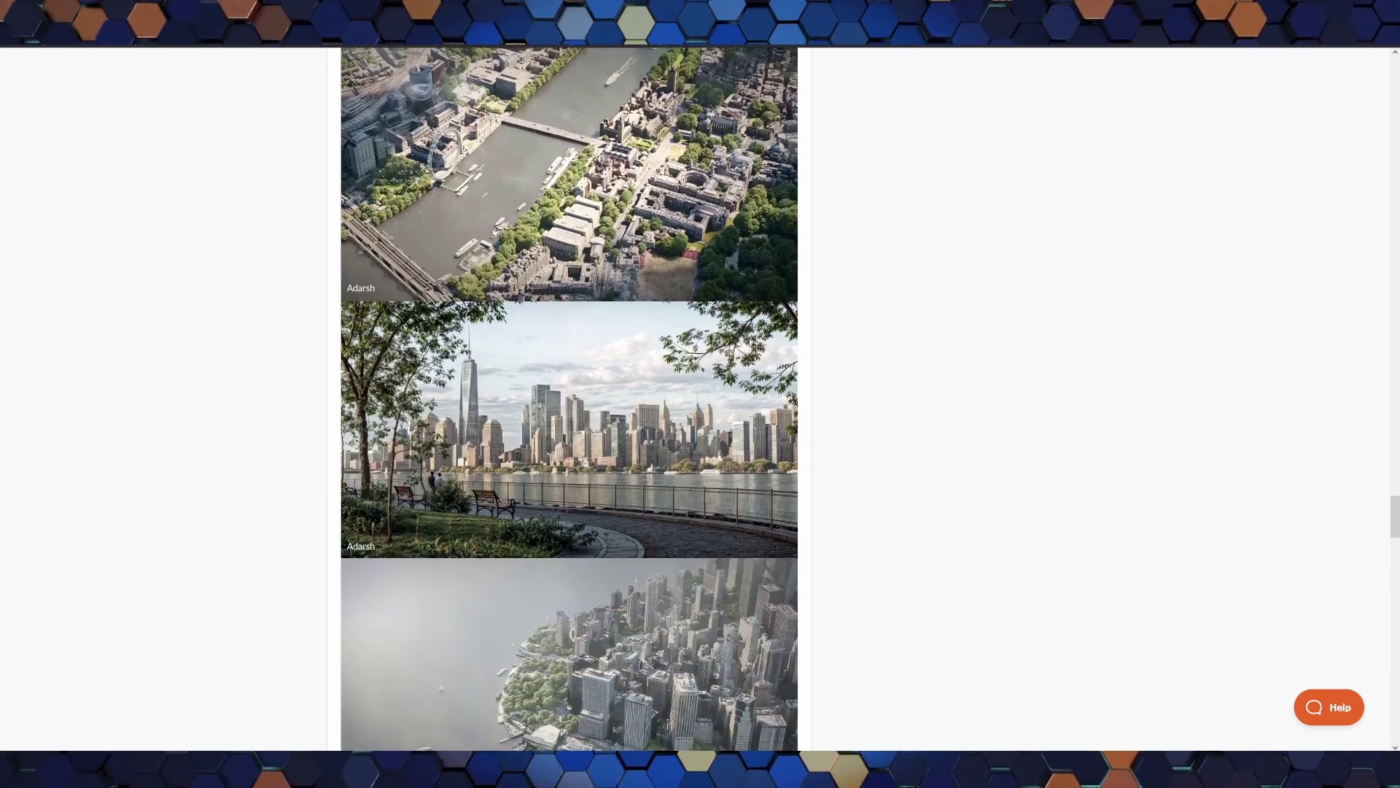
pyautogui.scroll(2, 569, 397)
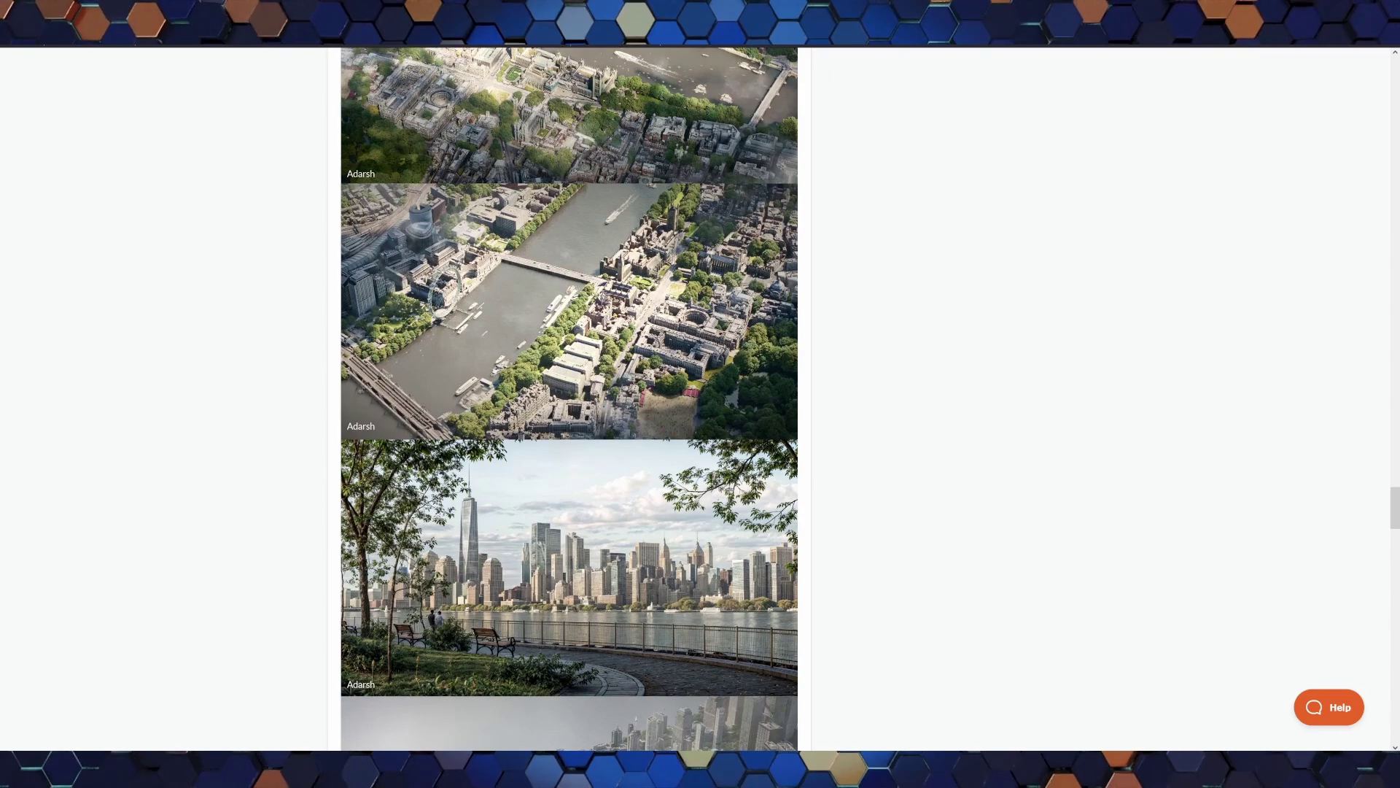
pyautogui.scroll(-2, 569, 398)
pyautogui.scroll(-4, 569, 397)
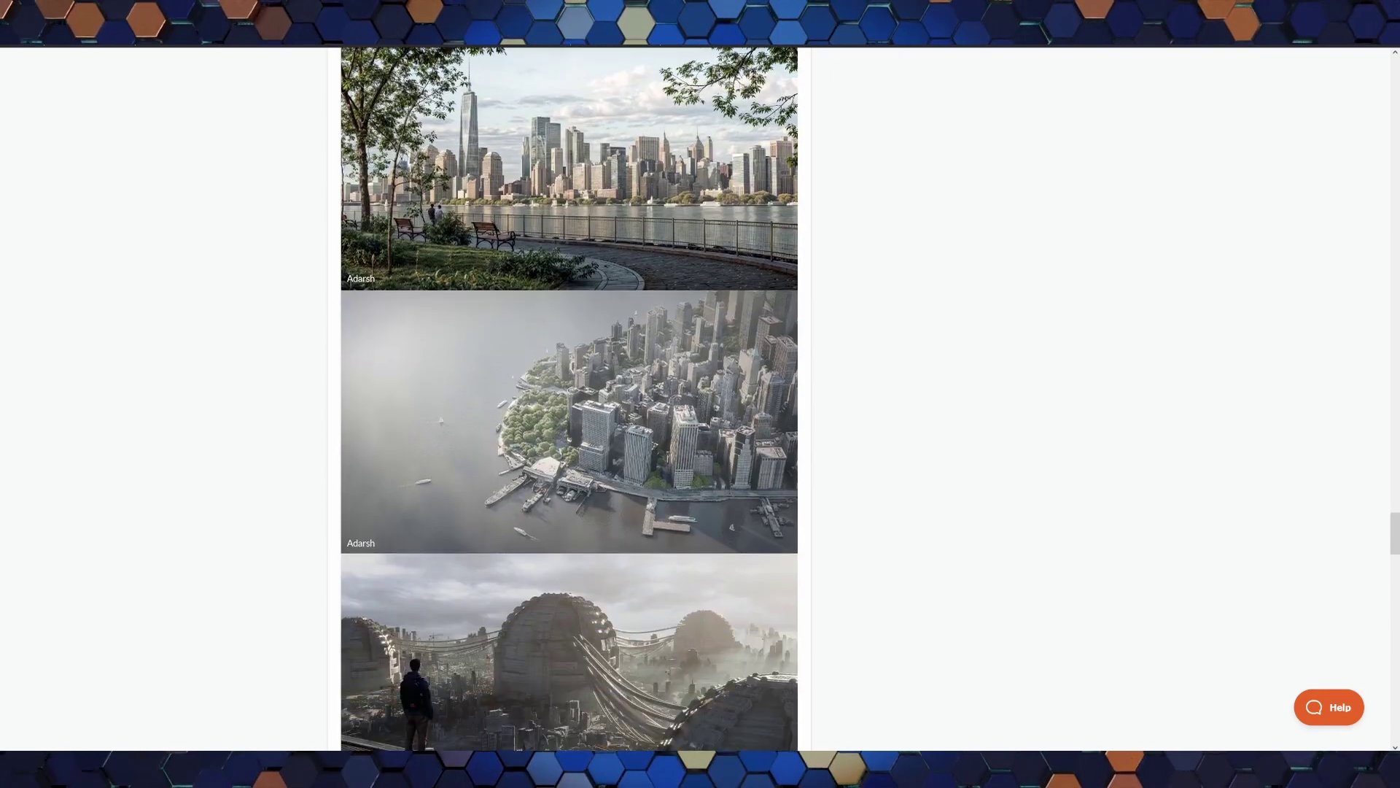
pyautogui.scroll(-1, 569, 398)
pyautogui.scroll(-9, 569, 397)
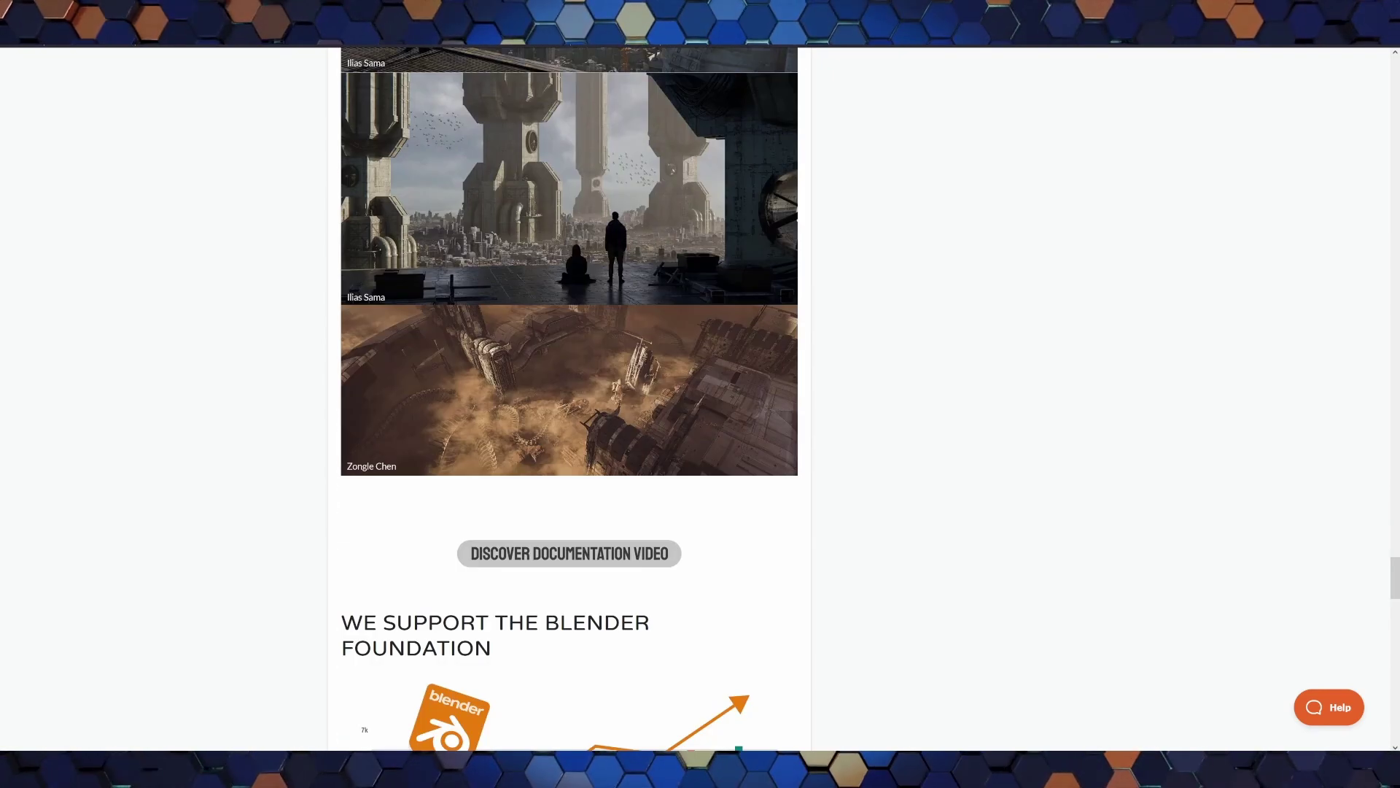
pyautogui.scroll(-4, 569, 397)
pyautogui.scroll(-2, 569, 398)
# Scroll back up to the City Scapes page header.
pyautogui.scroll(16, 569, 397)
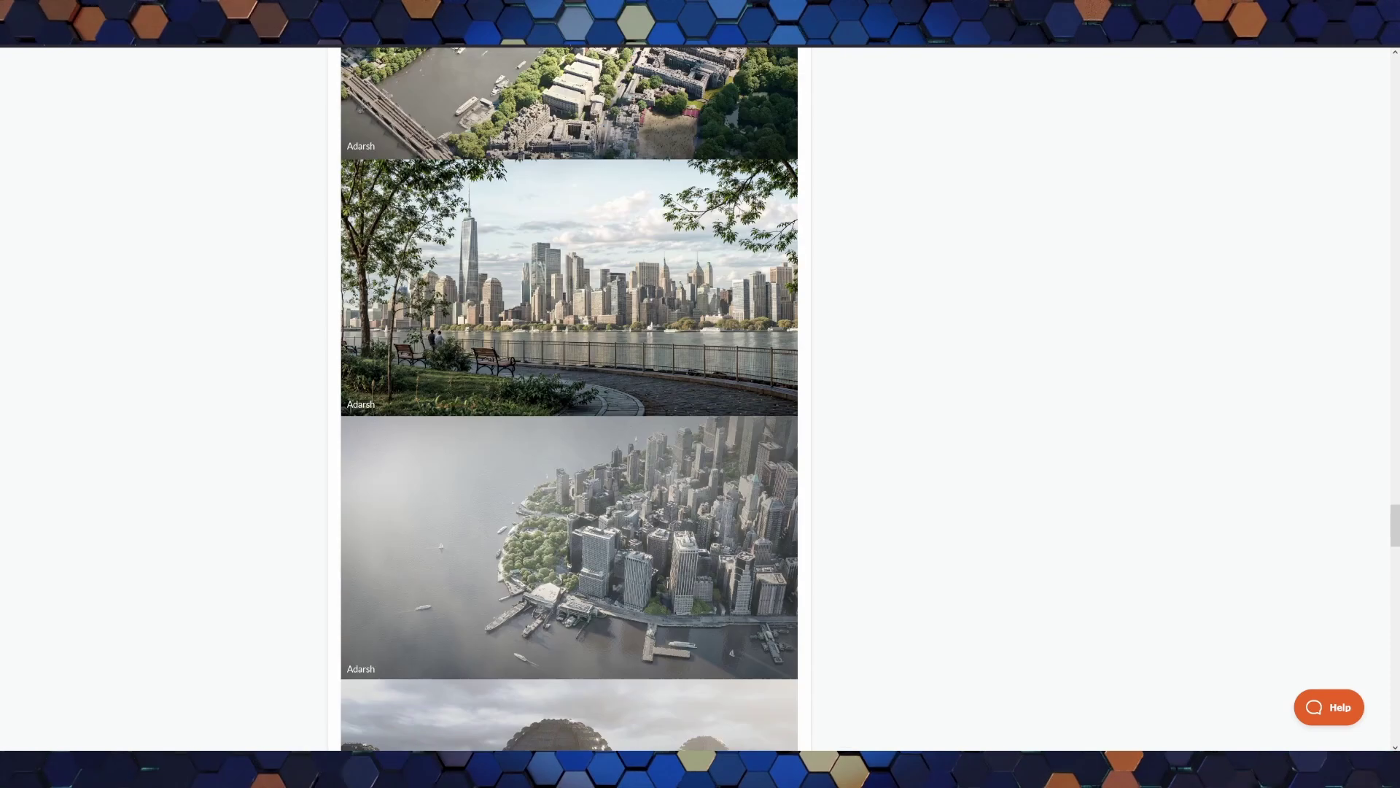
pyautogui.scroll(20, 569, 397)
pyautogui.scroll(12, 569, 397)
pyautogui.scroll(12, 569, 397)
pyautogui.scroll(12, 569, 398)
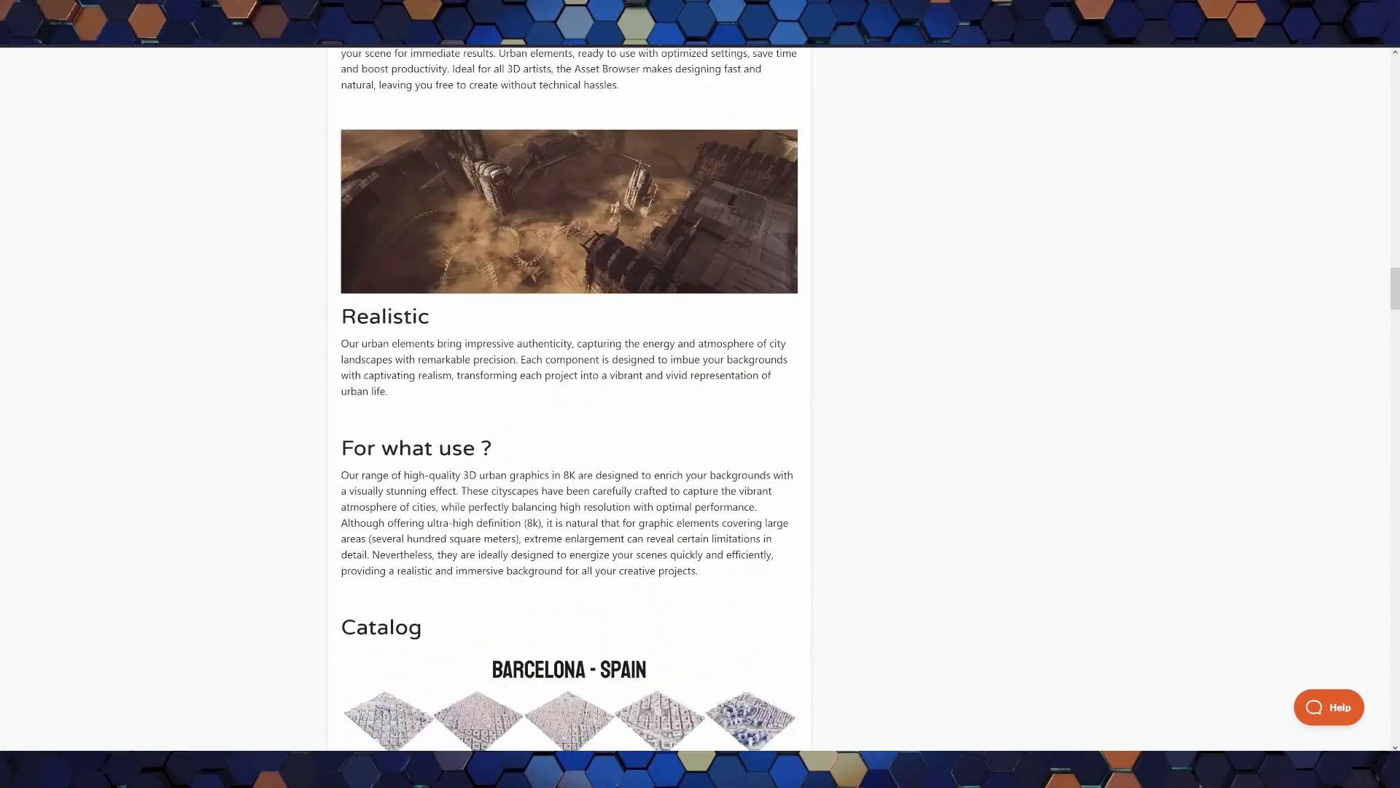
pyautogui.scroll(10, 569, 397)
pyautogui.scroll(4, 569, 397)
pyautogui.scroll(8, 568, 397)
pyautogui.scroll(7, 569, 398)
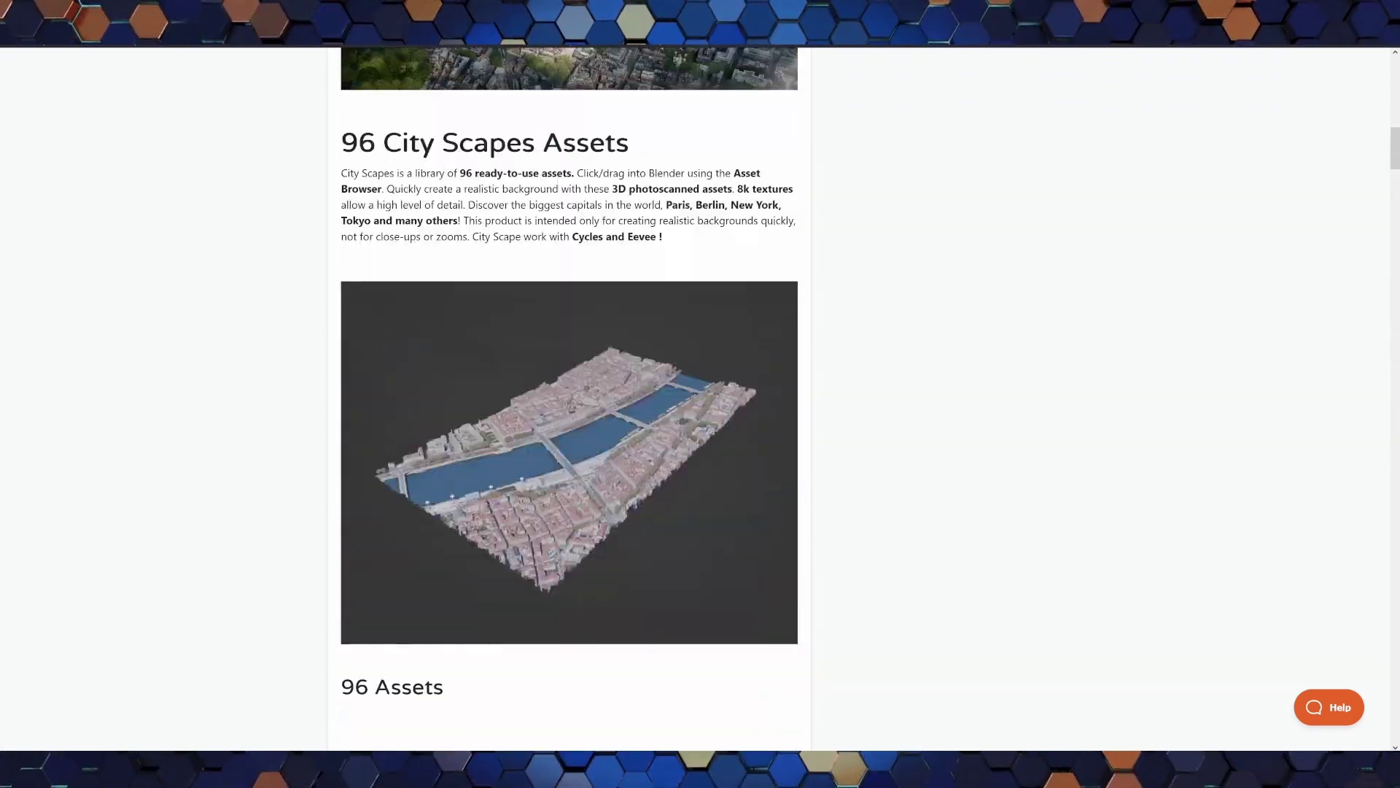
pyautogui.scroll(4, 569, 398)
pyautogui.scroll(4, 569, 398)
pyautogui.scroll(4, 569, 397)
pyautogui.scroll(4, 569, 397)
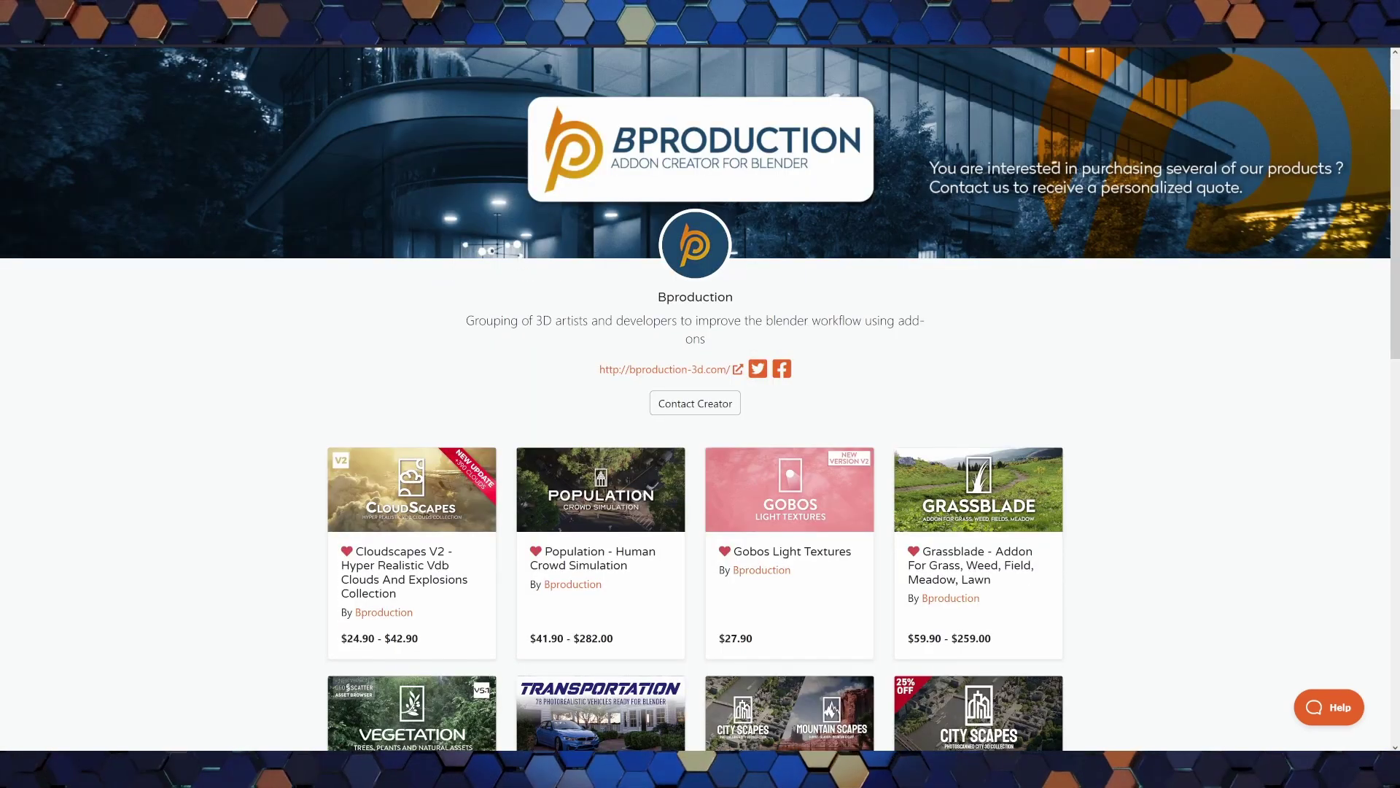
# Browse the Bproduction creator's product grid, then scroll back toward the top.
pyautogui.scroll(-2, 700, 394)
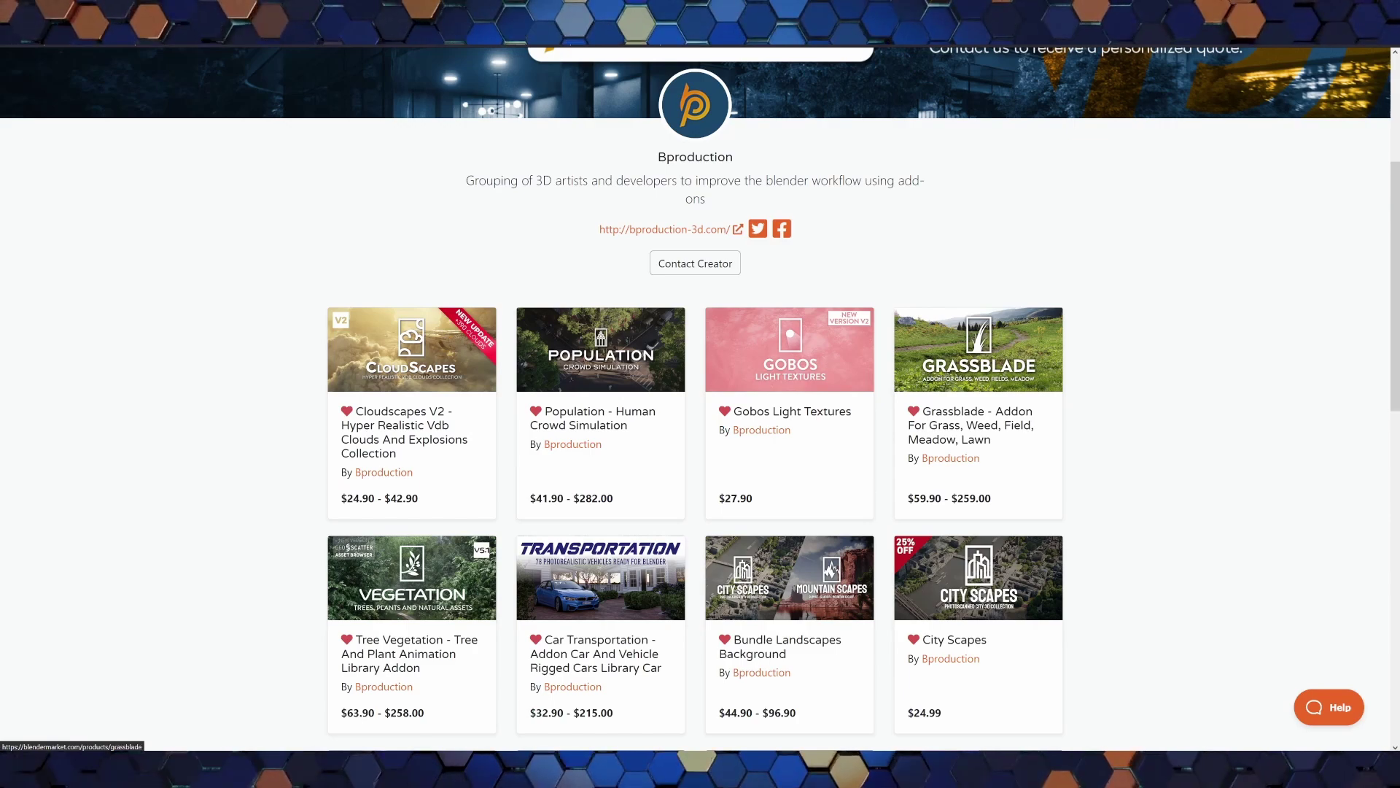
pyautogui.scroll(-4, 600, 350)
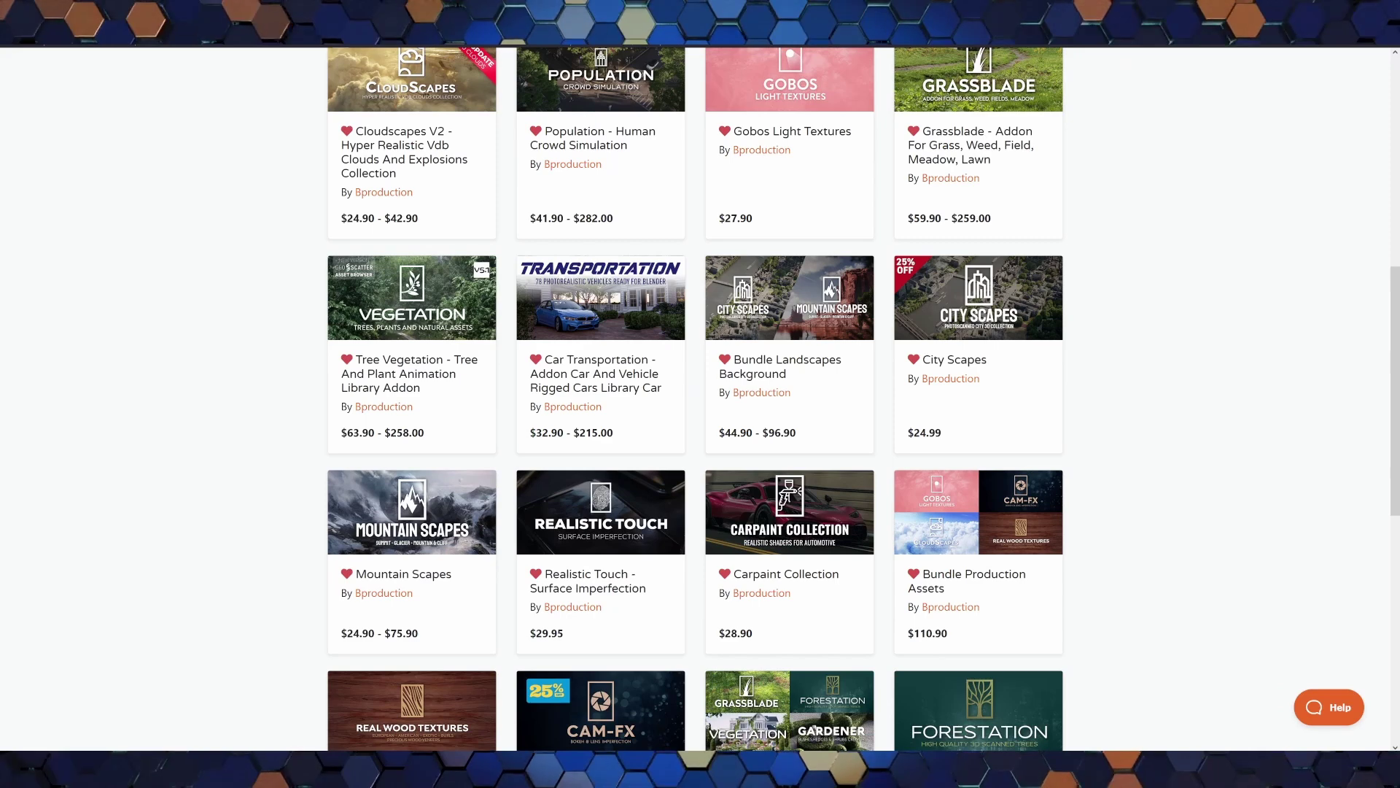
pyautogui.scroll(-2, 700, 394)
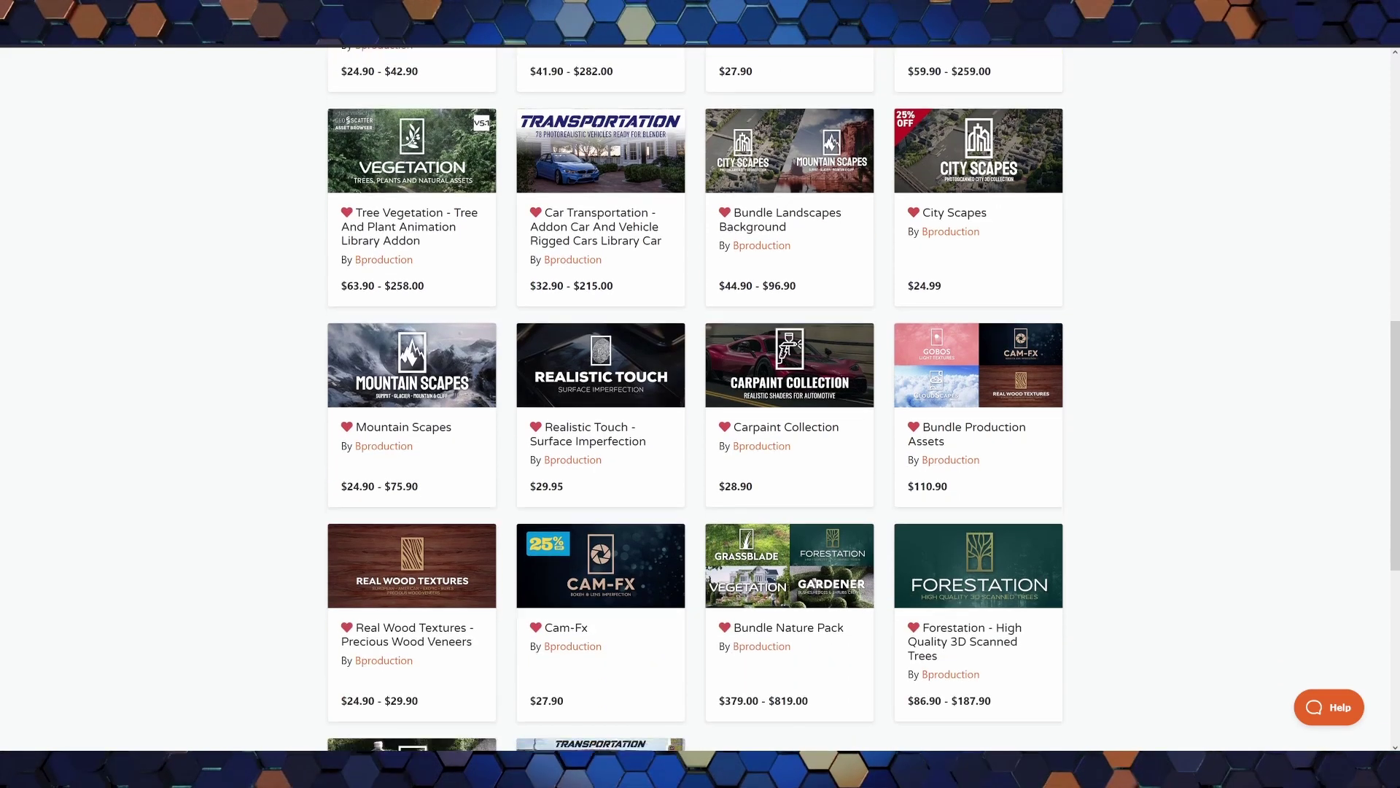
pyautogui.scroll(-2, 700, 394)
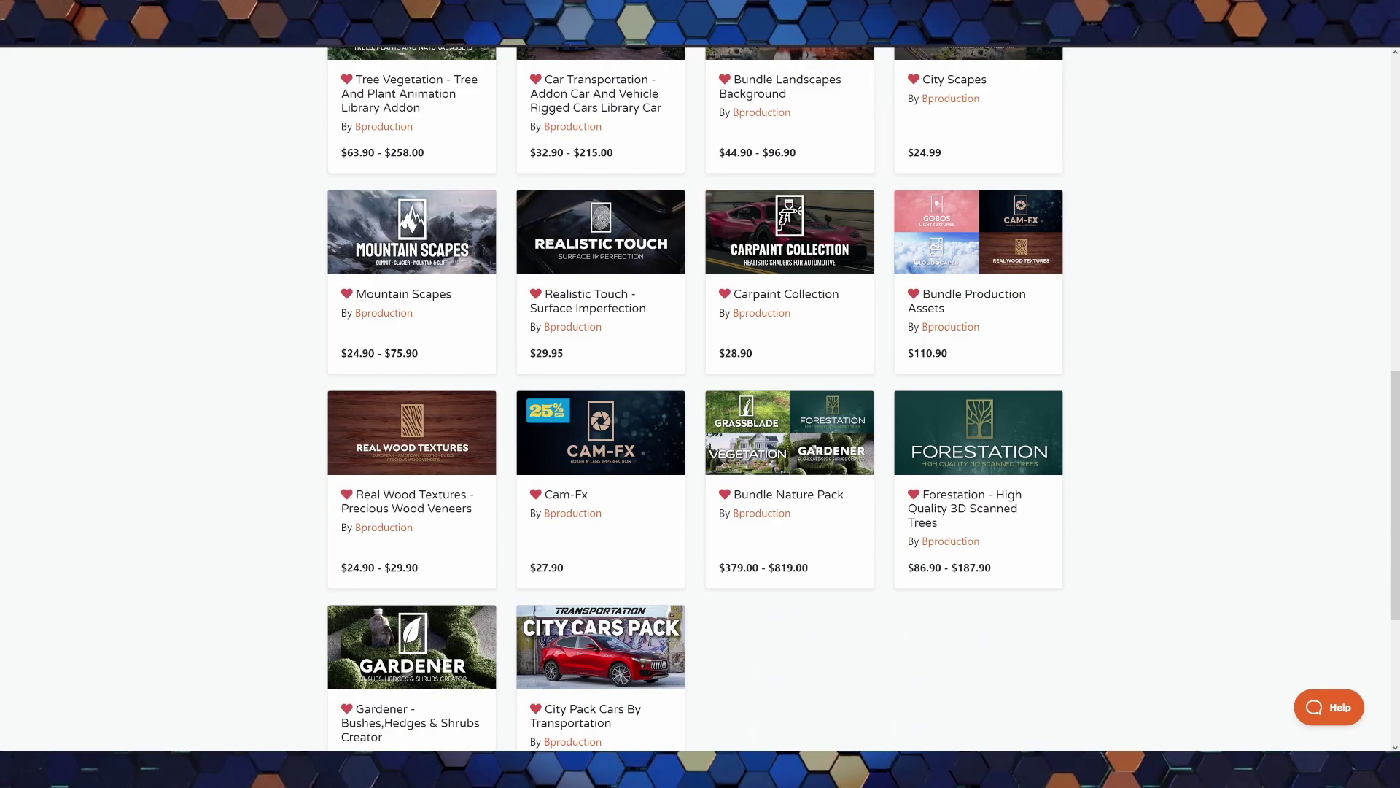
pyautogui.scroll(3, 700, 393)
pyautogui.scroll(9, 700, 394)
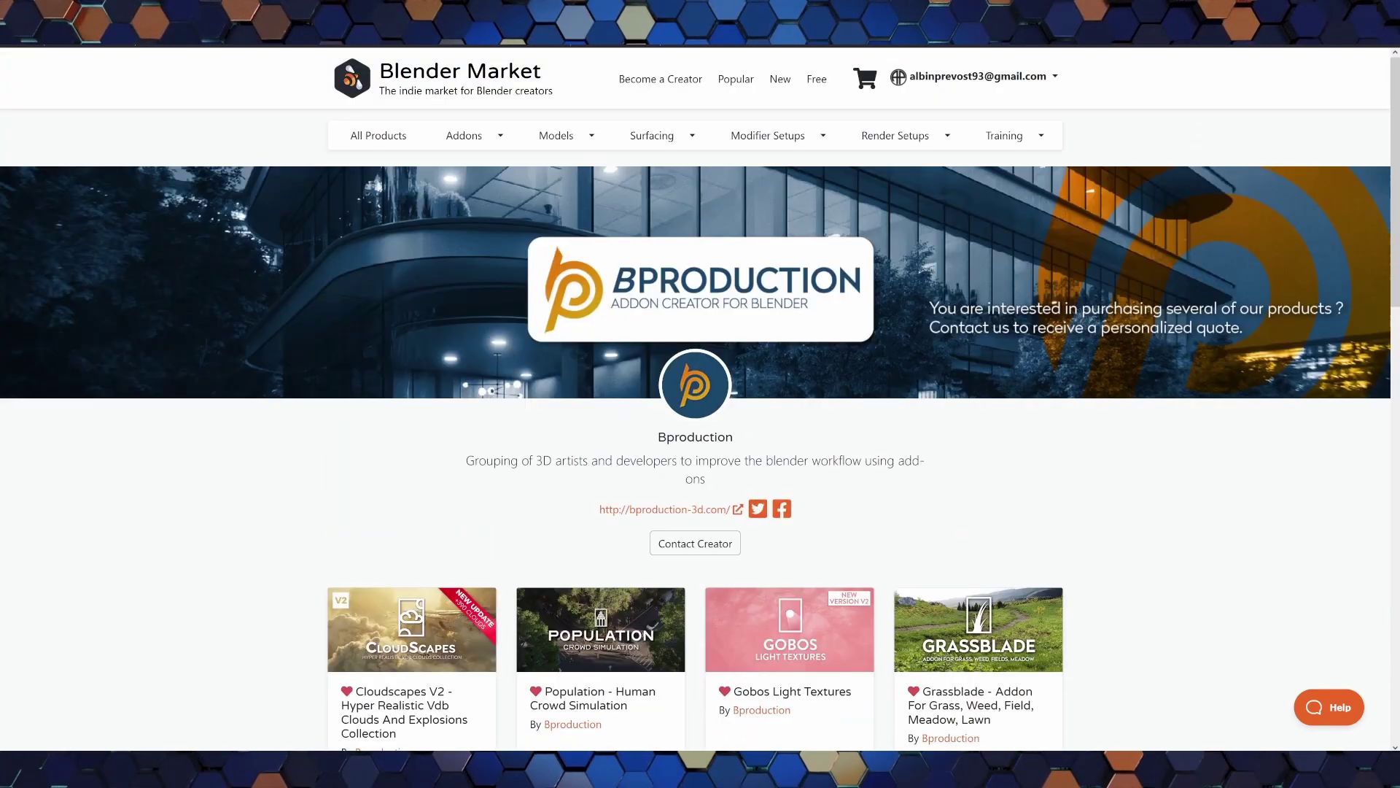
pyautogui.scroll(-3, 700, 394)
# Open the Cloudscapes V2 product card on the Bproduction creator page.
pyautogui.click(406, 437)
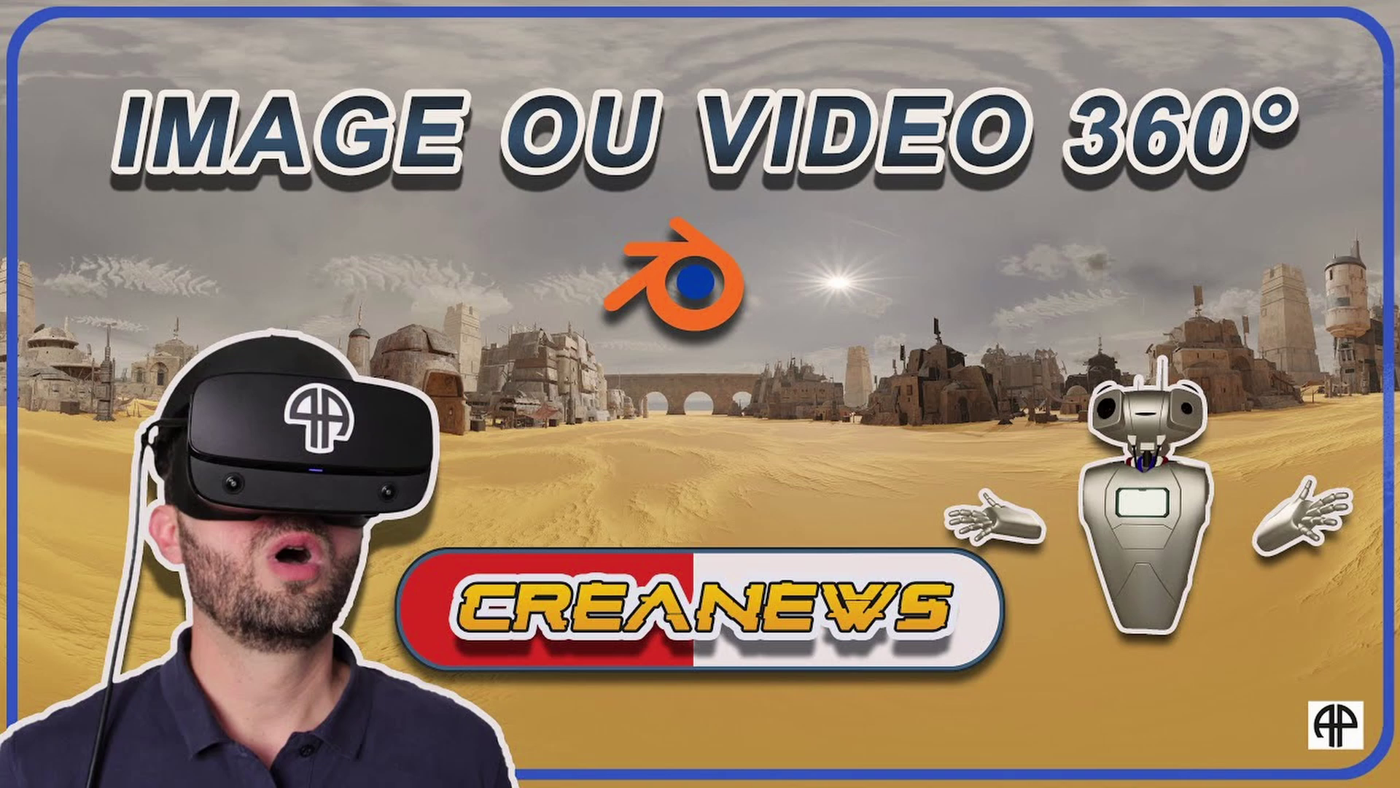
# Scroll through the mountain asset pack's feature sections.
pyautogui.scroll(-4, 569, 401)
pyautogui.scroll(-2, 569, 401)
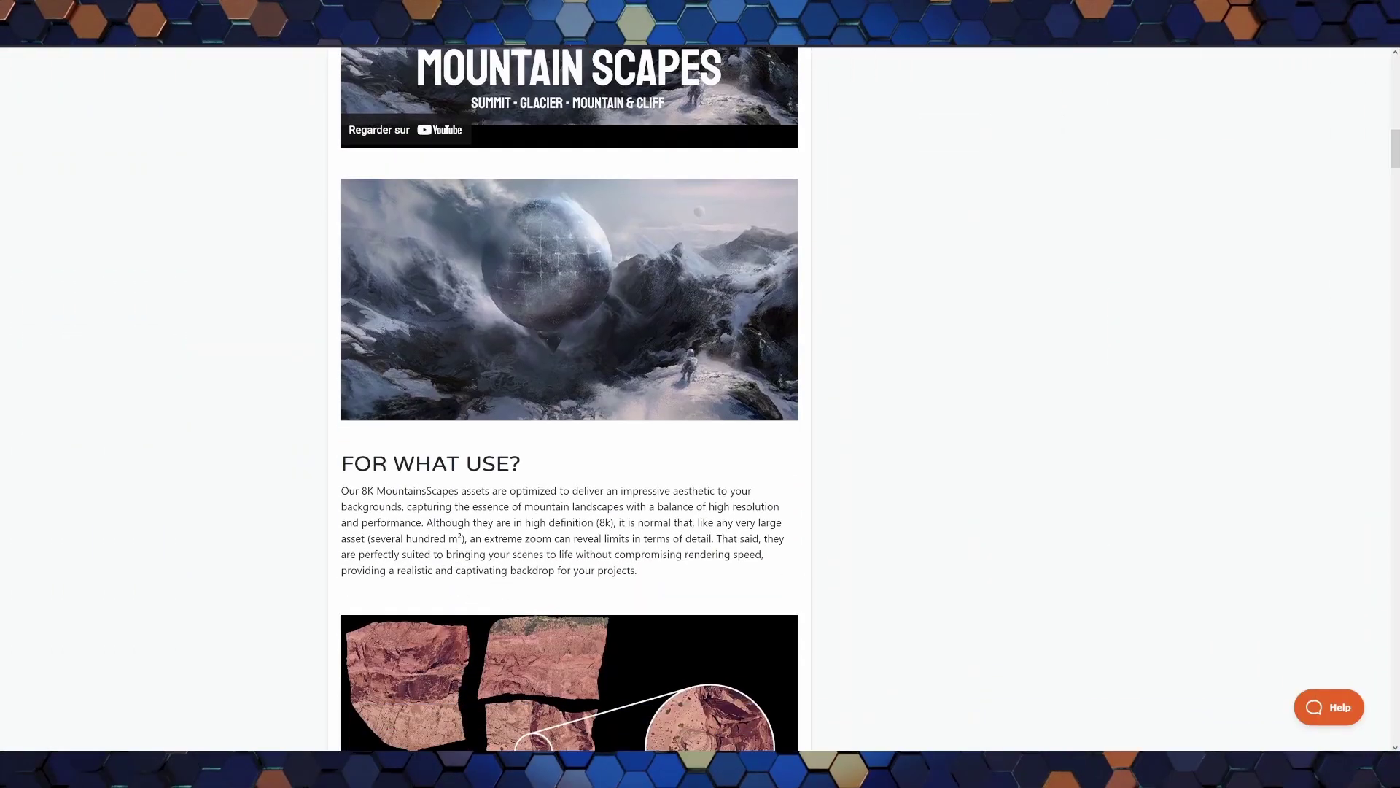
pyautogui.scroll(-2, 569, 401)
pyautogui.scroll(-2, 569, 401)
pyautogui.scroll(-1, 569, 401)
pyautogui.scroll(-3, 569, 401)
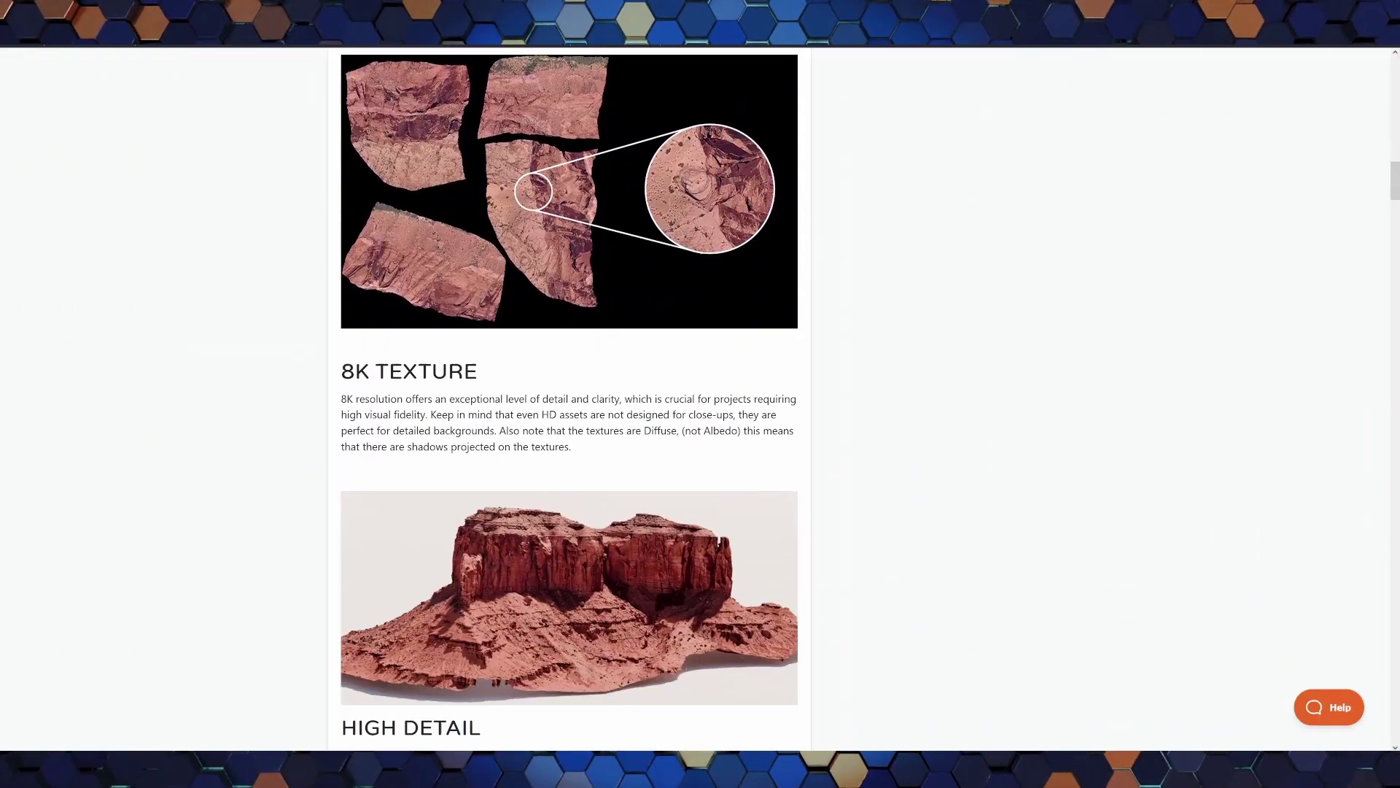
pyautogui.scroll(-2, 569, 401)
pyautogui.scroll(-2, 568, 401)
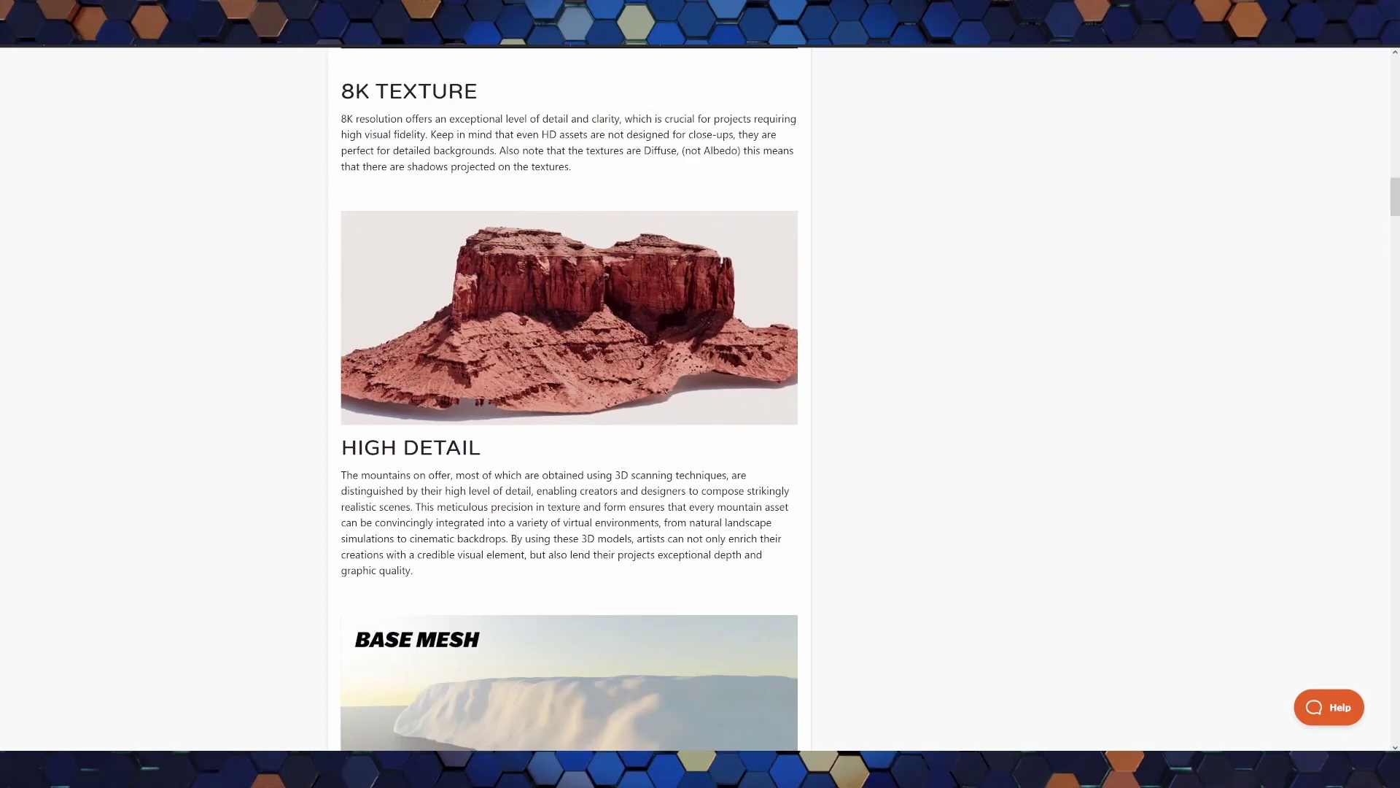
pyautogui.scroll(-1, 569, 401)
pyautogui.scroll(-2, 569, 401)
pyautogui.scroll(-2, 569, 401)
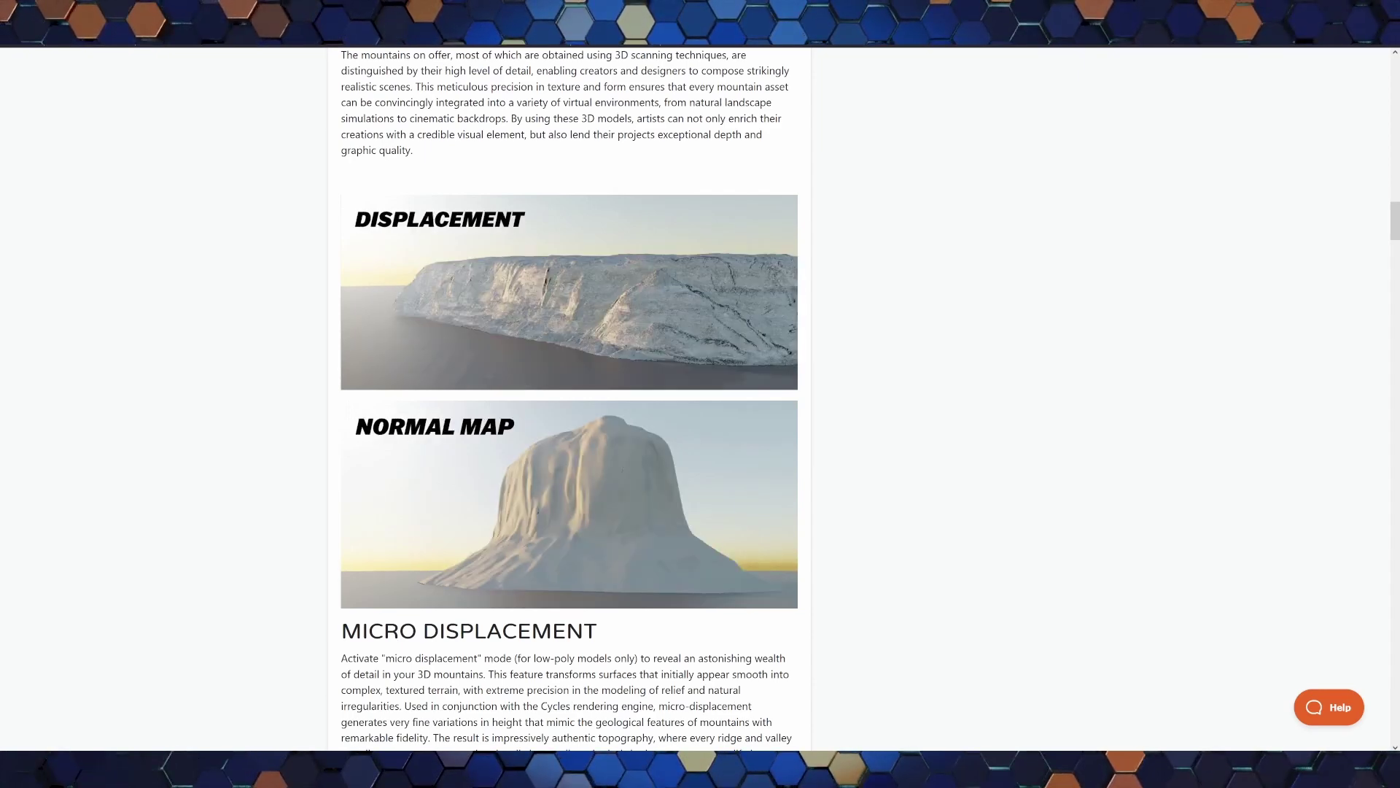
# Scroll through the City Cars Pack product page's feature sections.
pyautogui.scroll(-3, 569, 401)
pyautogui.scroll(-3, 569, 401)
pyautogui.scroll(-4, 569, 401)
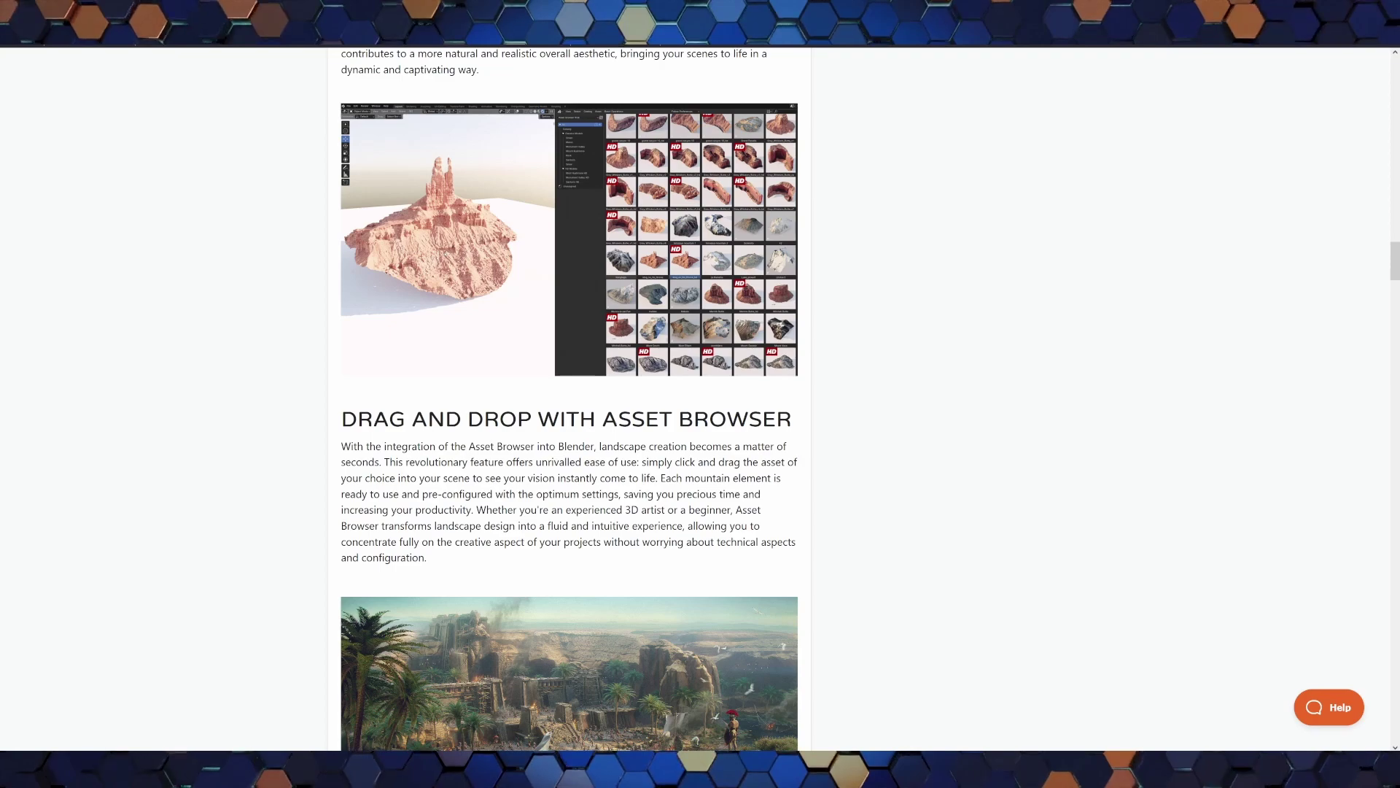
pyautogui.scroll(-4, 568, 401)
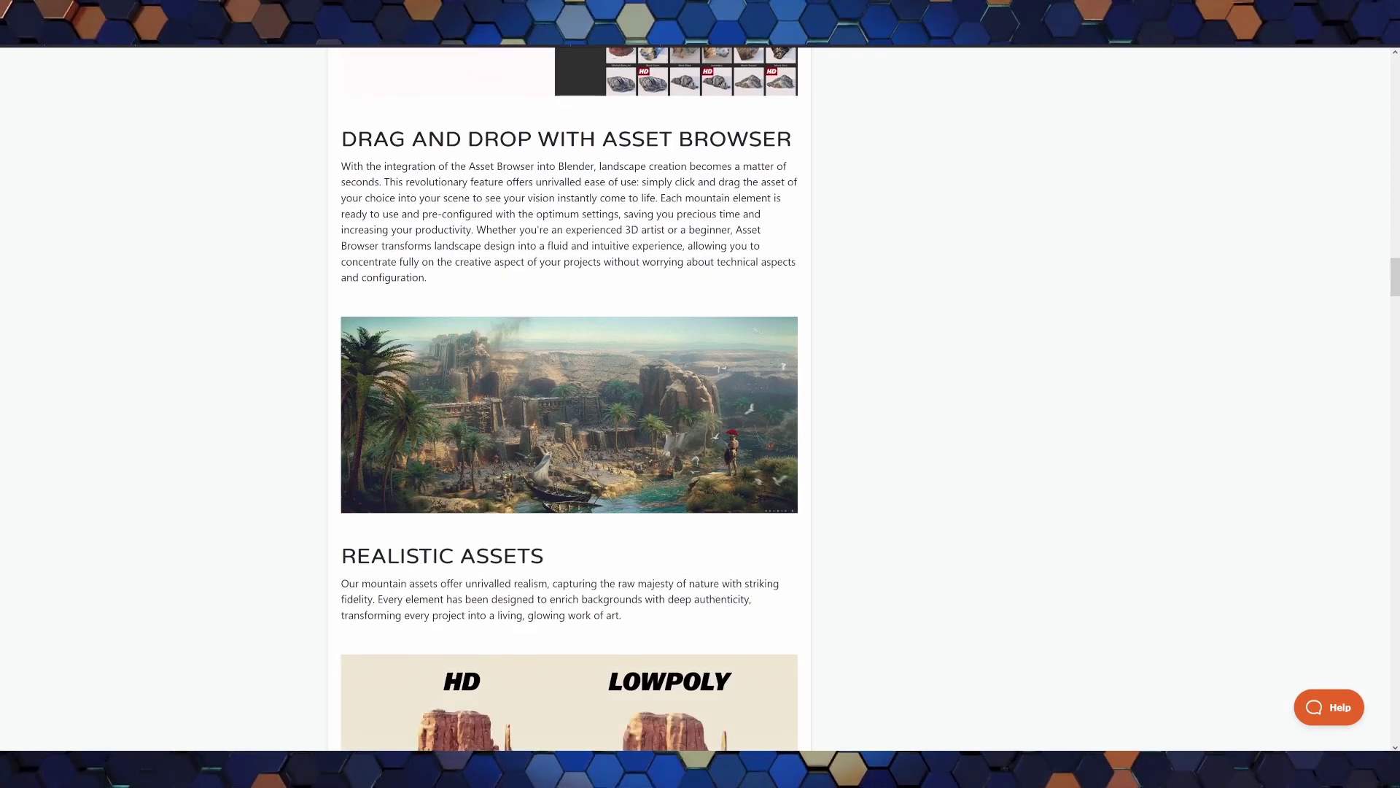
pyautogui.scroll(-2, 568, 401)
pyautogui.scroll(-2, 569, 401)
pyautogui.scroll(-2, 569, 401)
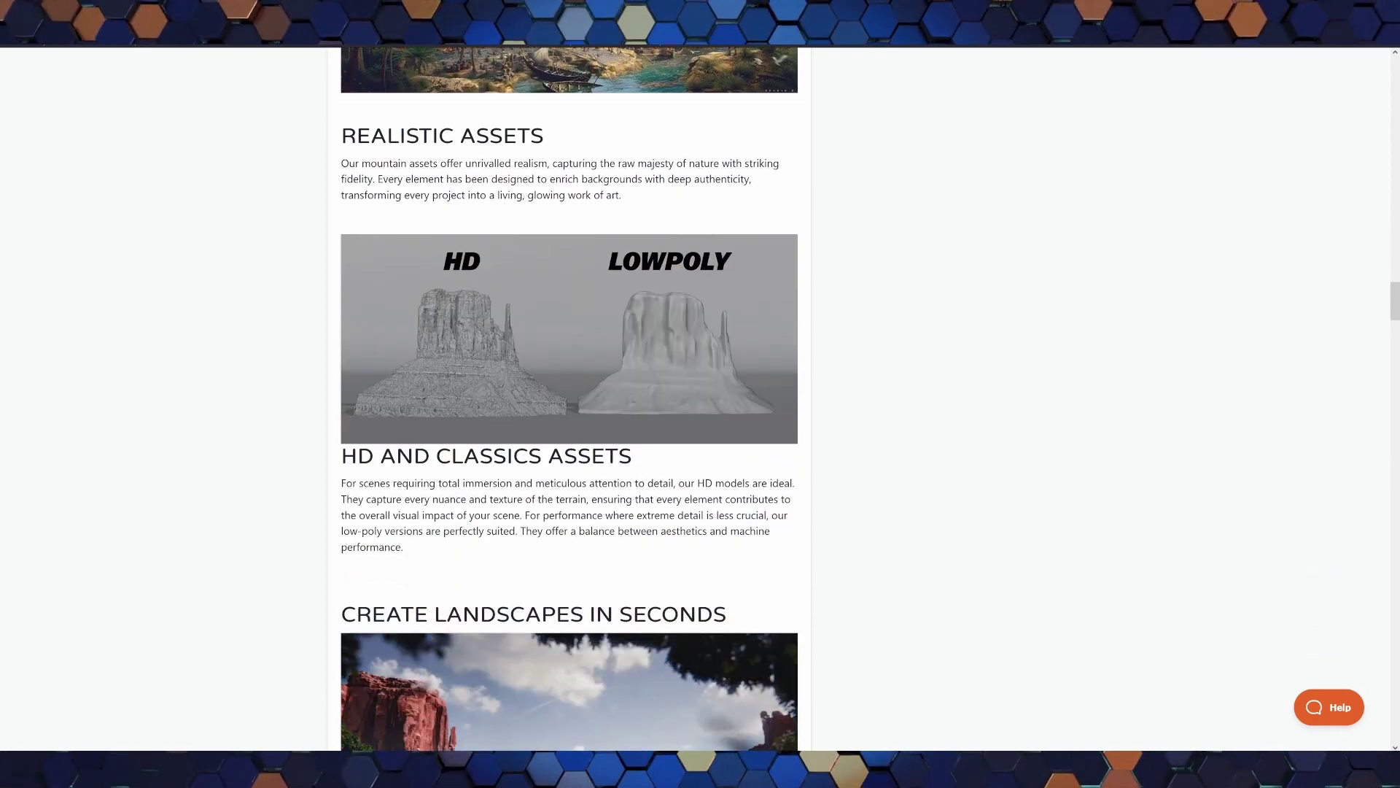
pyautogui.scroll(-4, 569, 401)
pyautogui.scroll(-2, 569, 401)
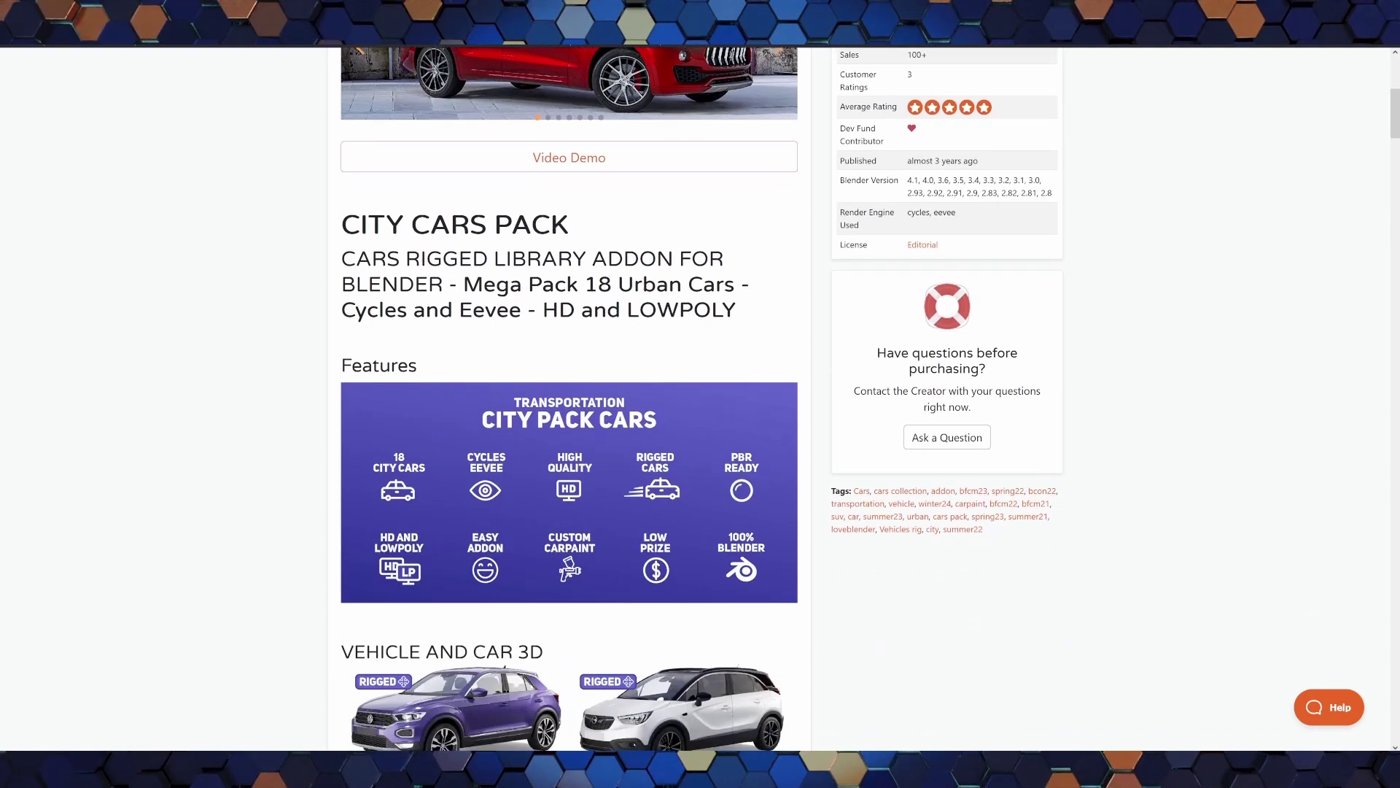
pyautogui.scroll(-6, 569, 401)
pyautogui.scroll(-4, 569, 401)
pyautogui.scroll(-2, 569, 401)
pyautogui.scroll(-2, 569, 401)
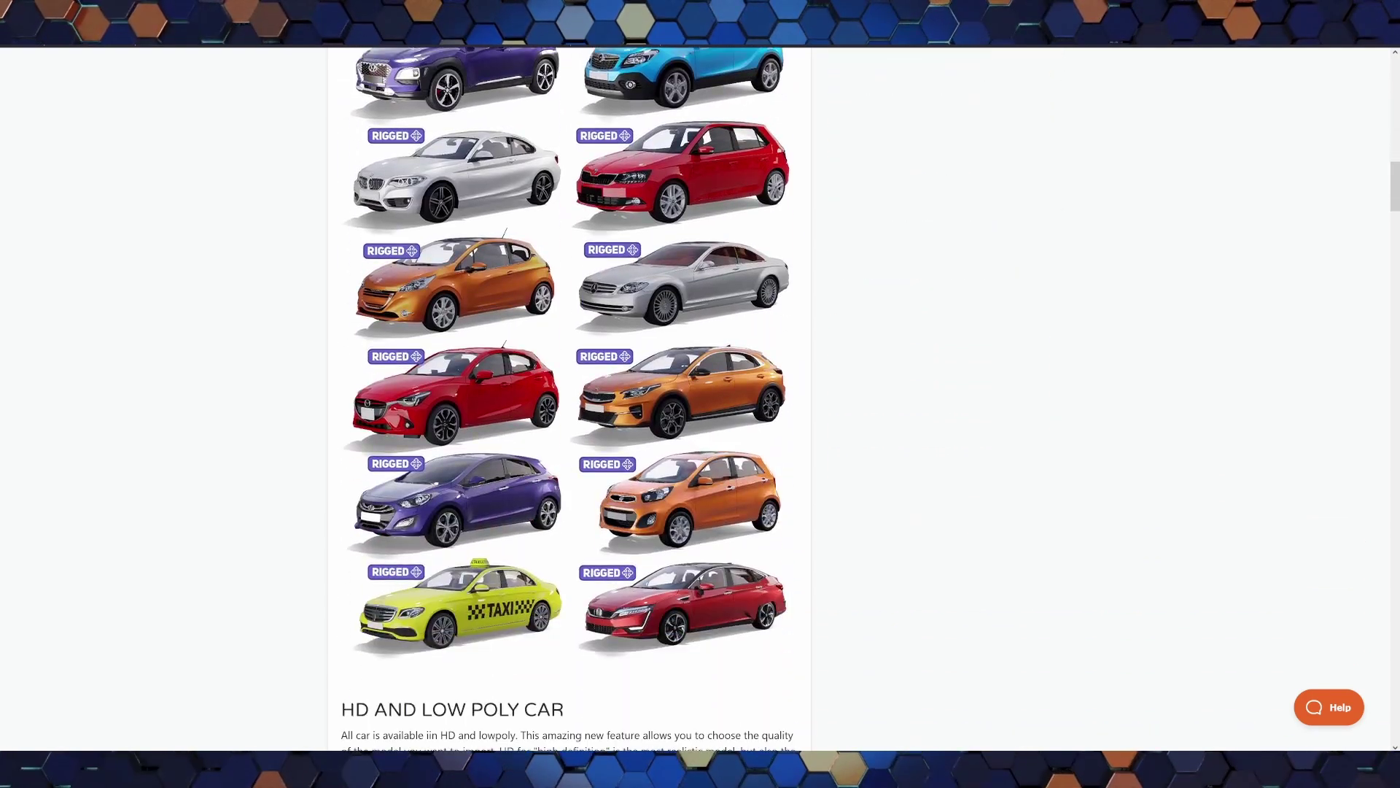
pyautogui.scroll(-2, 569, 402)
pyautogui.scroll(-3, 568, 401)
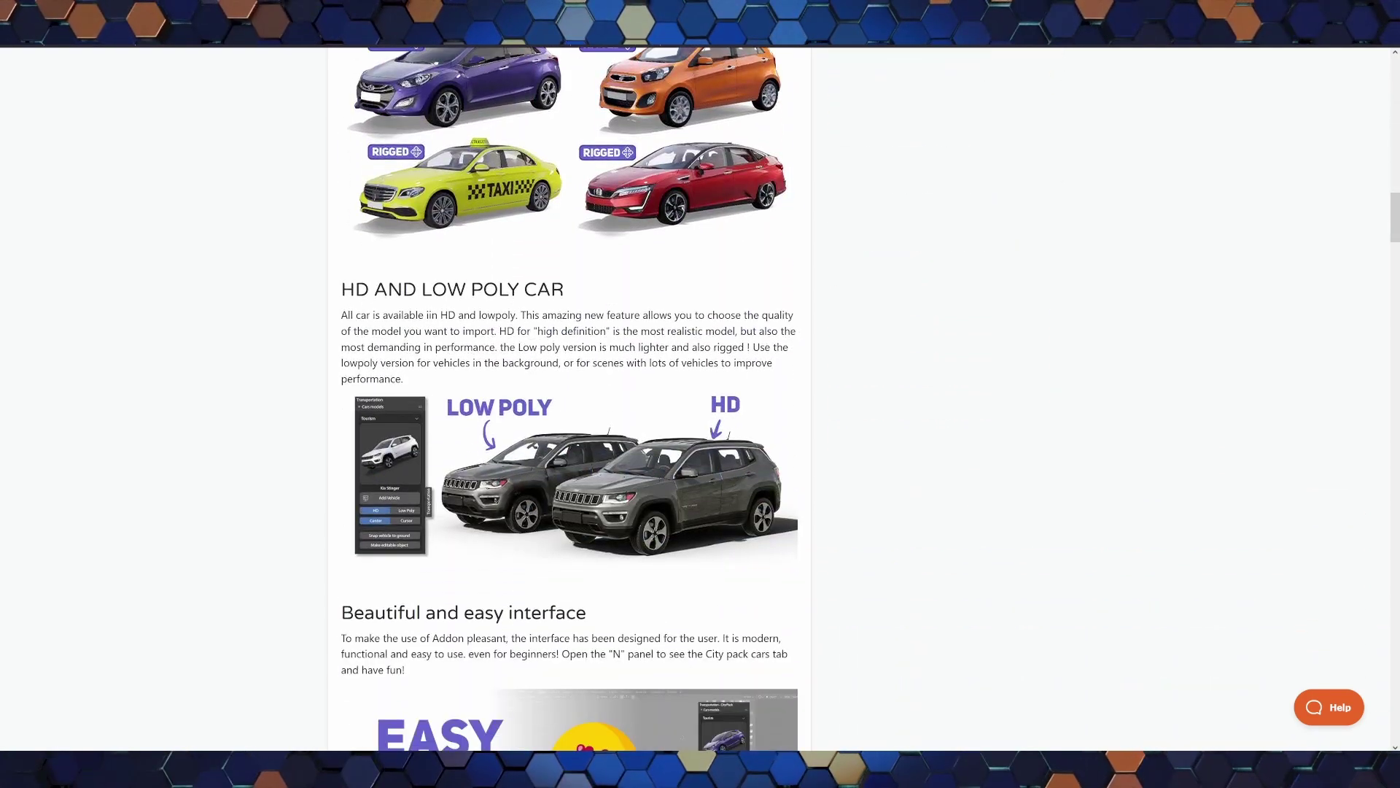
pyautogui.scroll(-2, 568, 401)
pyautogui.scroll(-4, 569, 401)
pyautogui.scroll(-1, 568, 401)
pyautogui.scroll(-5, 569, 401)
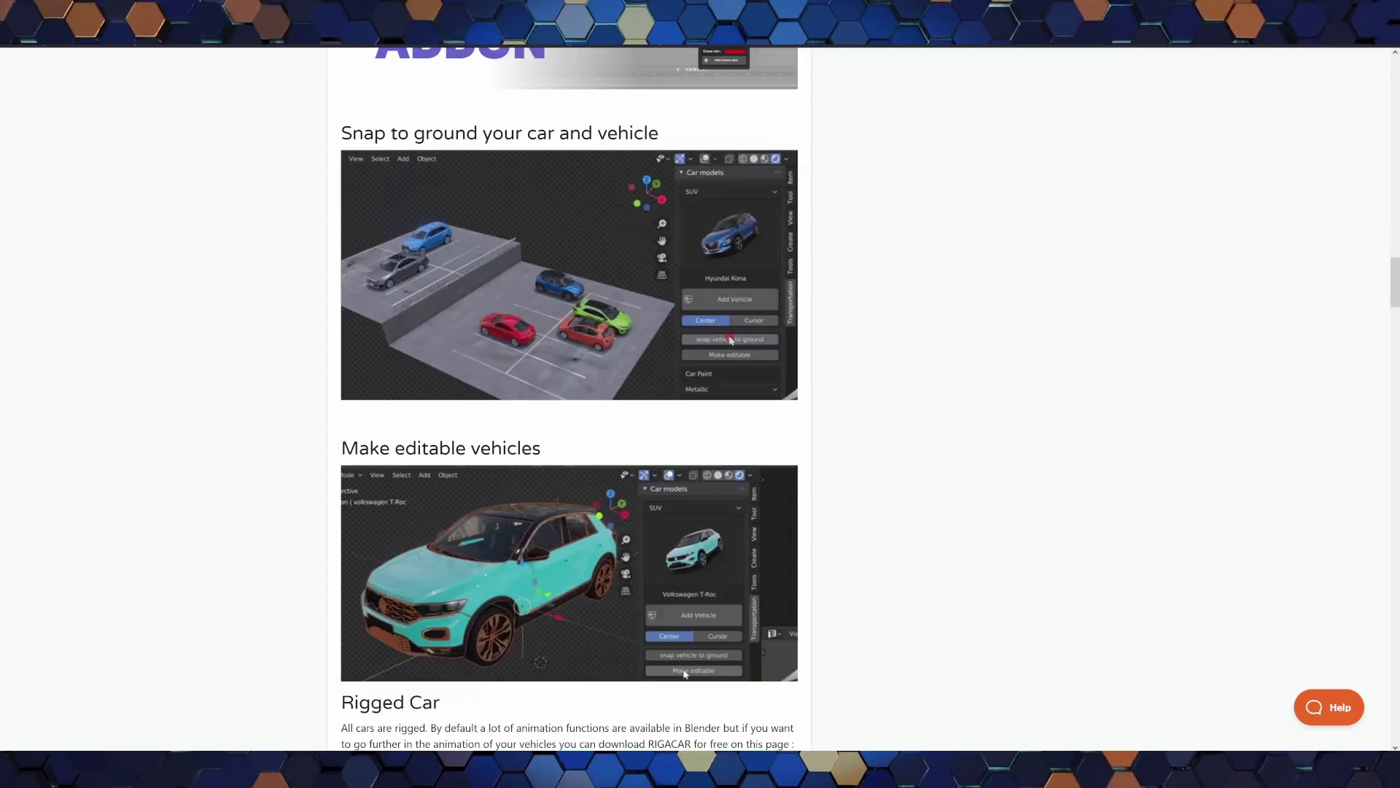
pyautogui.scroll(-3, 569, 401)
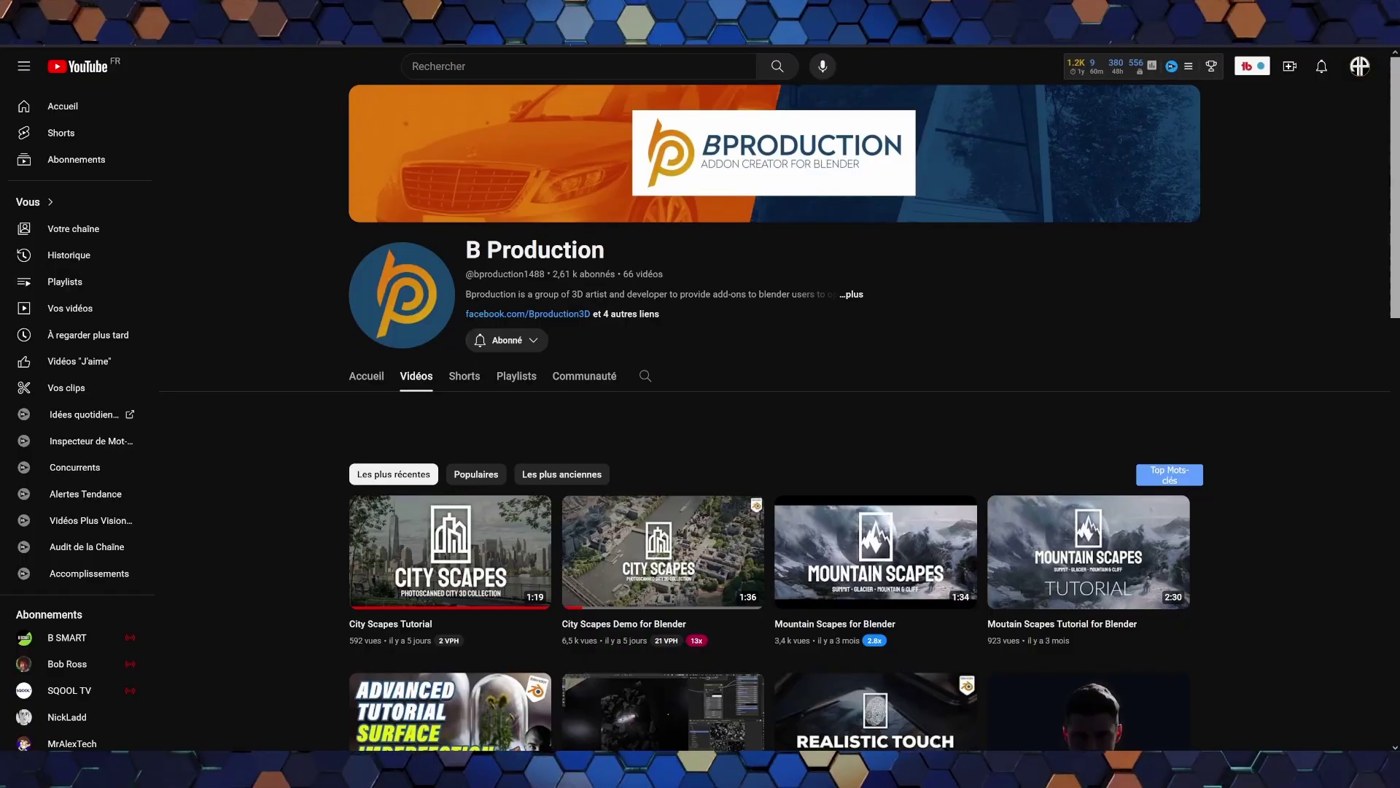
# Scroll the B Production video grid down past the CloudScapes videos.
pyautogui.scroll(-2, 773, 409)
pyautogui.scroll(-2, 773, 408)
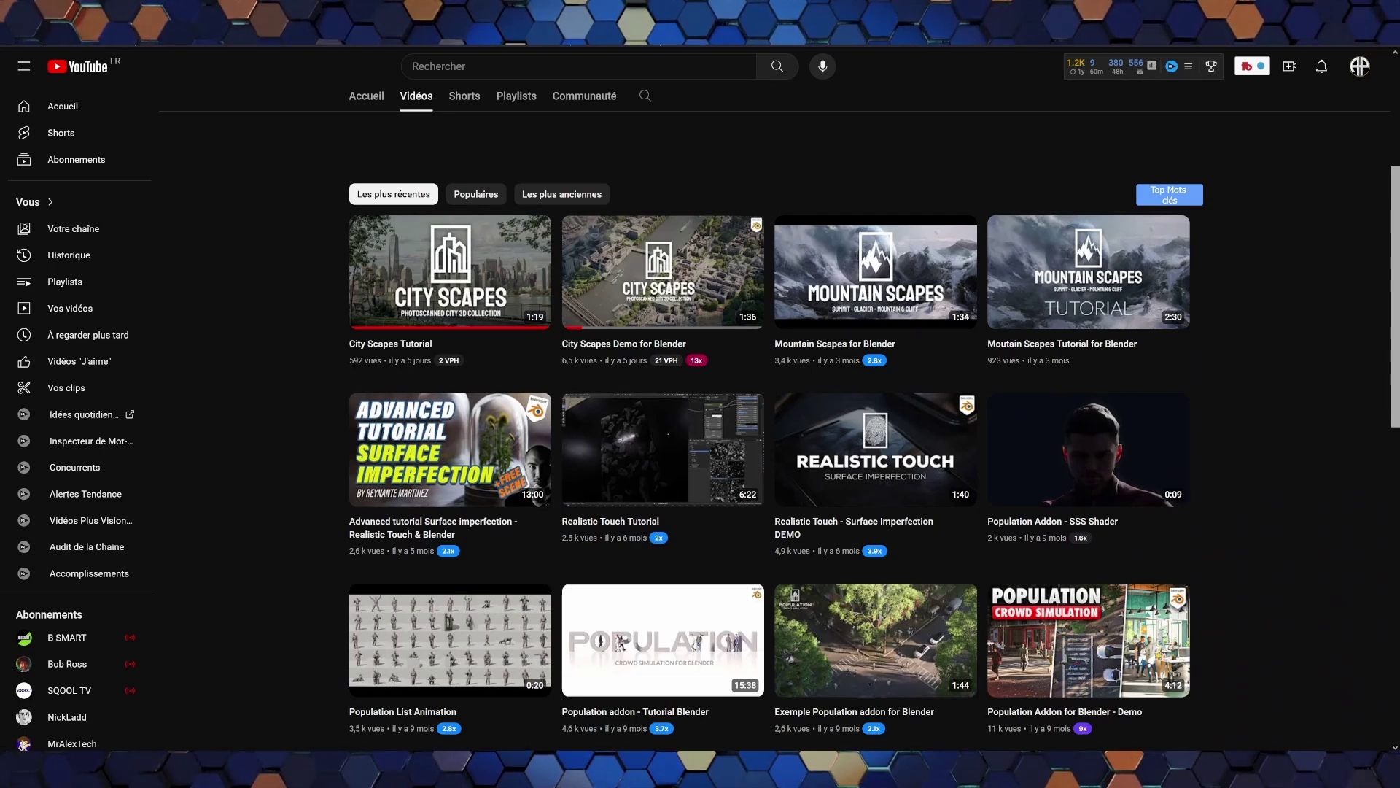
pyautogui.scroll(-2, 773, 408)
pyautogui.scroll(-2, 773, 408)
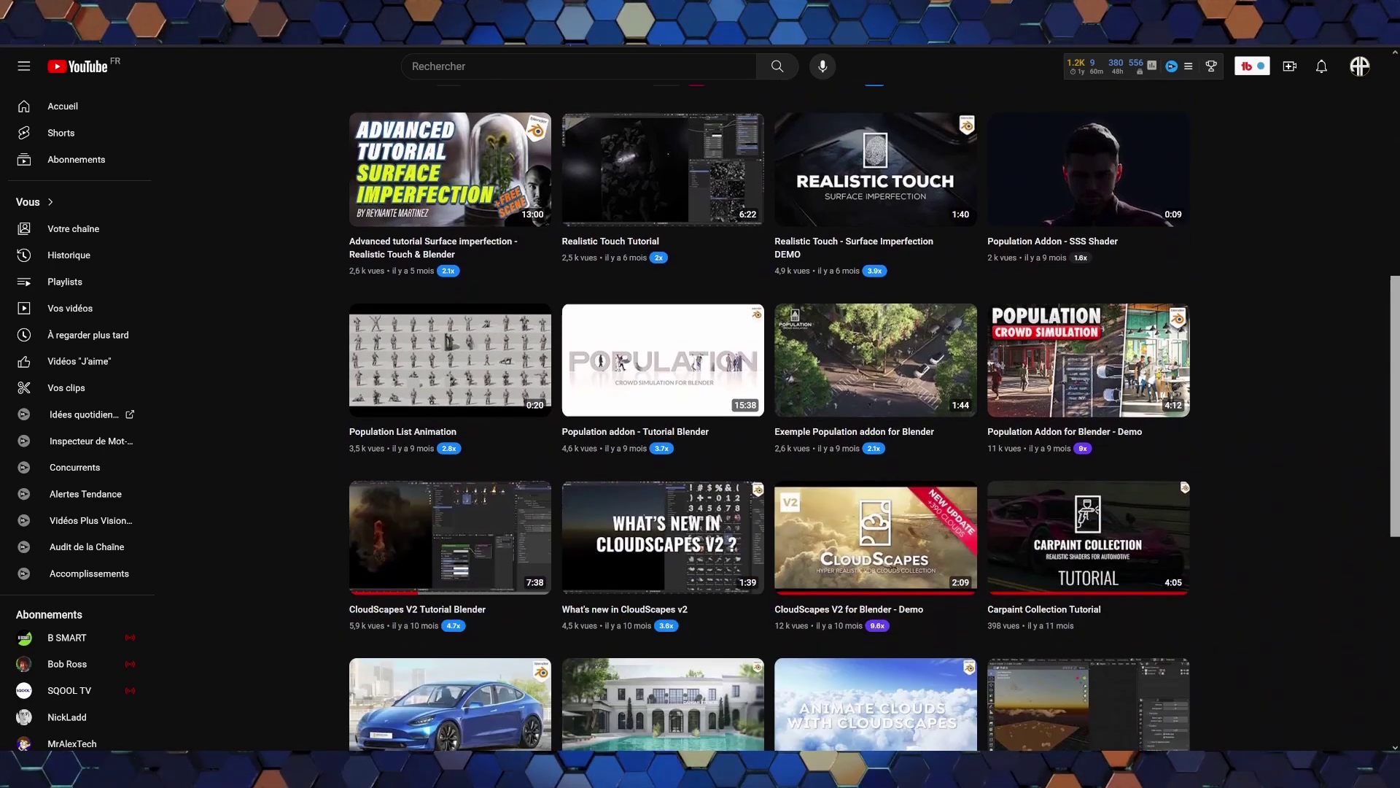
pyautogui.scroll(-2, 773, 408)
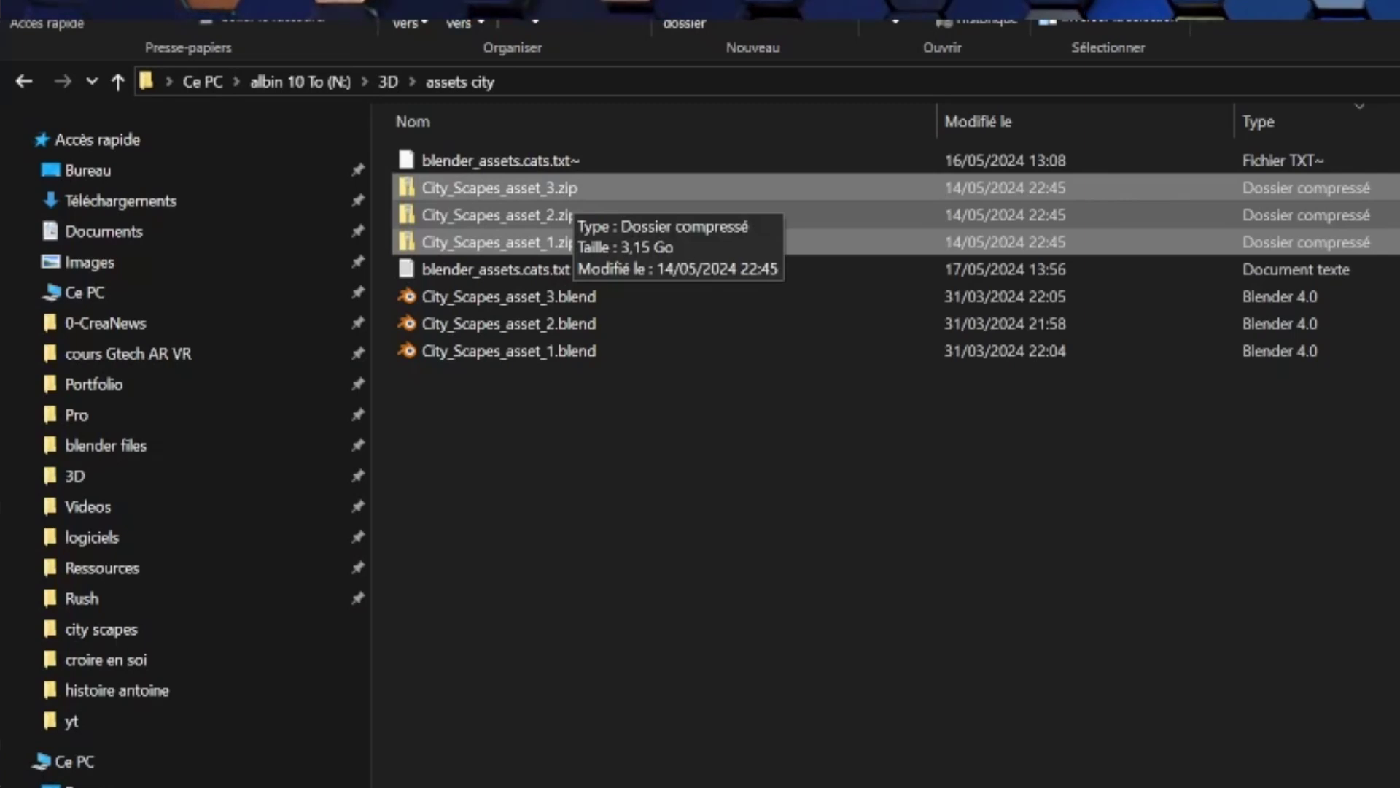
# Select the three City_Scapes_asset .blend files and the N:\3D\assets city folder path.
pyautogui.moveTo(436, 324); pyautogui.dragTo(591, 412)
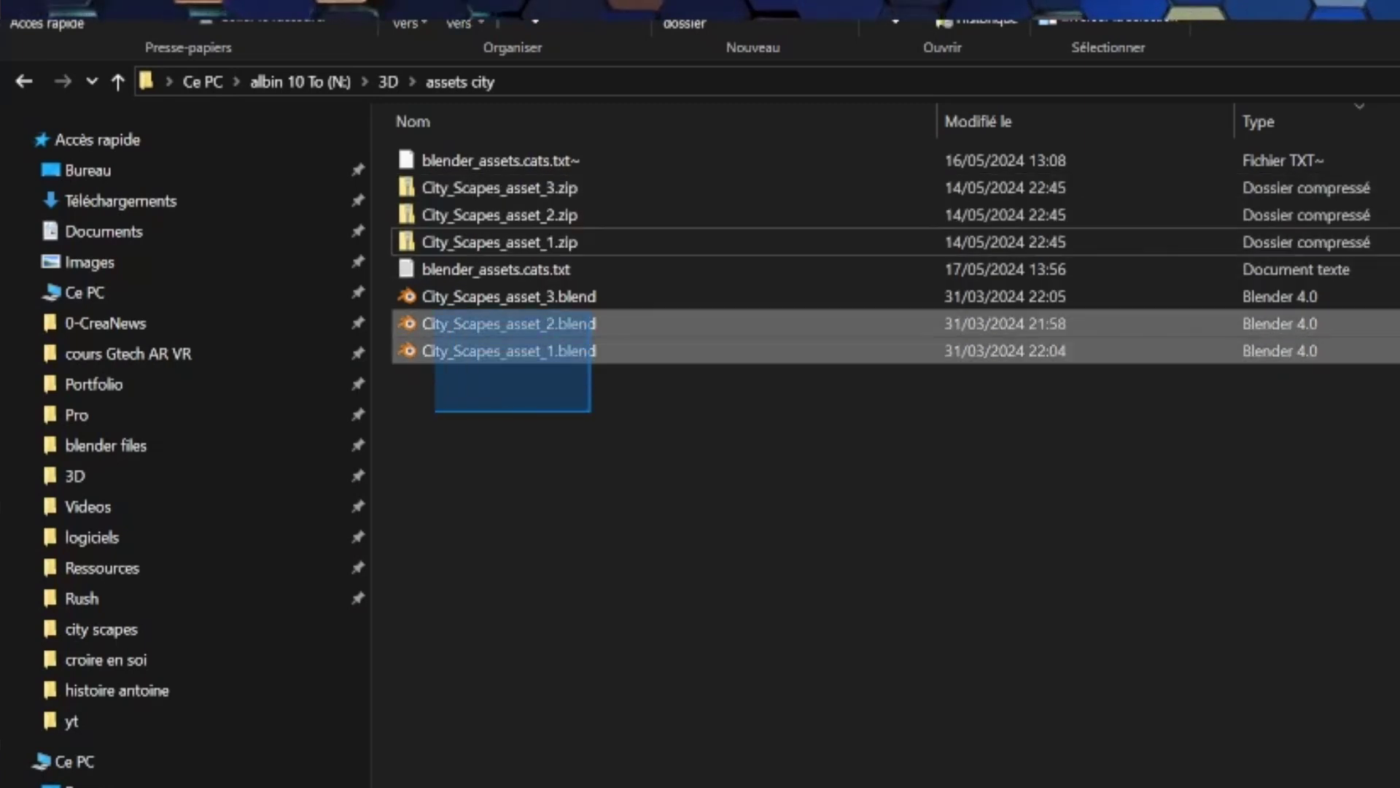
pyautogui.moveTo(435, 321); pyautogui.dragTo(427, 292)
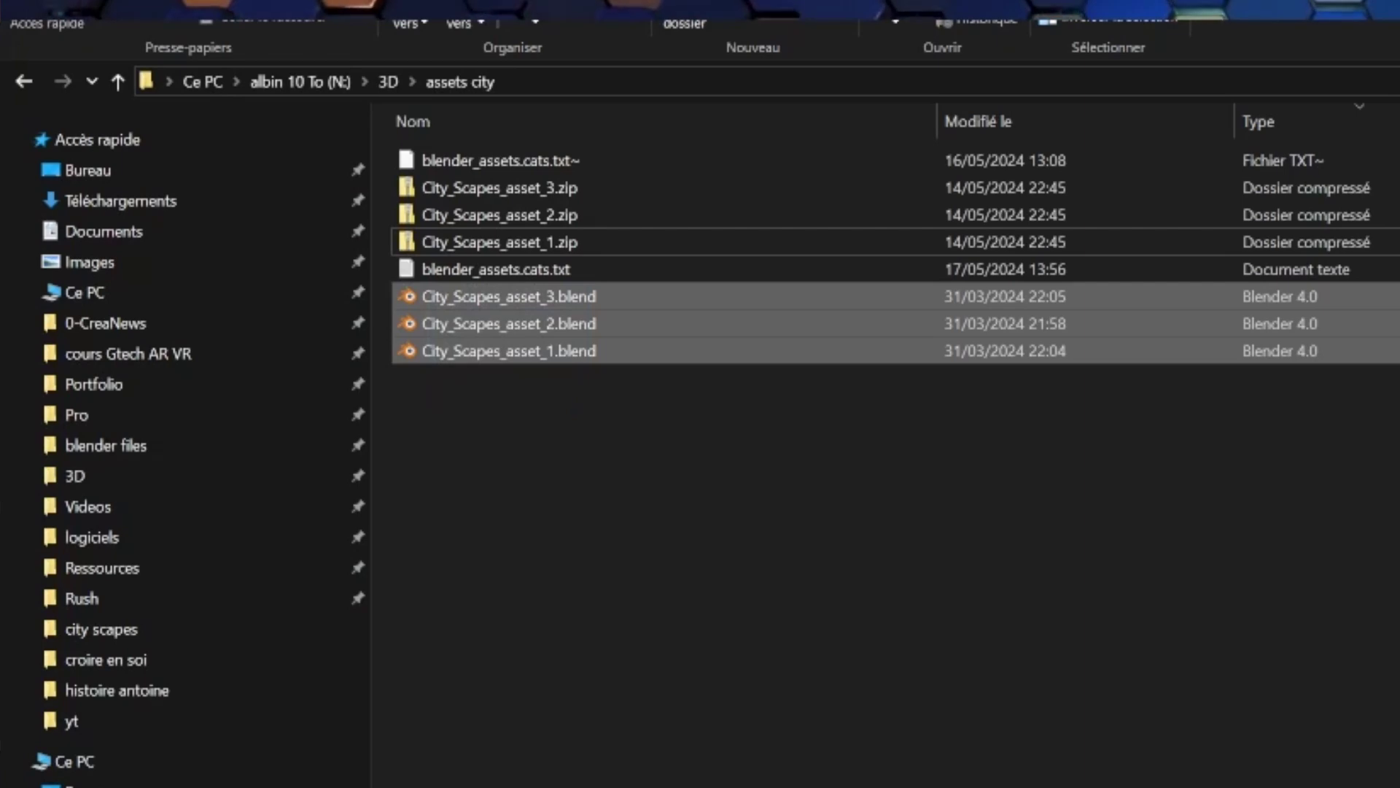
pyautogui.hotkey('ctrl', 'l')
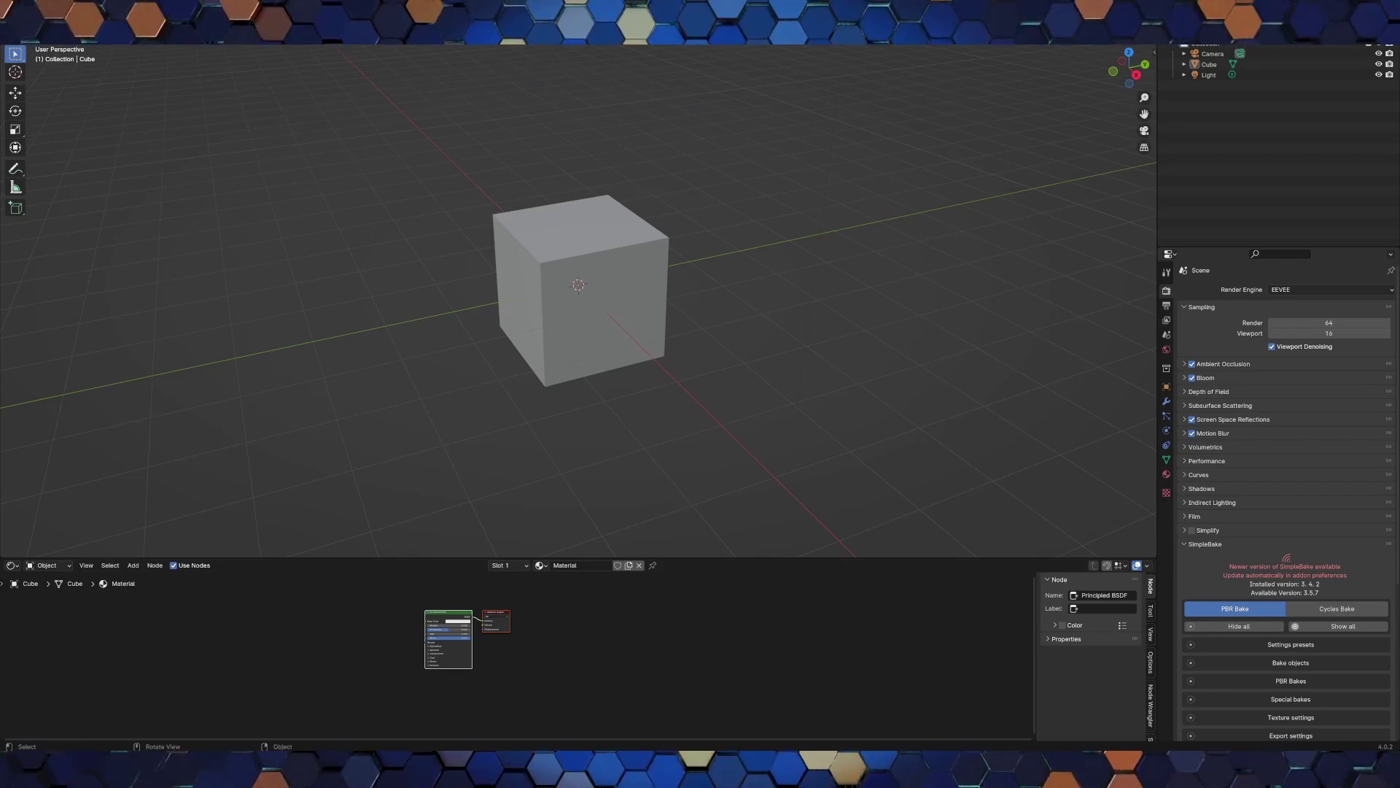
# Open Preferences at File Paths and split the node editor into two areas.
pyautogui.click(62, 36)
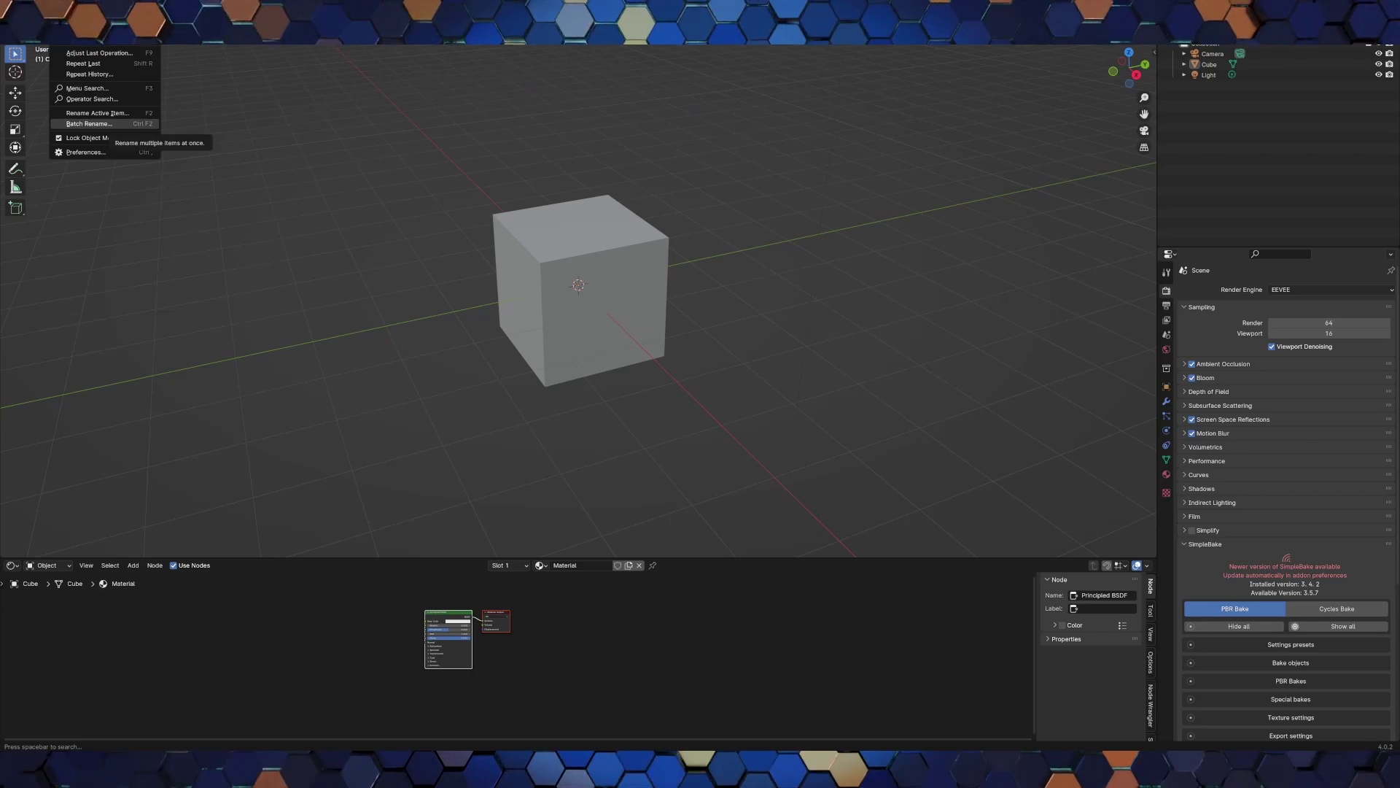
pyautogui.click(85, 152)
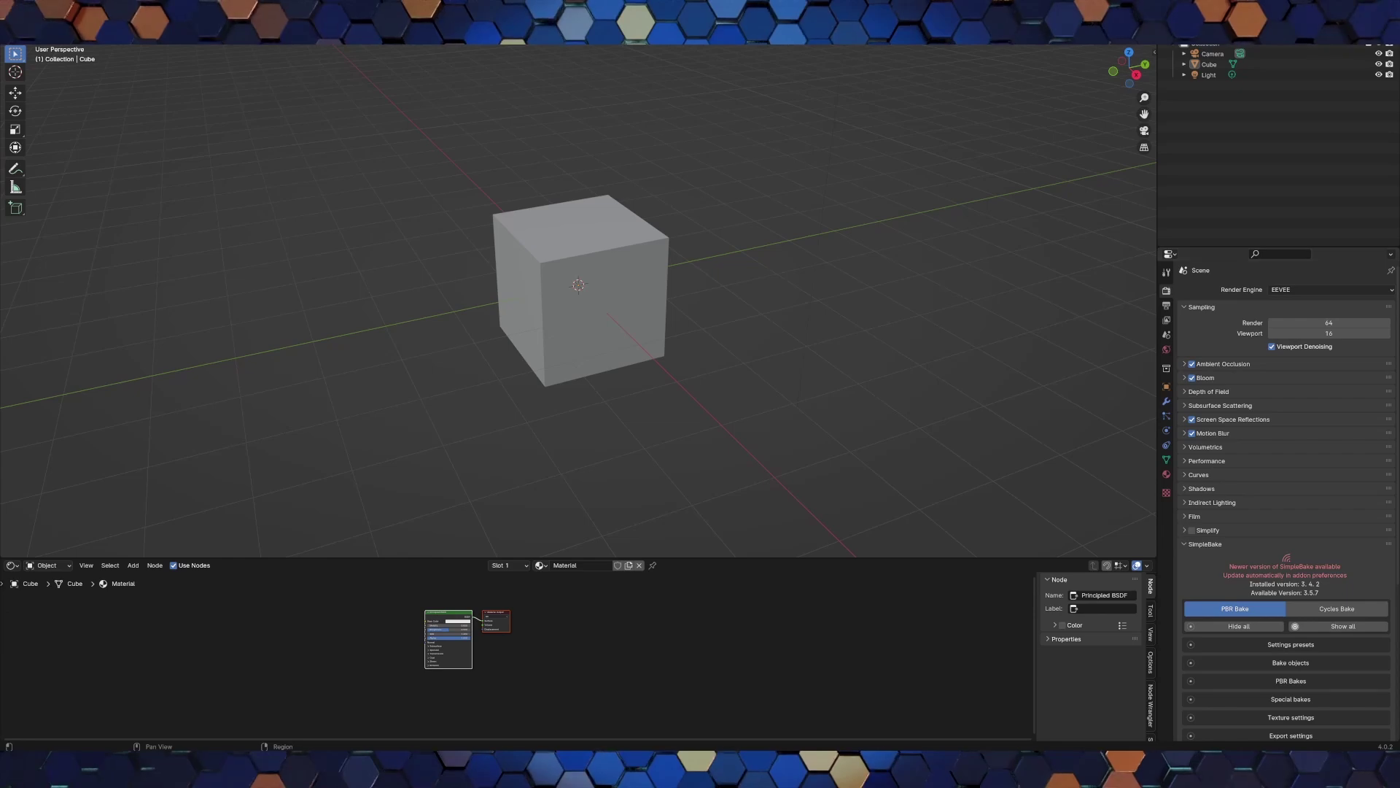
pyautogui.moveTo(1155, 561)
pyautogui.mouseDown()
pyautogui.moveTo(1094, 598)
pyautogui.moveTo(667, 598)
pyautogui.mouseUp()
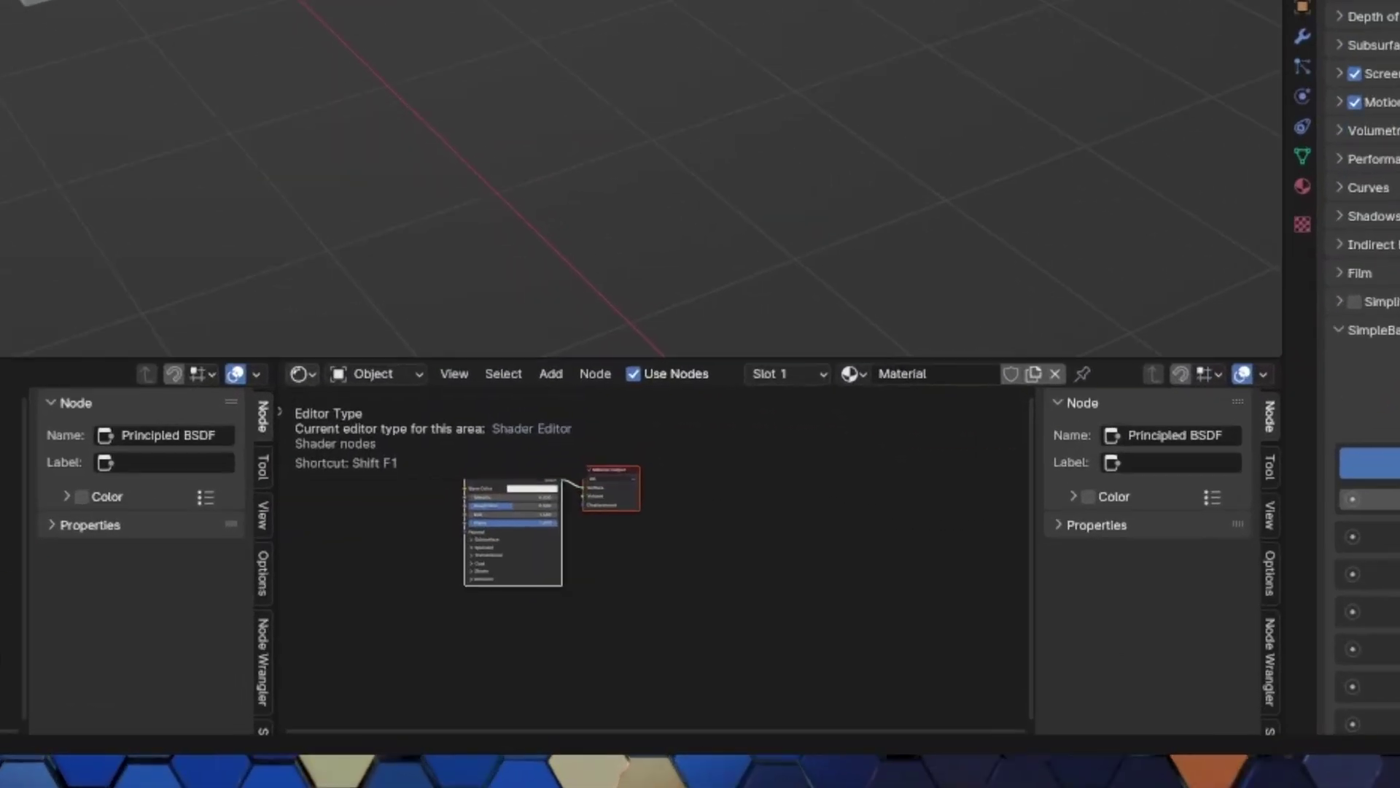
# Change the right-hand area's editor type to Asset Browser.
pyautogui.click(679, 566)
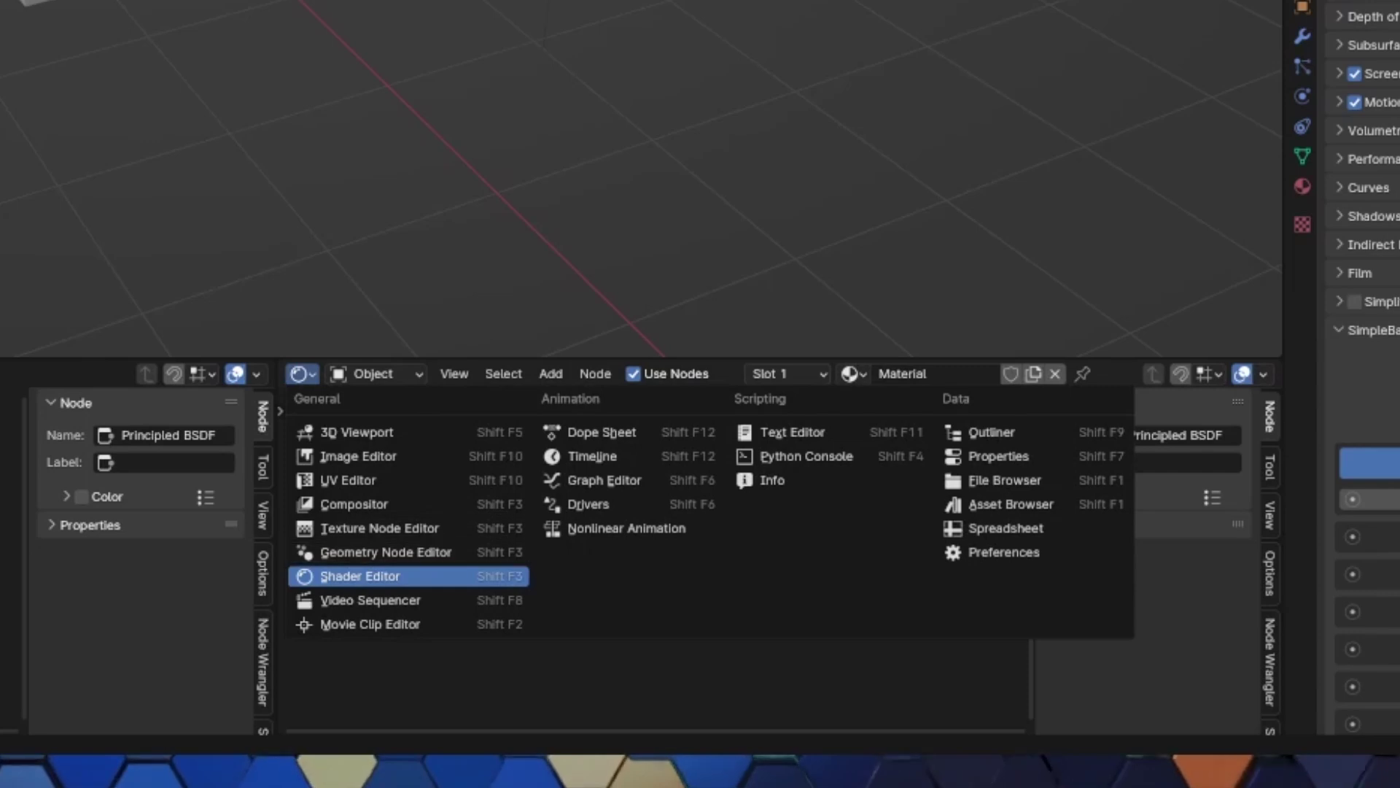
pyautogui.click(1011, 503)
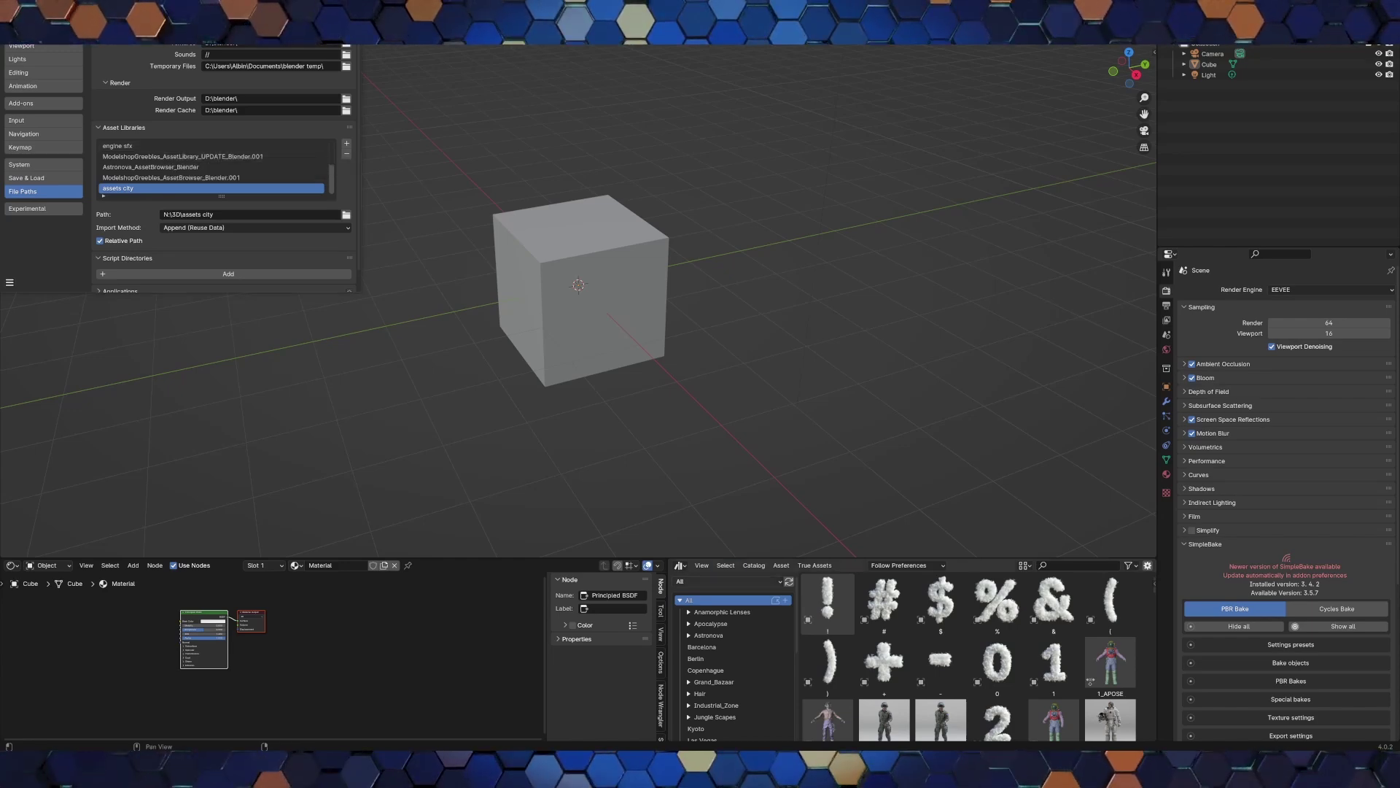
# Show the assets city library, select the barselona_02 tile, and delete the default cube.
pyautogui.click(729, 581)
pyautogui.click(751, 569)
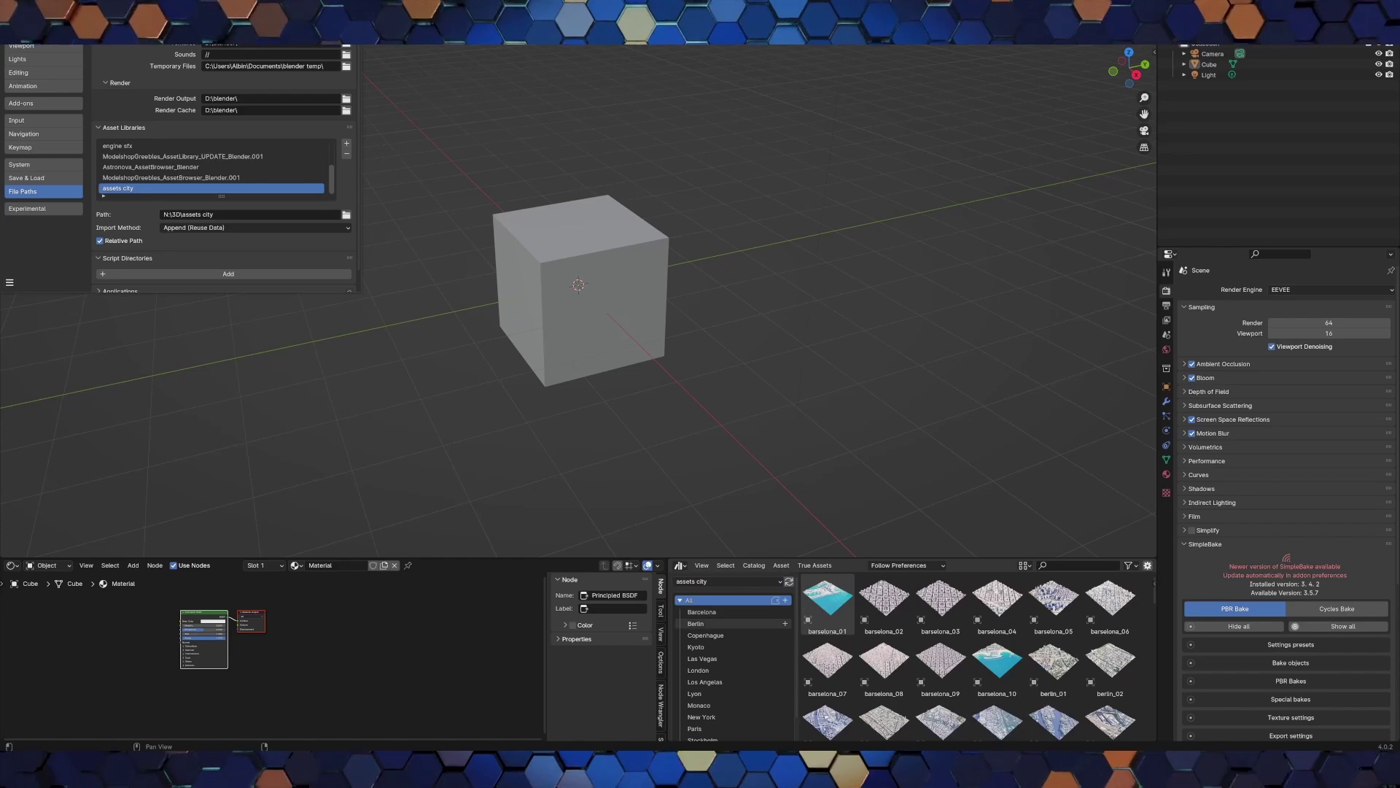
pyautogui.click(884, 598)
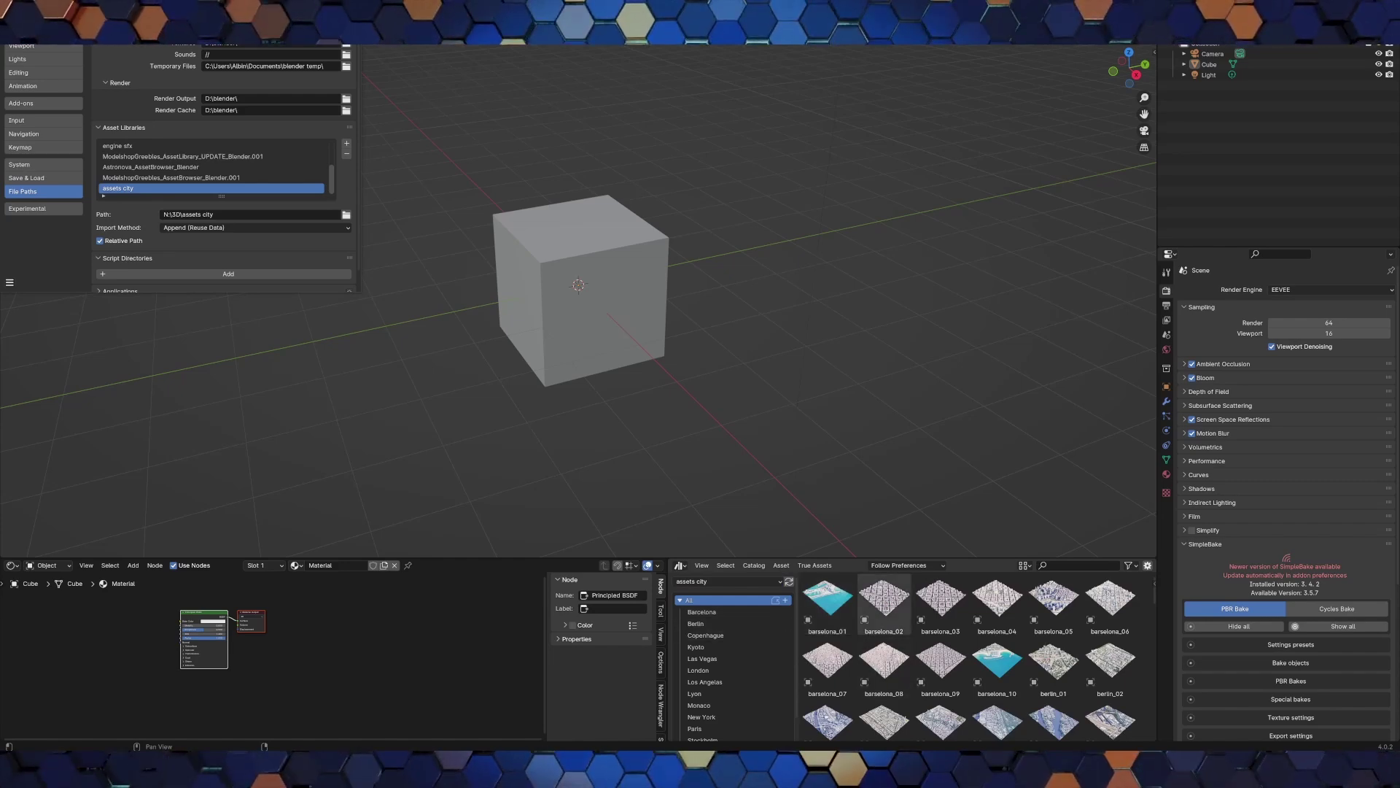
pyautogui.click(883, 598)
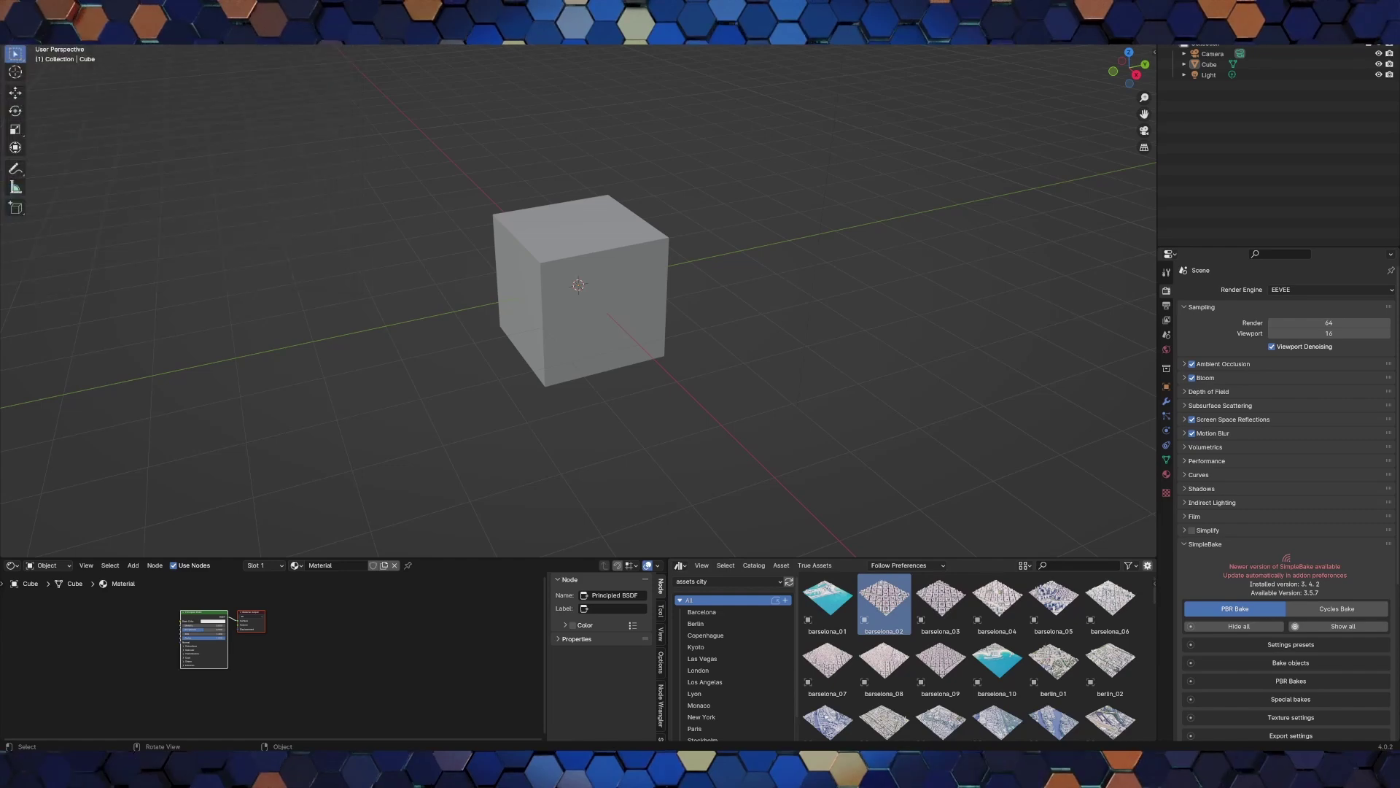
pyautogui.press('Delete')
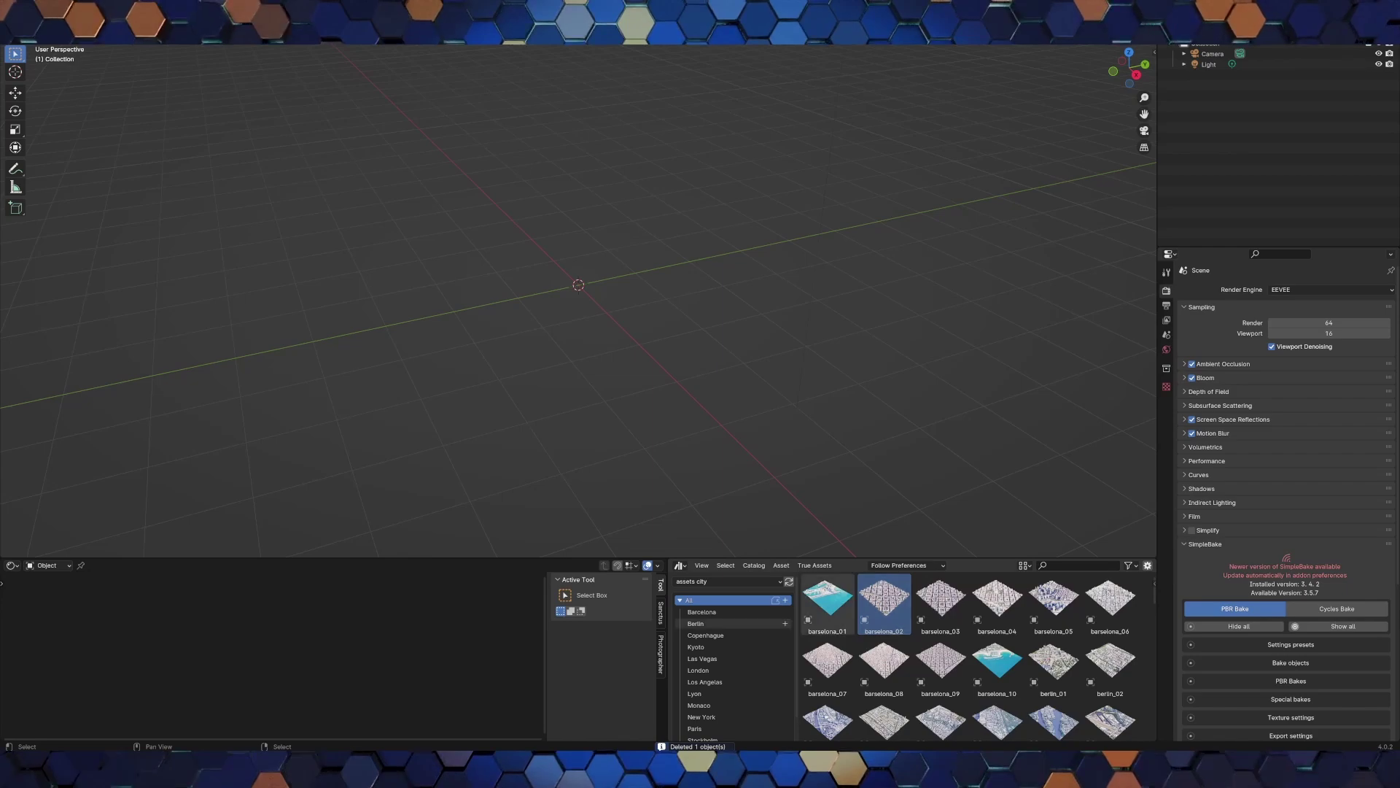
# Place the berlin_01 city tile from the Berlin catalog and preview it with textures.
pyautogui.click(696, 624)
pyautogui.moveTo(827, 598); pyautogui.dragTo(631, 287)
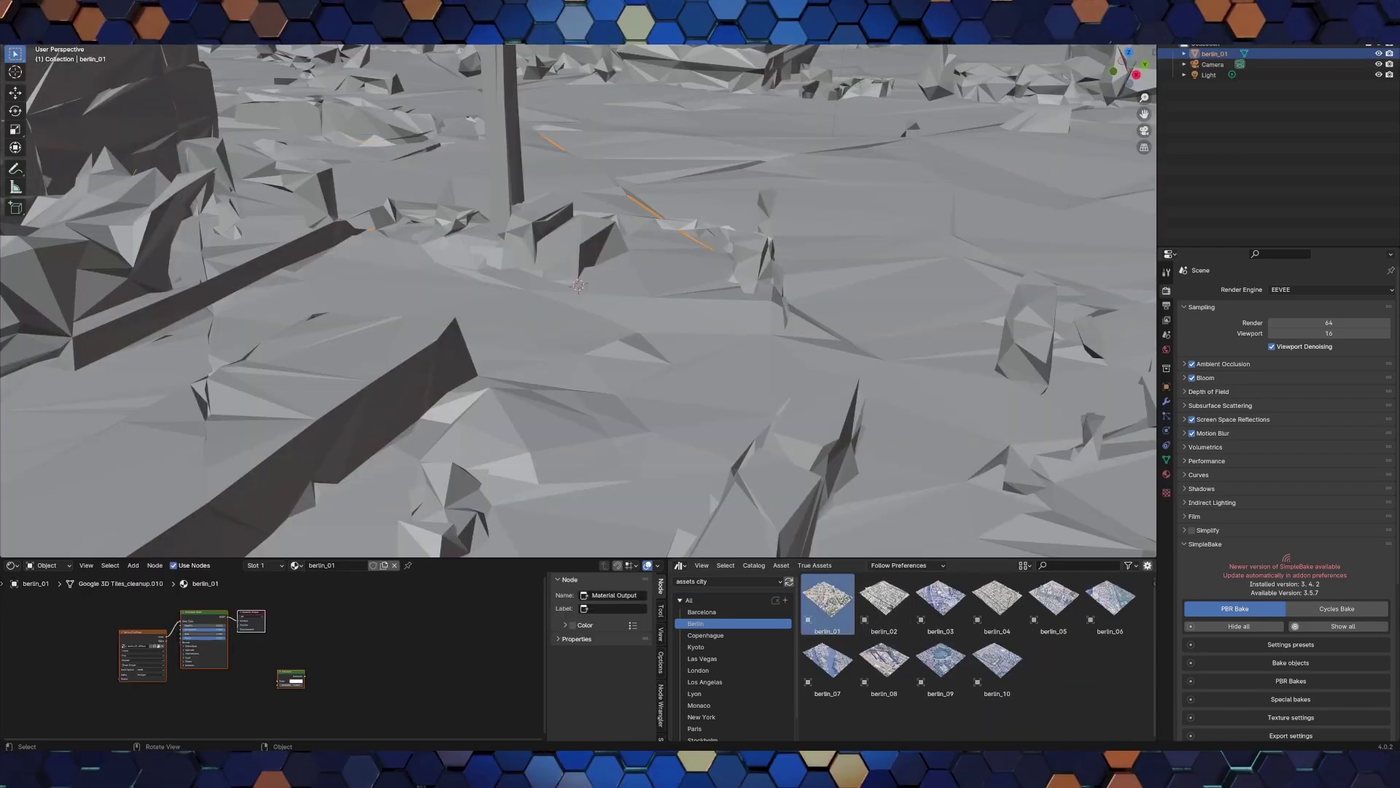
pyautogui.scroll(-3, 578, 301)
pyautogui.scroll(-3, 578, 300)
pyautogui.scroll(-3, 579, 301)
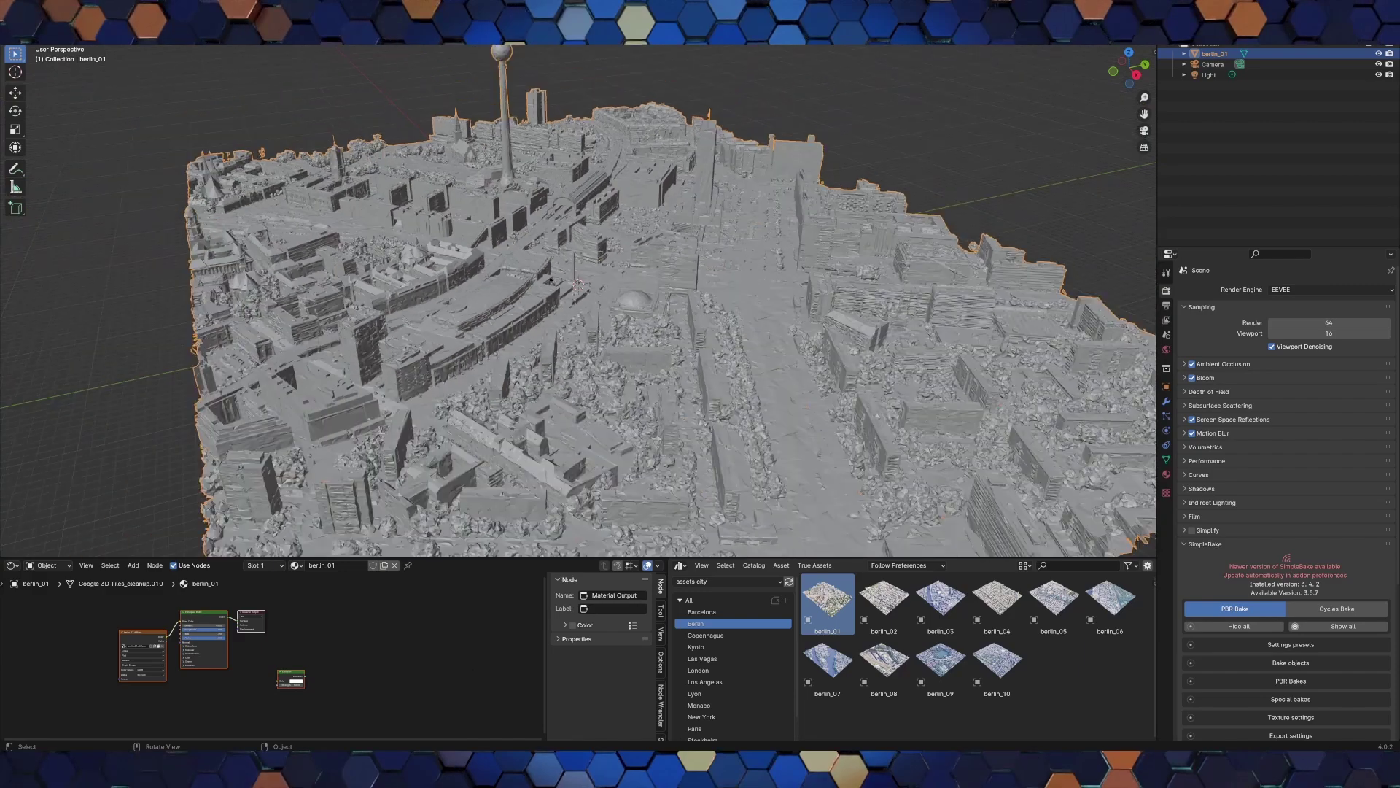
pyautogui.scroll(-2, 578, 300)
pyautogui.moveTo(578, 286)
pyautogui.mouseDown(button='middle')
pyautogui.moveTo(707, 356)
pyautogui.moveTo(657, 285)
pyautogui.mouseUp(button='middle')
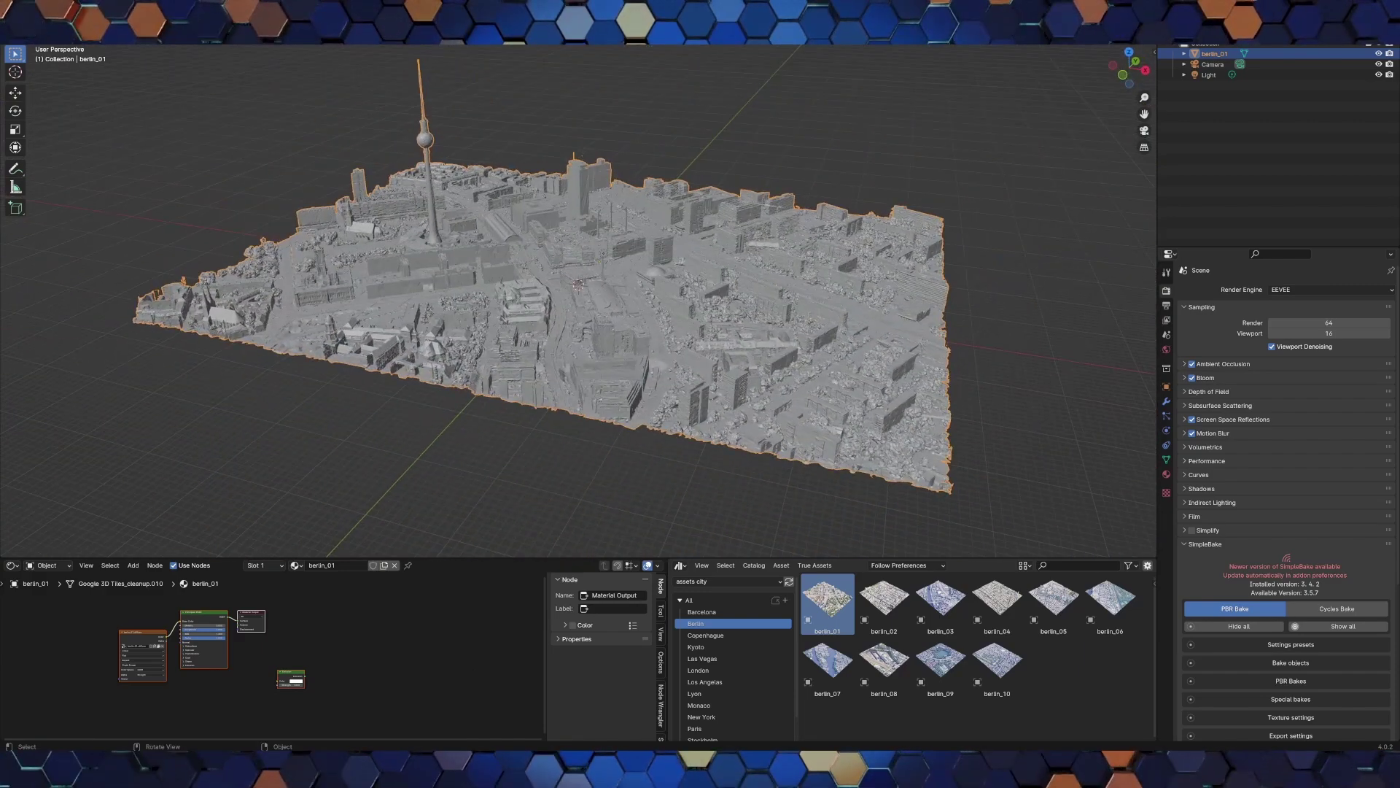
pyautogui.press('z')
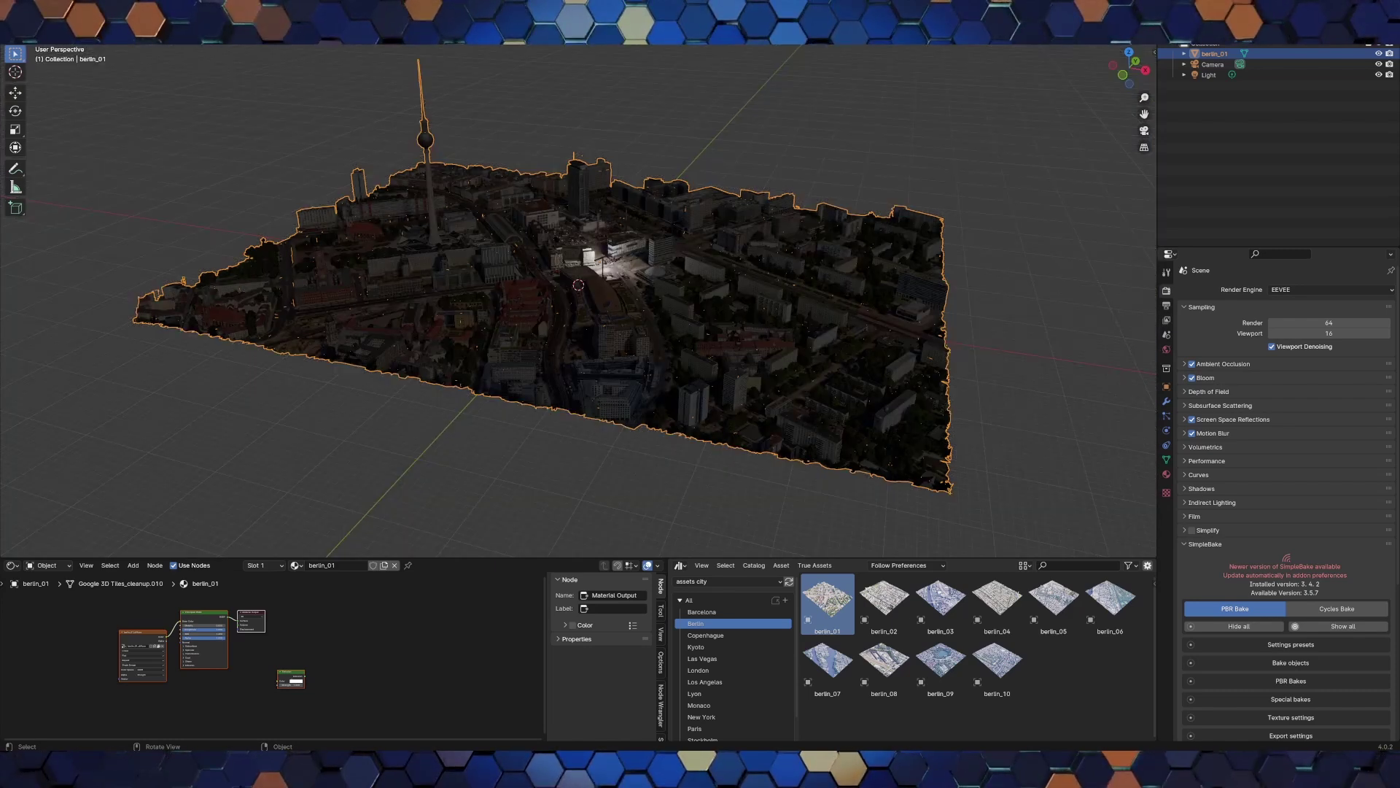
pyautogui.moveTo(578, 285); pyautogui.dragTo(579, 285, button='middle')
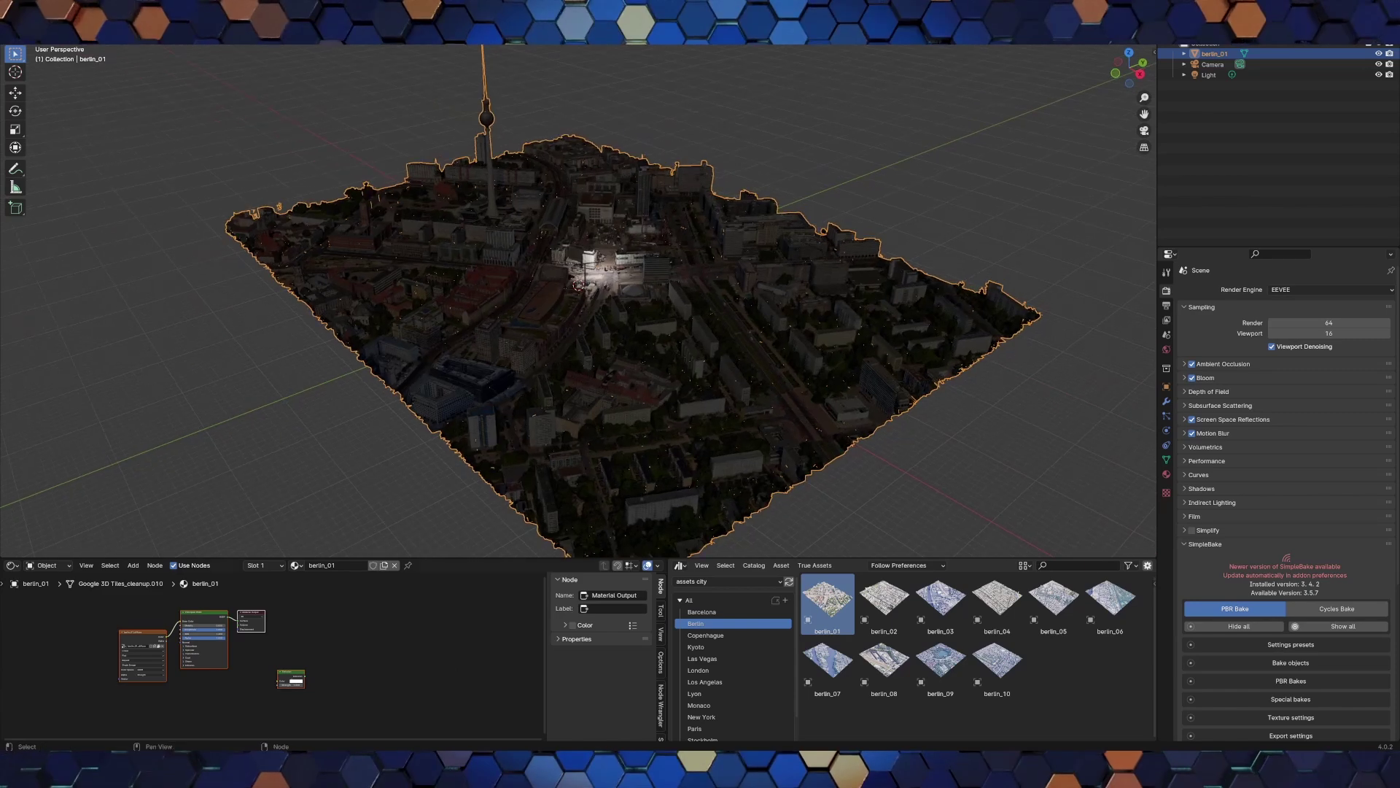
# Switch the Shader Editor from Object to World to show Background and World Output.
pyautogui.moveTo(219, 657); pyautogui.dragTo(480, 660, button='middle')
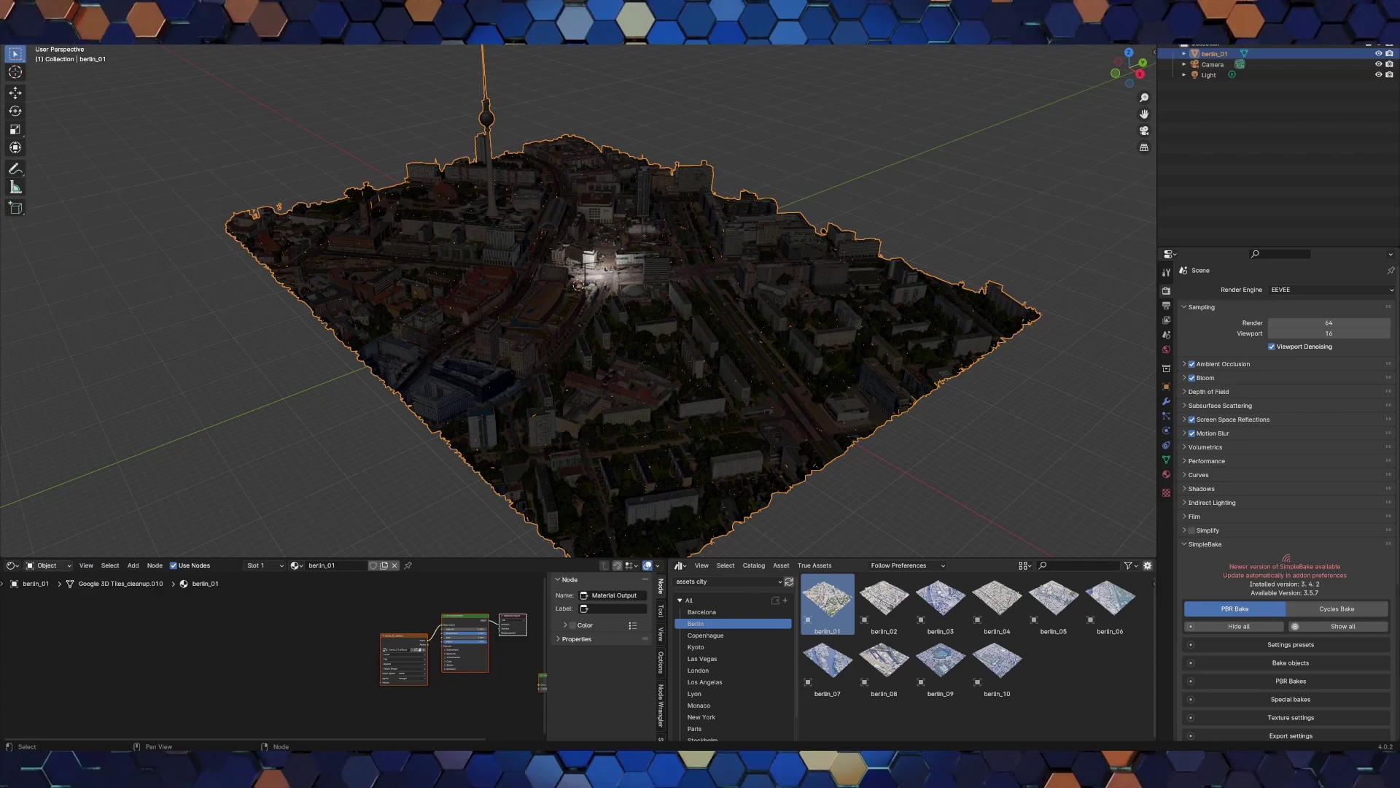
pyautogui.click(48, 566)
pyautogui.click(48, 603)
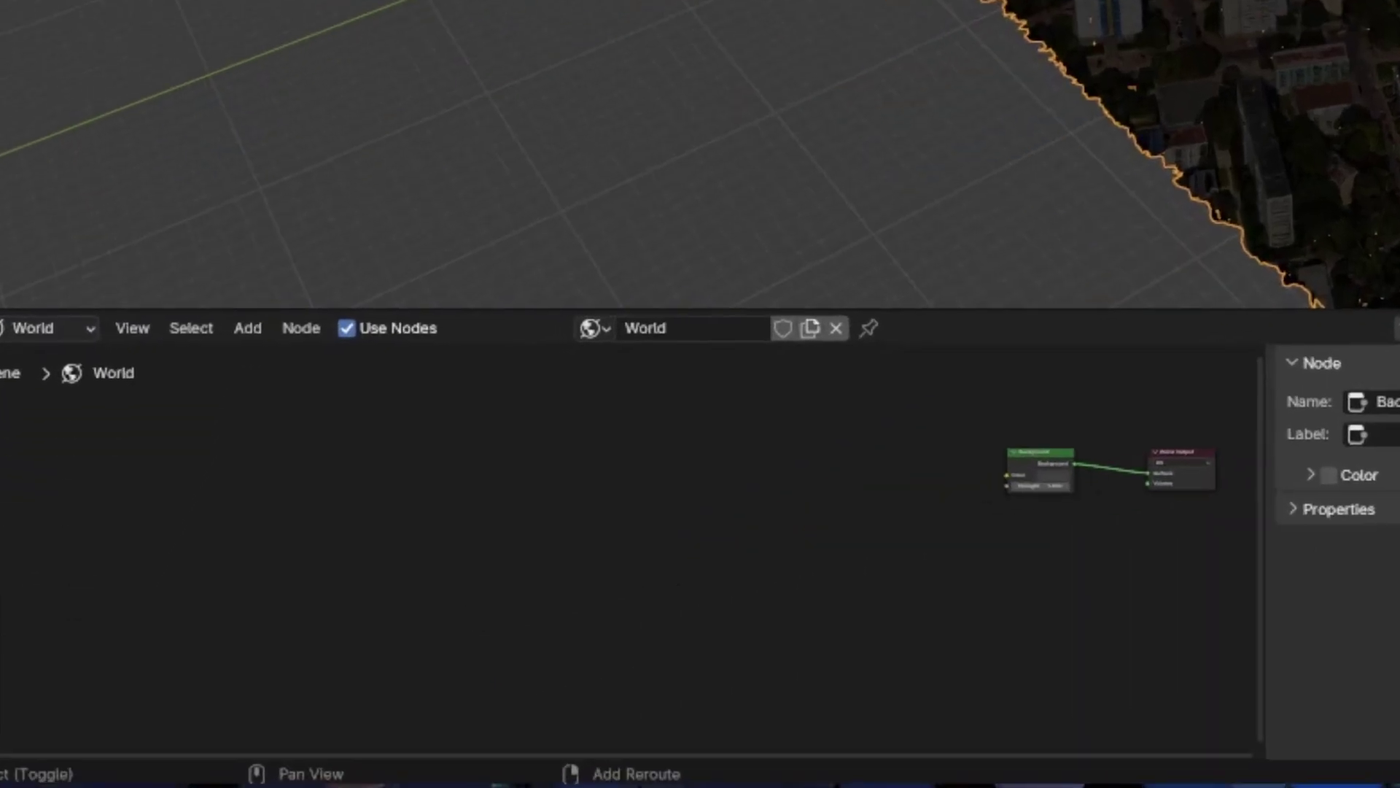
# Add an Environment Texture node to the world node tree.
pyautogui.hotkey('shift', 'a')
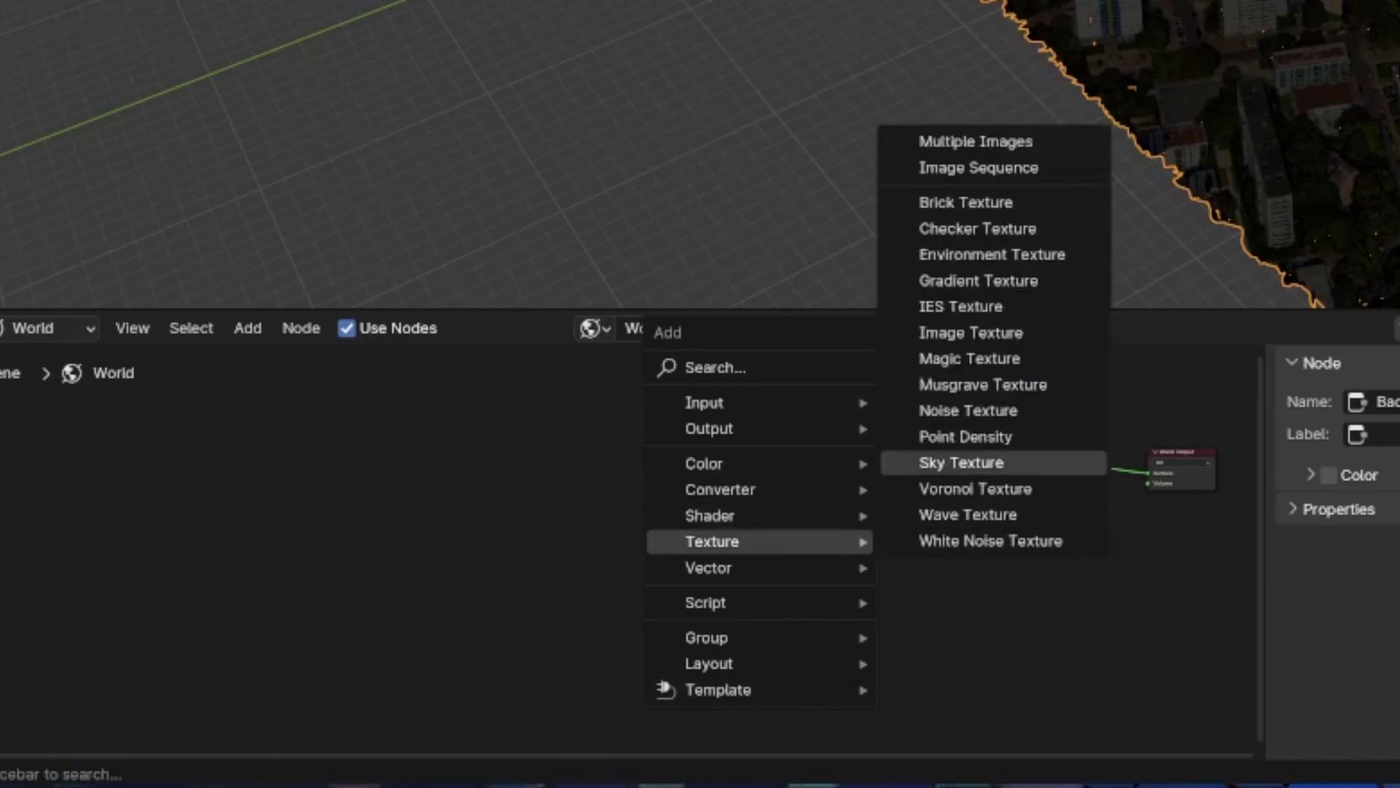
pyautogui.click(991, 254)
pyautogui.click(875, 466)
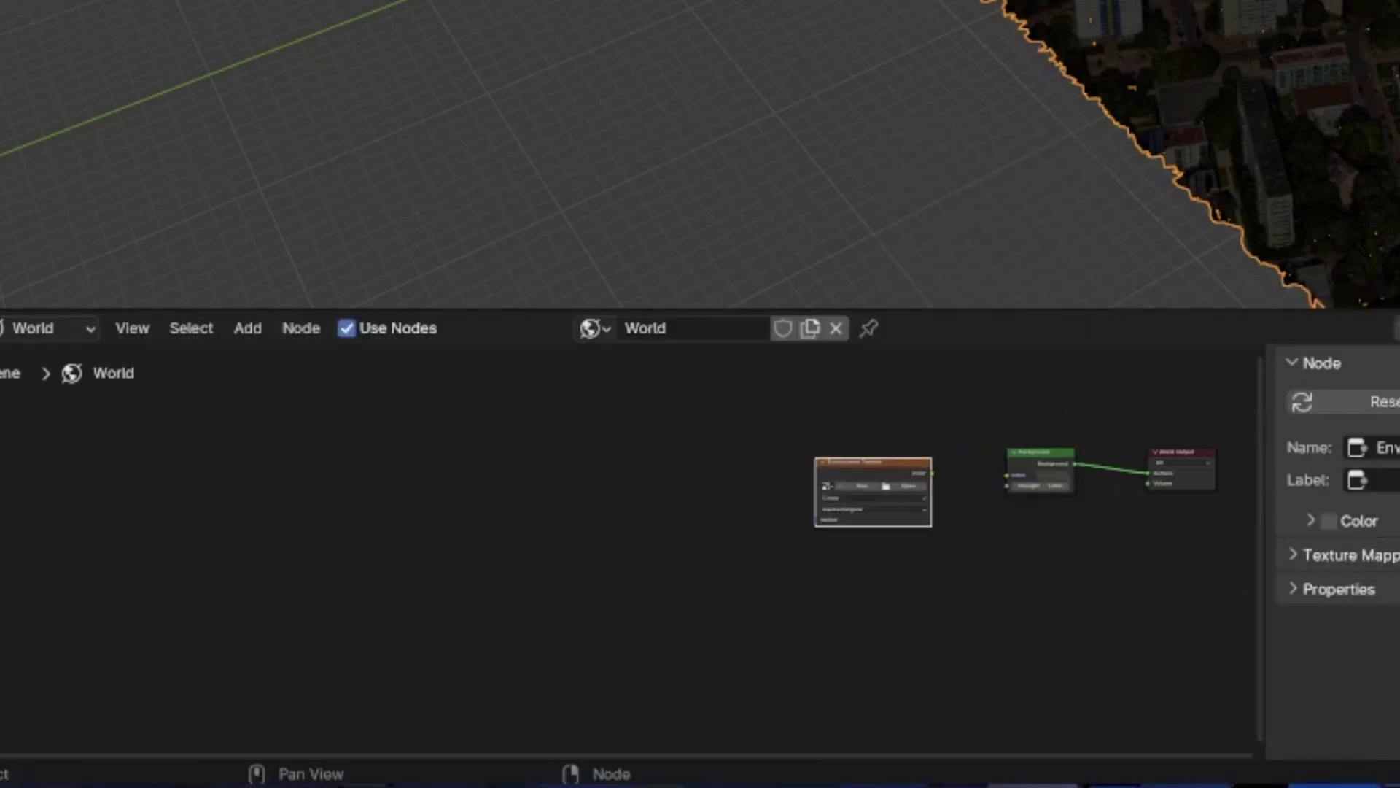
pyautogui.scroll(2, 584, 569)
pyautogui.scroll(1, 598, 569)
pyautogui.moveTo(948, 495); pyautogui.dragTo(609, 569, button='middle')
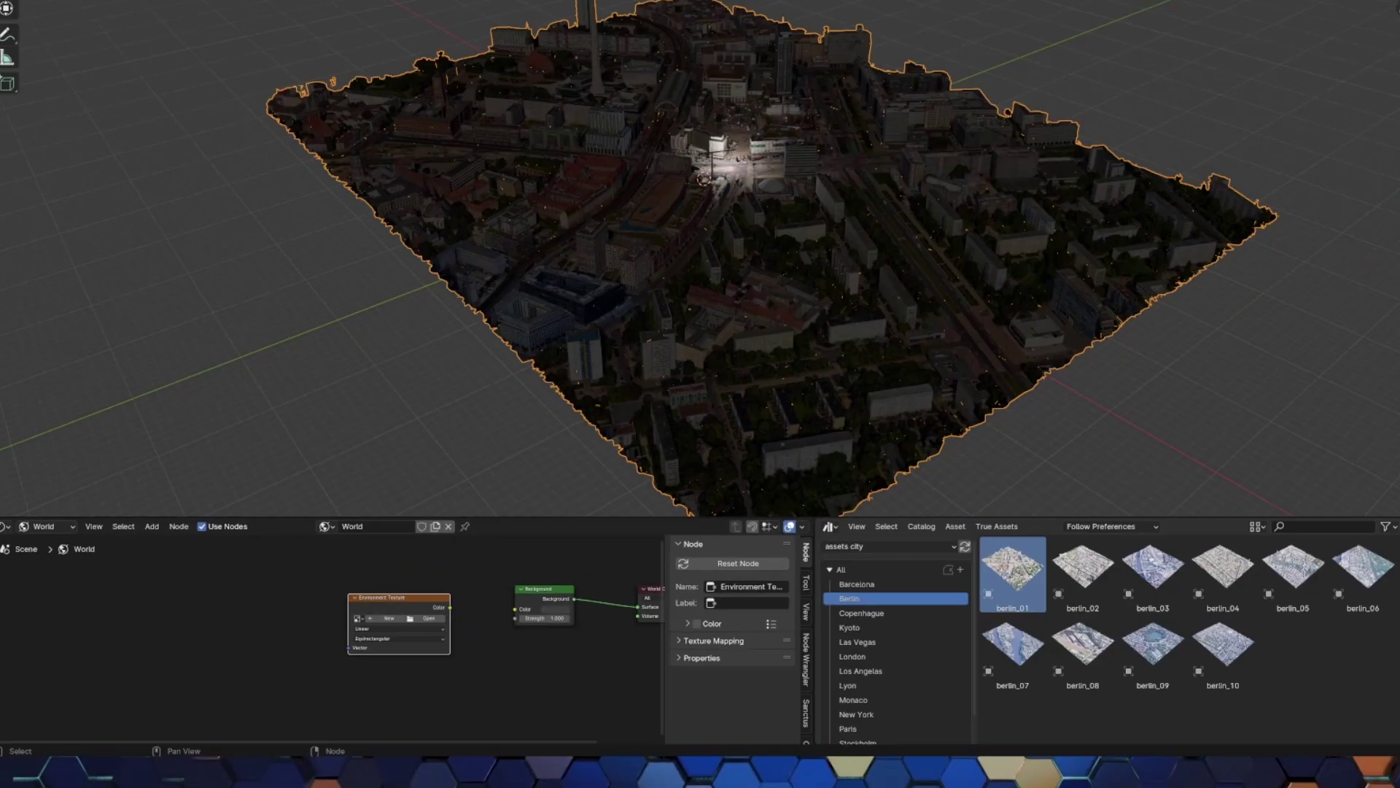
# Load the cloudy-sky HDRI, link it to Background, and add Texture Coordinate and Mapping nodes.
pyautogui.click(356, 639)
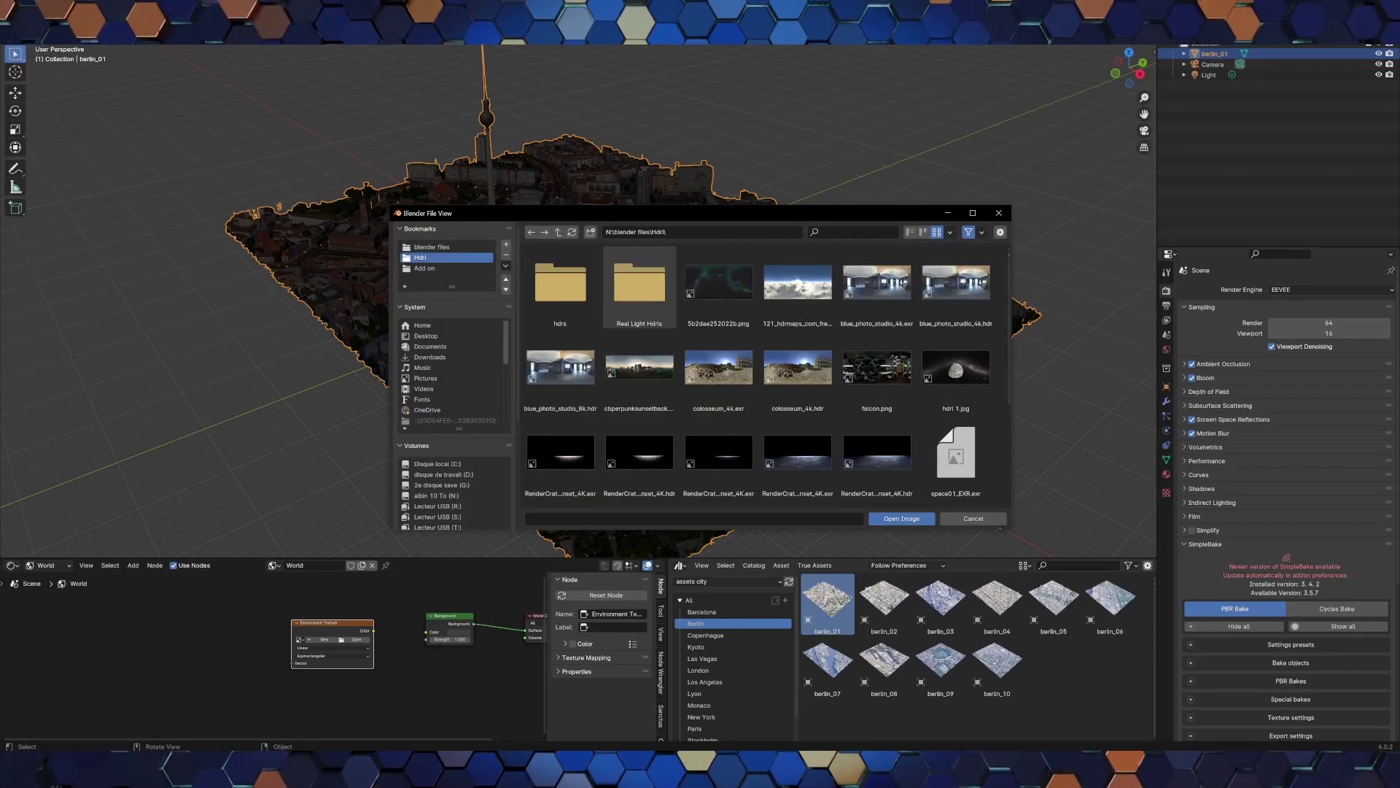
pyautogui.doubleClick(798, 282)
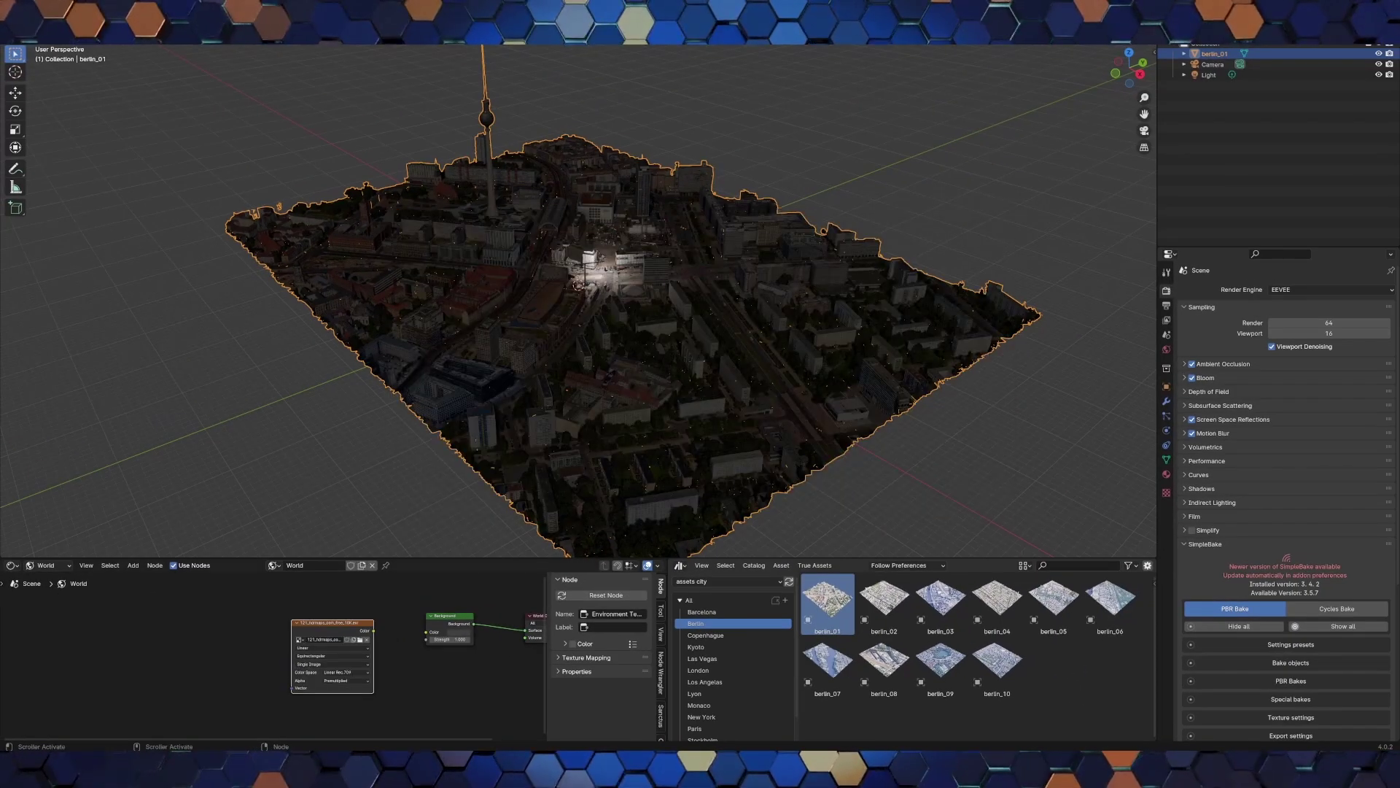
pyautogui.moveTo(373, 630); pyautogui.dragTo(429, 632)
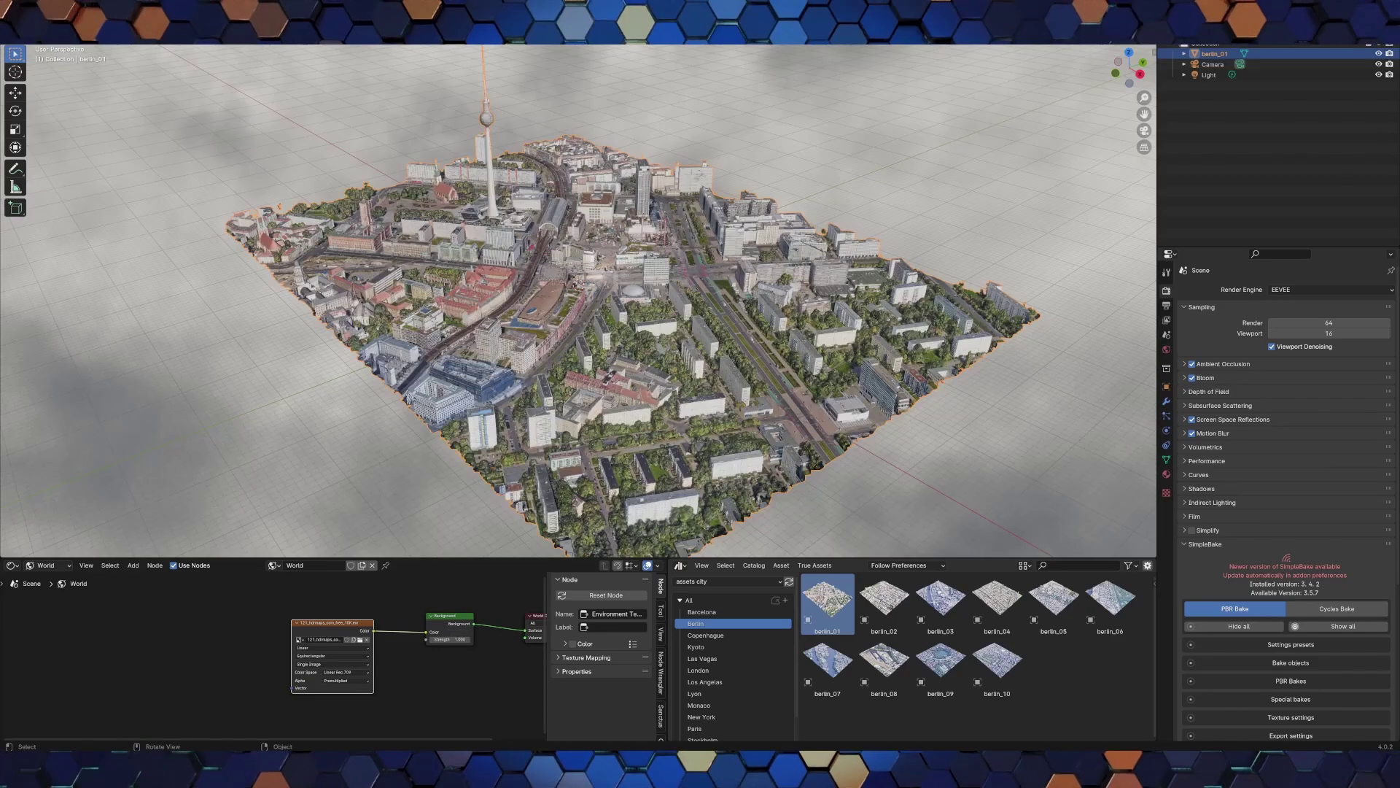
pyautogui.moveTo(576, 306); pyautogui.dragTo(714, 321, button='middle')
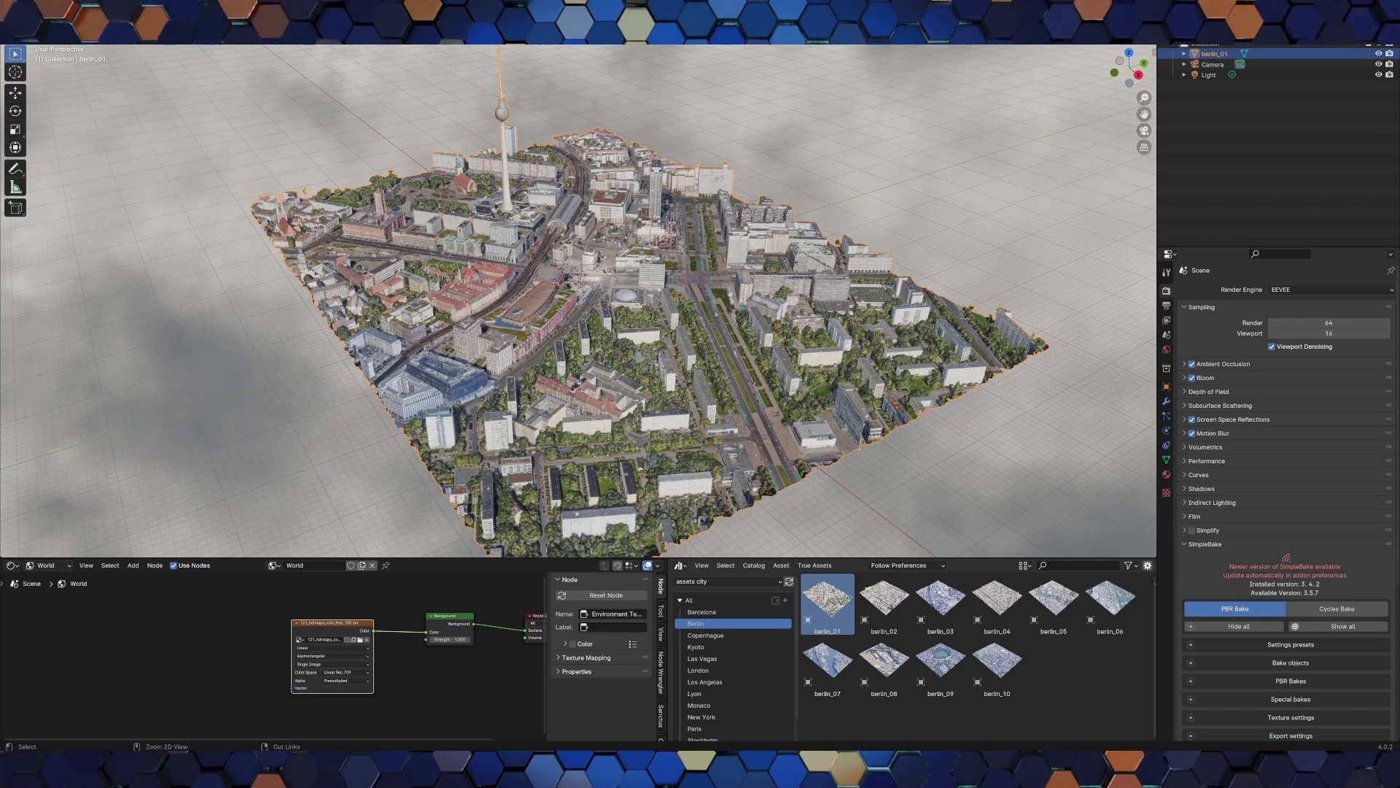
pyautogui.hotkey('ctrl', 't')
# Rotate the sky about 52.8° on Z, then start dragging Osaka-Kyoto-Kobe_01 from the Kyoto catalog.
pyautogui.moveTo(219, 656); pyautogui.dragTo(326, 602, button='middle')
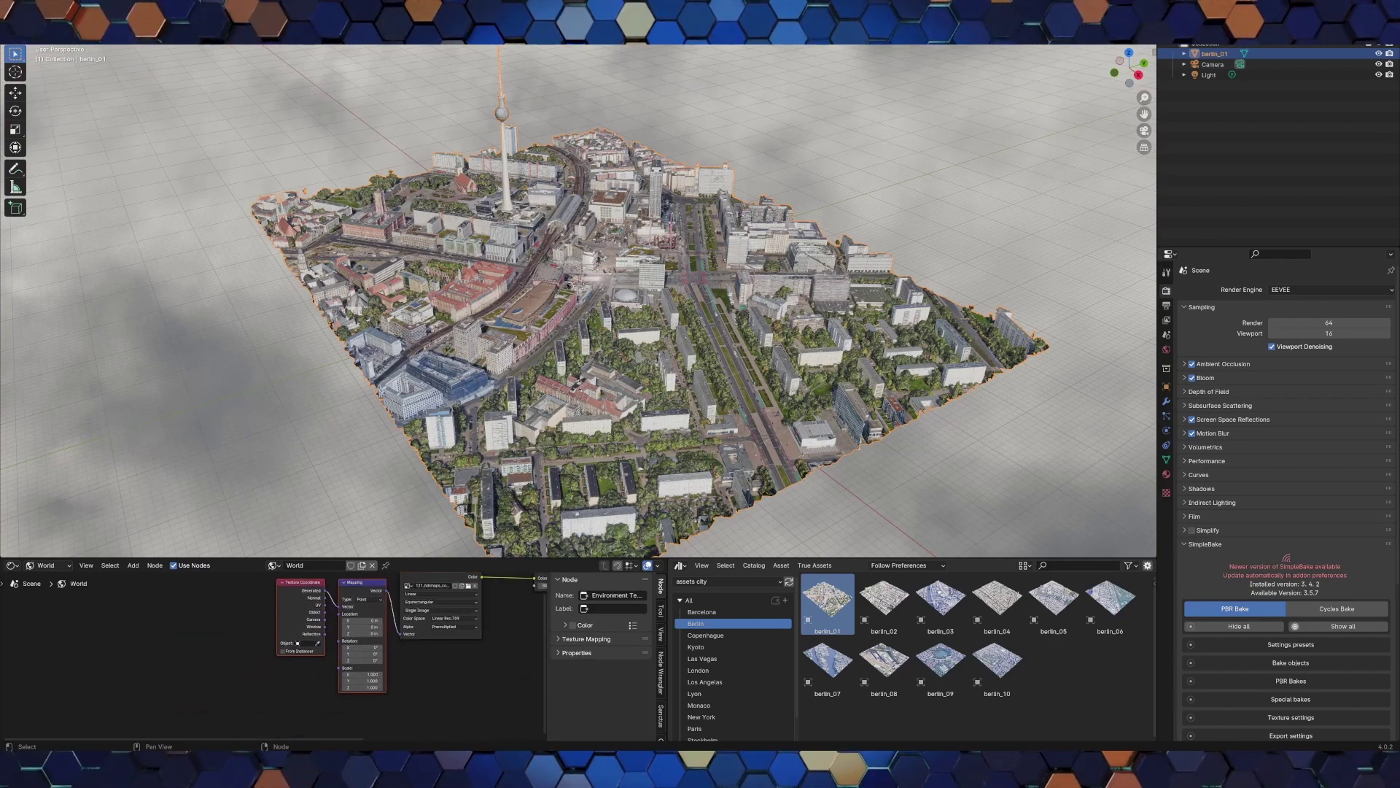
pyautogui.moveTo(362, 660)
pyautogui.mouseDown()
pyautogui.moveTo(408, 660)
pyautogui.moveTo(342, 660)
pyautogui.mouseUp()
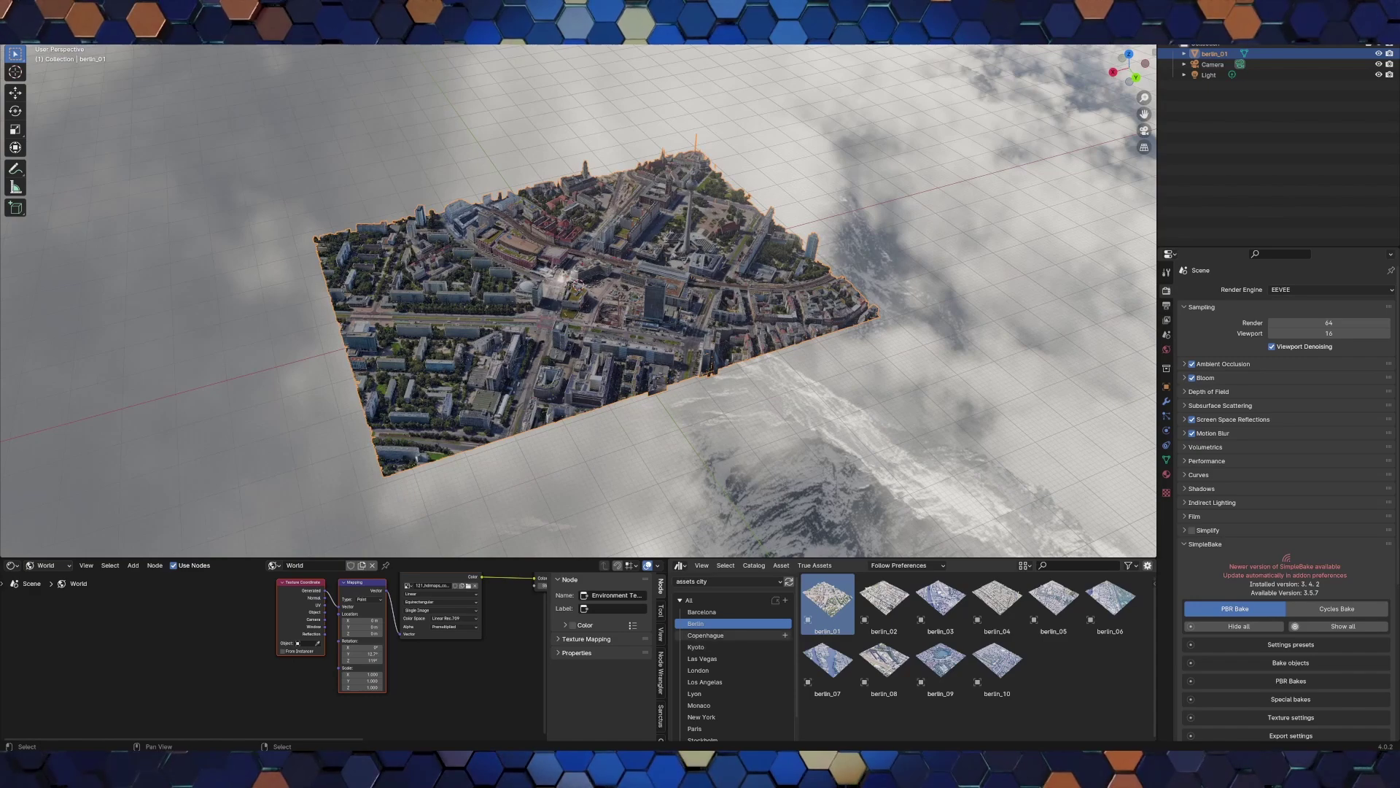
pyautogui.click(722, 647)
pyautogui.moveTo(828, 602); pyautogui.dragTo(911, 465)
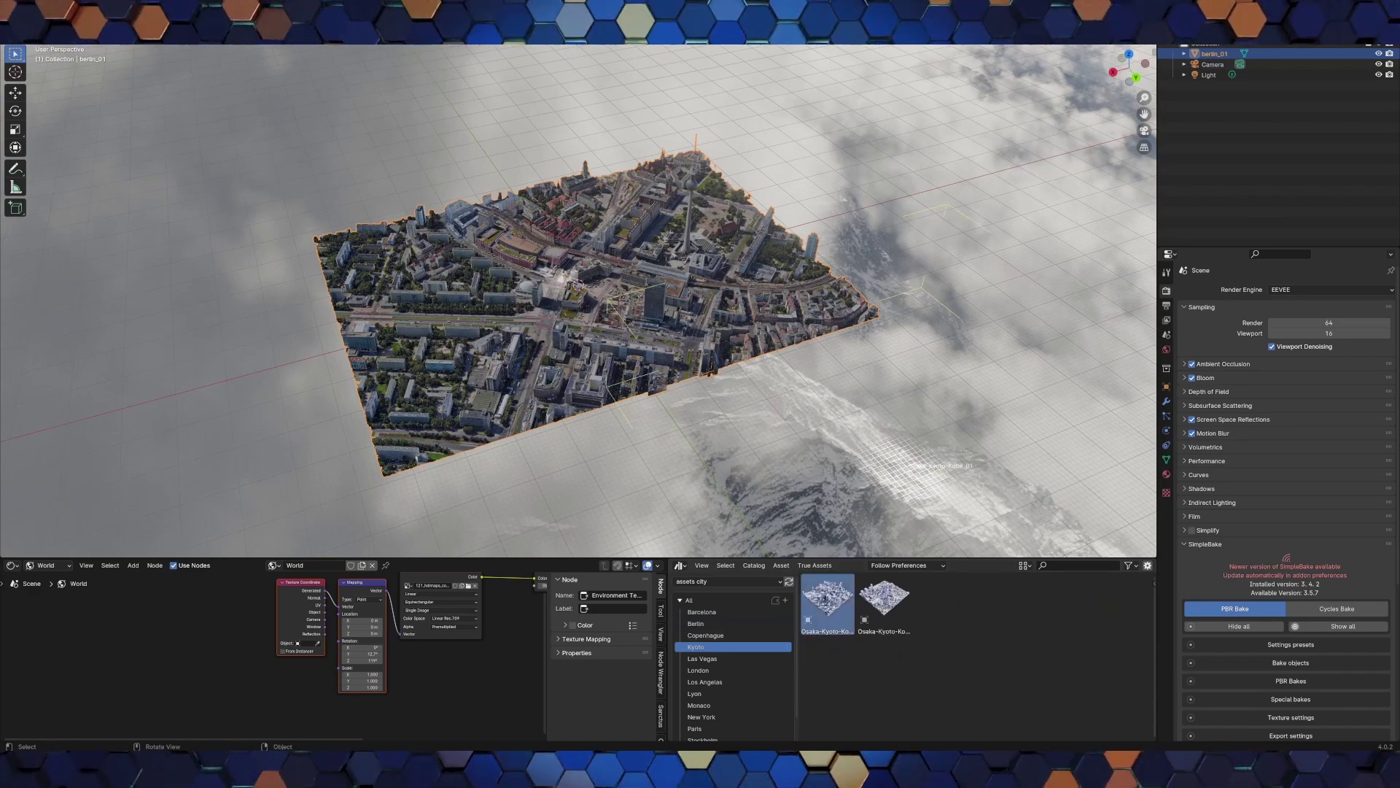
# Drop Osaka-Kyoto-Kobe_01 beside Berlin, set Shader Type back to Object, and pick up las_vegas_2.
pyautogui.moveTo(911, 465); pyautogui.dragTo(802, 467, button='middle')
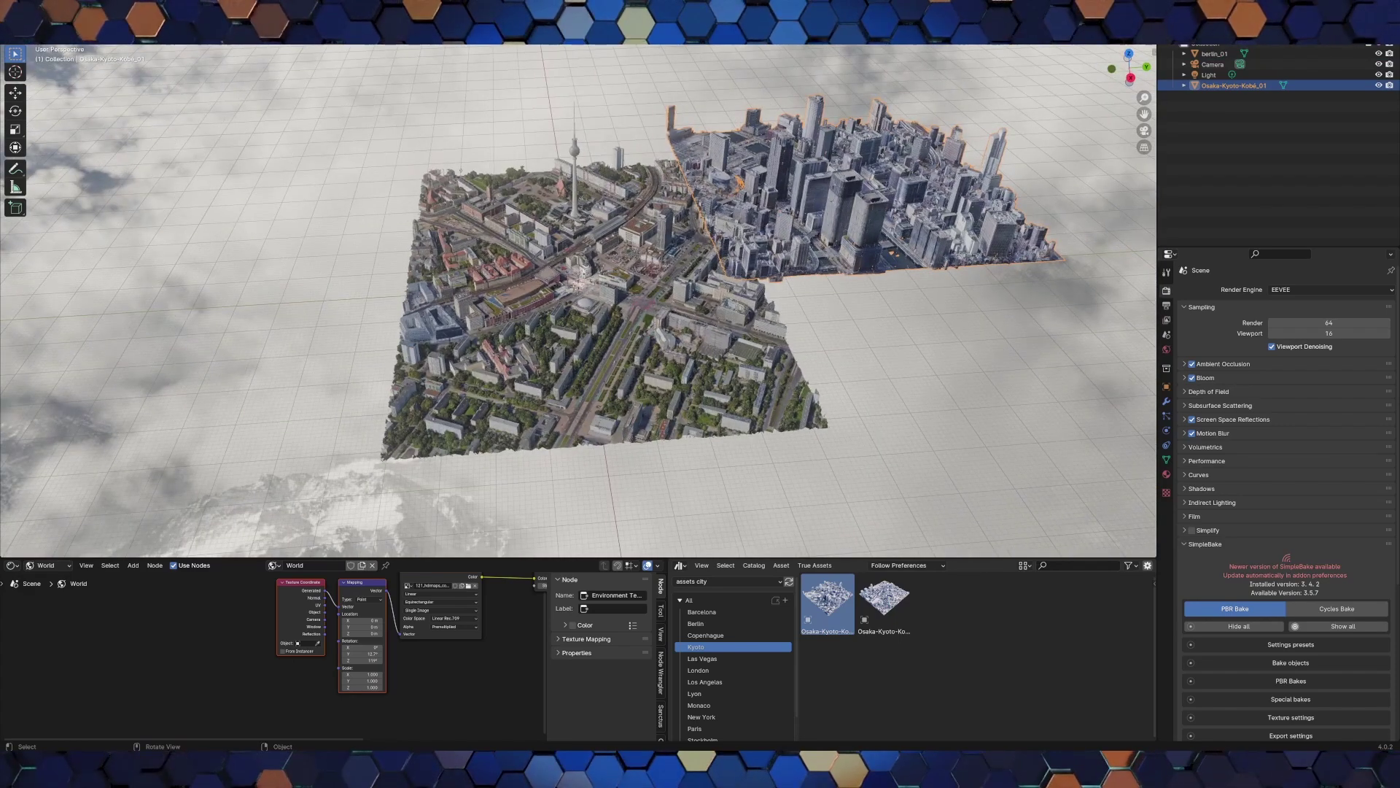
pyautogui.moveTo(584, 291); pyautogui.dragTo(511, 299, button='middle')
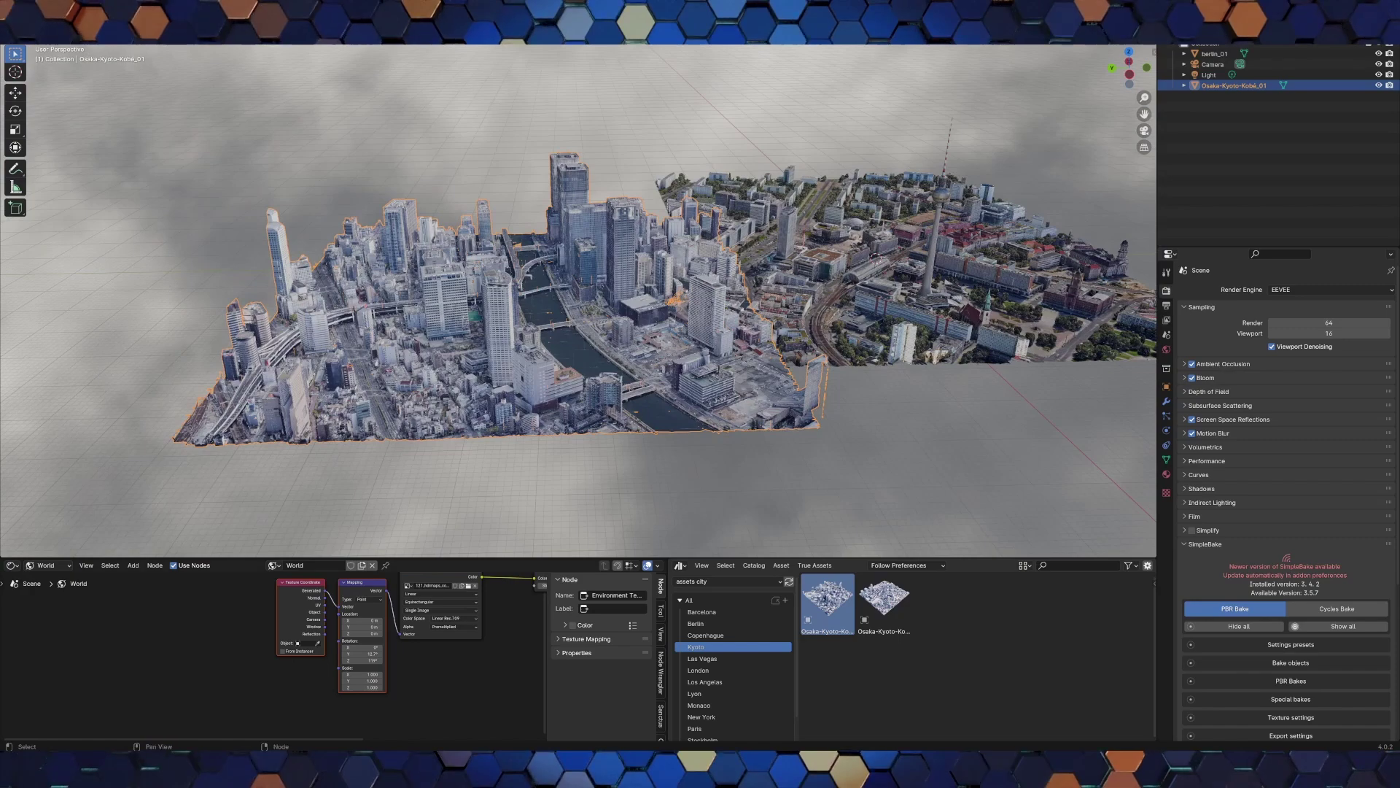
pyautogui.click(48, 565)
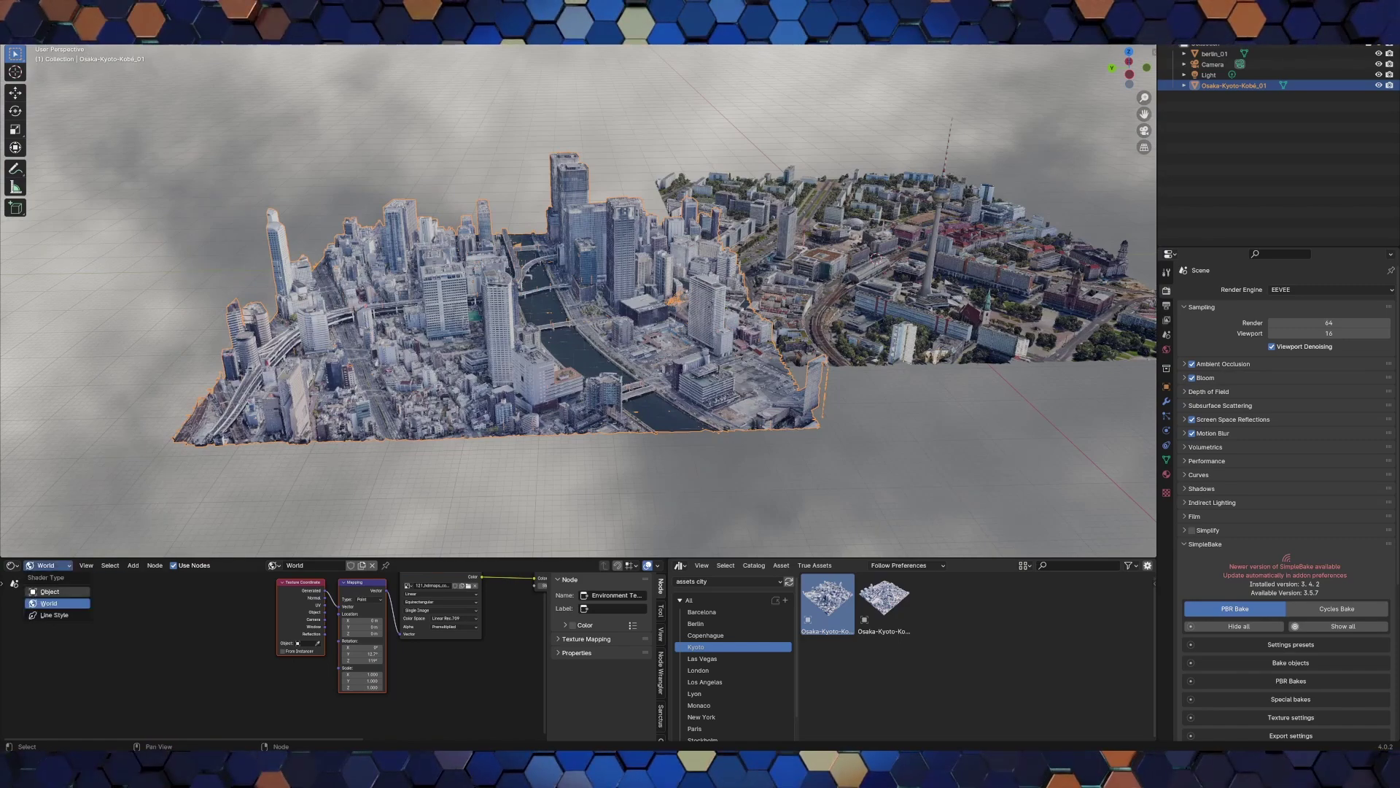
pyautogui.click(49, 591)
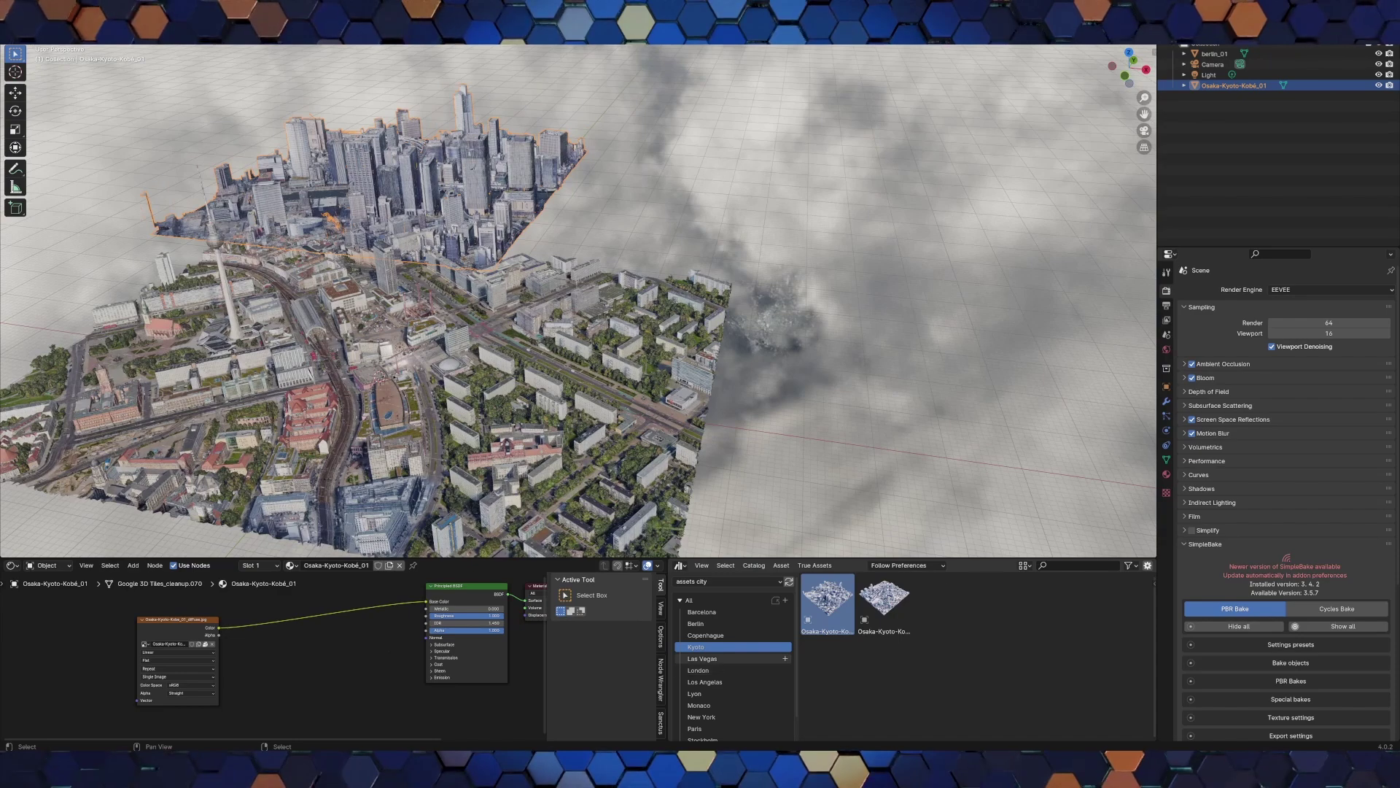
pyautogui.click(729, 657)
pyautogui.moveTo(883, 599); pyautogui.dragTo(660, 211)
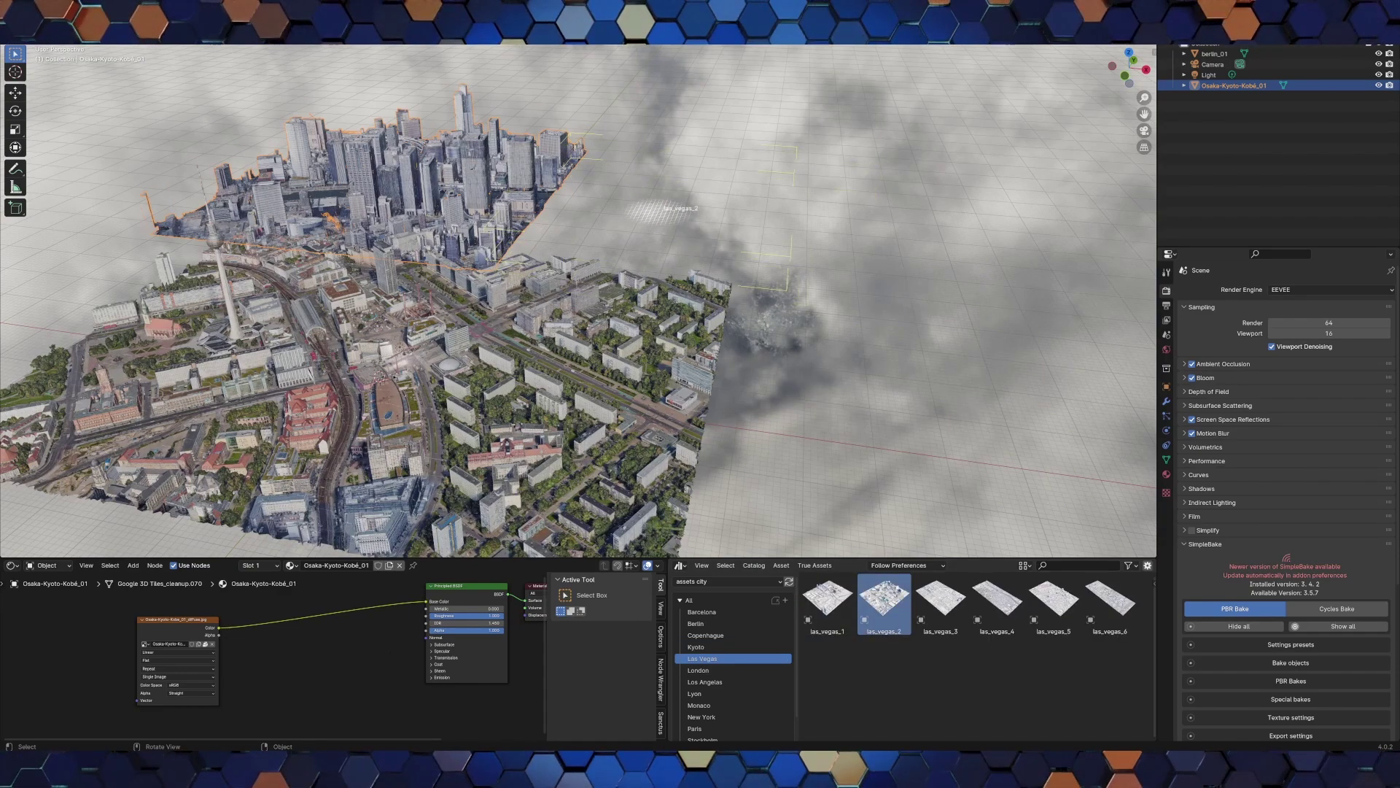
# Drop las_vegas_2, slide it left beside the other cities, and list the New York tiles.
pyautogui.moveTo(660, 212); pyautogui.dragTo(660, 212)
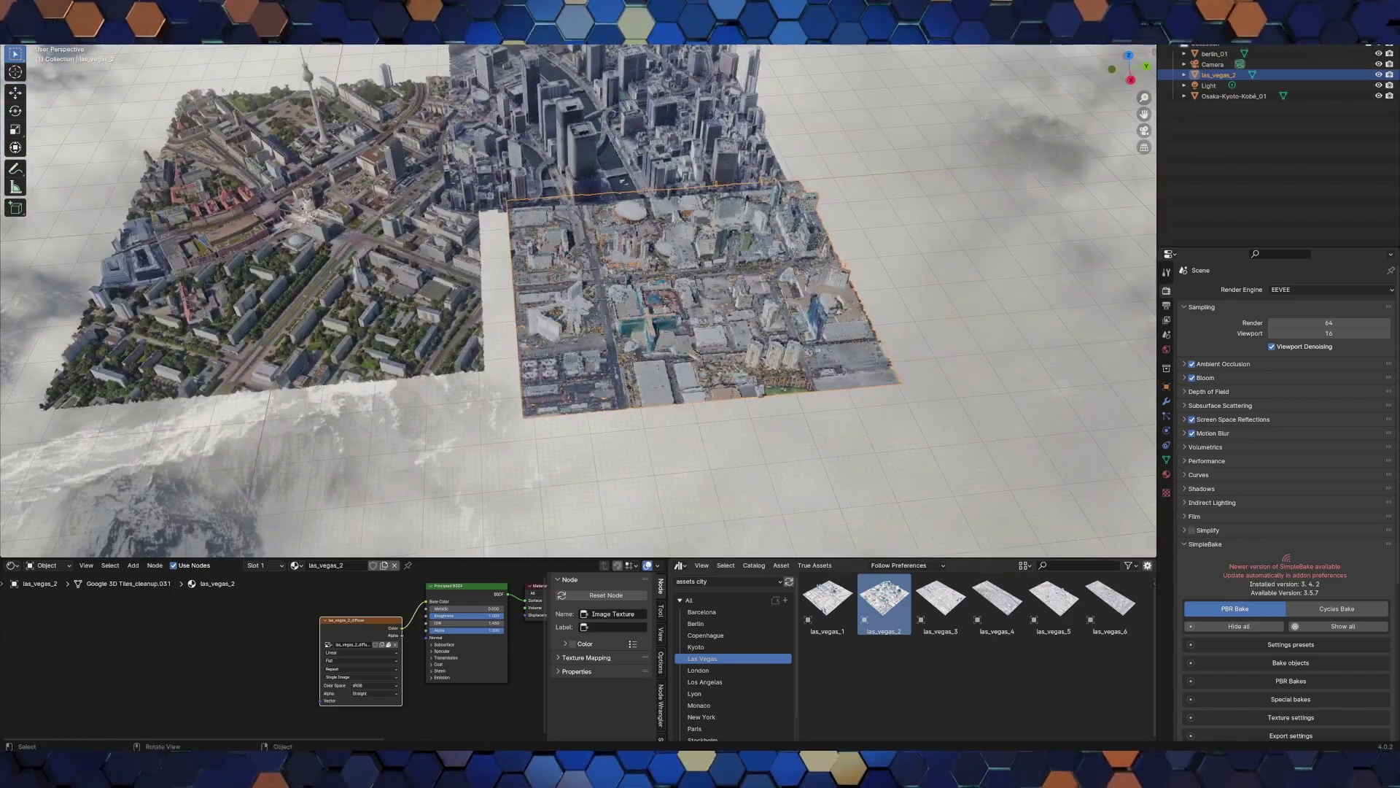
pyautogui.press('g')
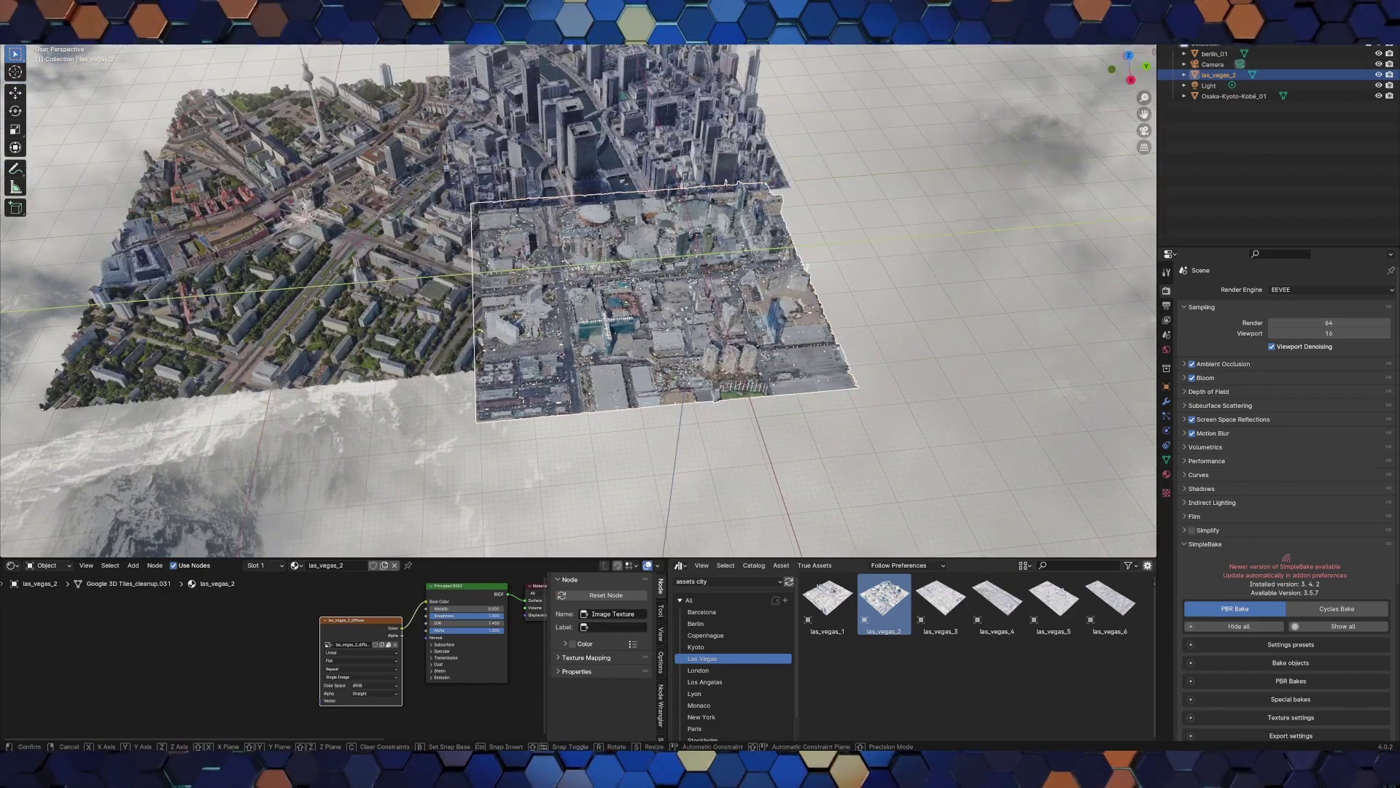
pyautogui.press('Return')
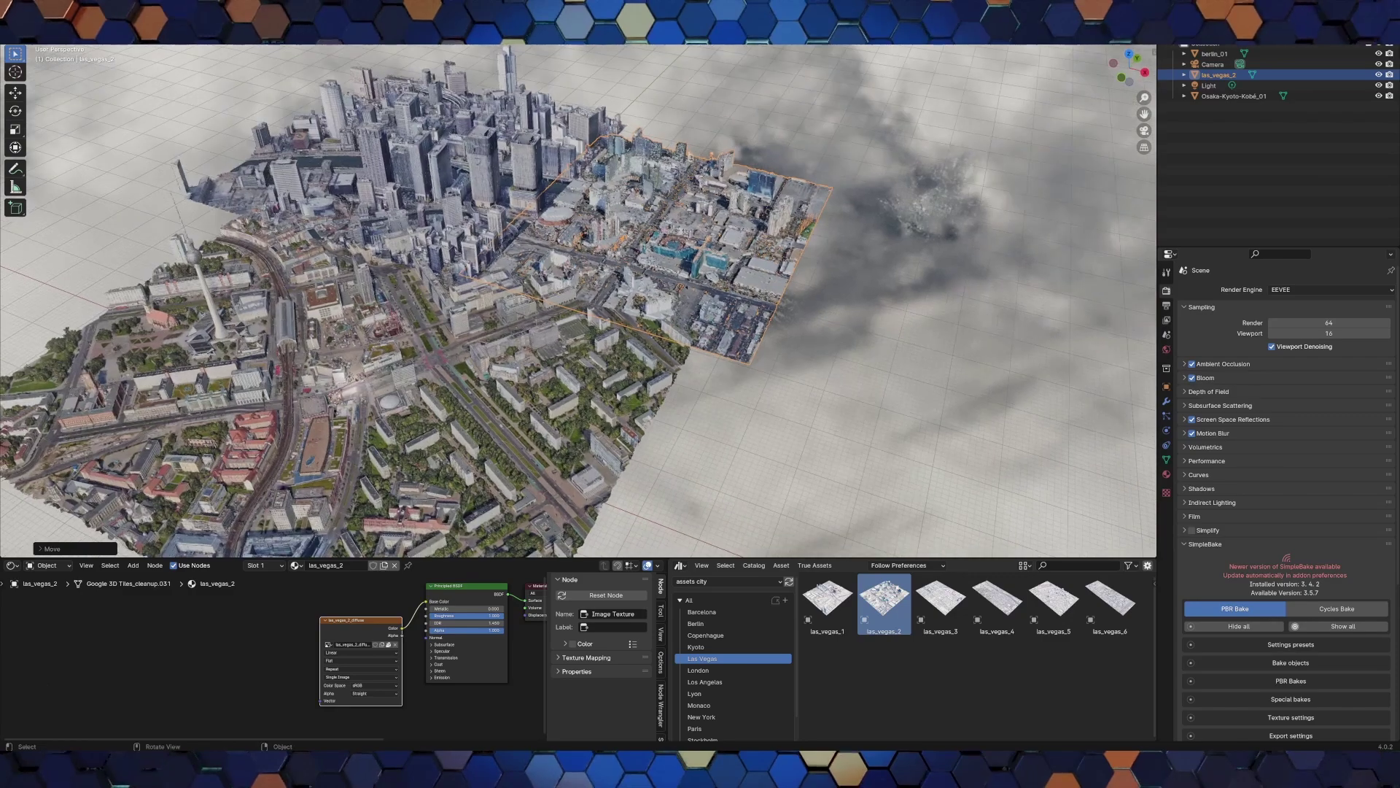
pyautogui.moveTo(576, 299); pyautogui.dragTo(438, 306, button='middle')
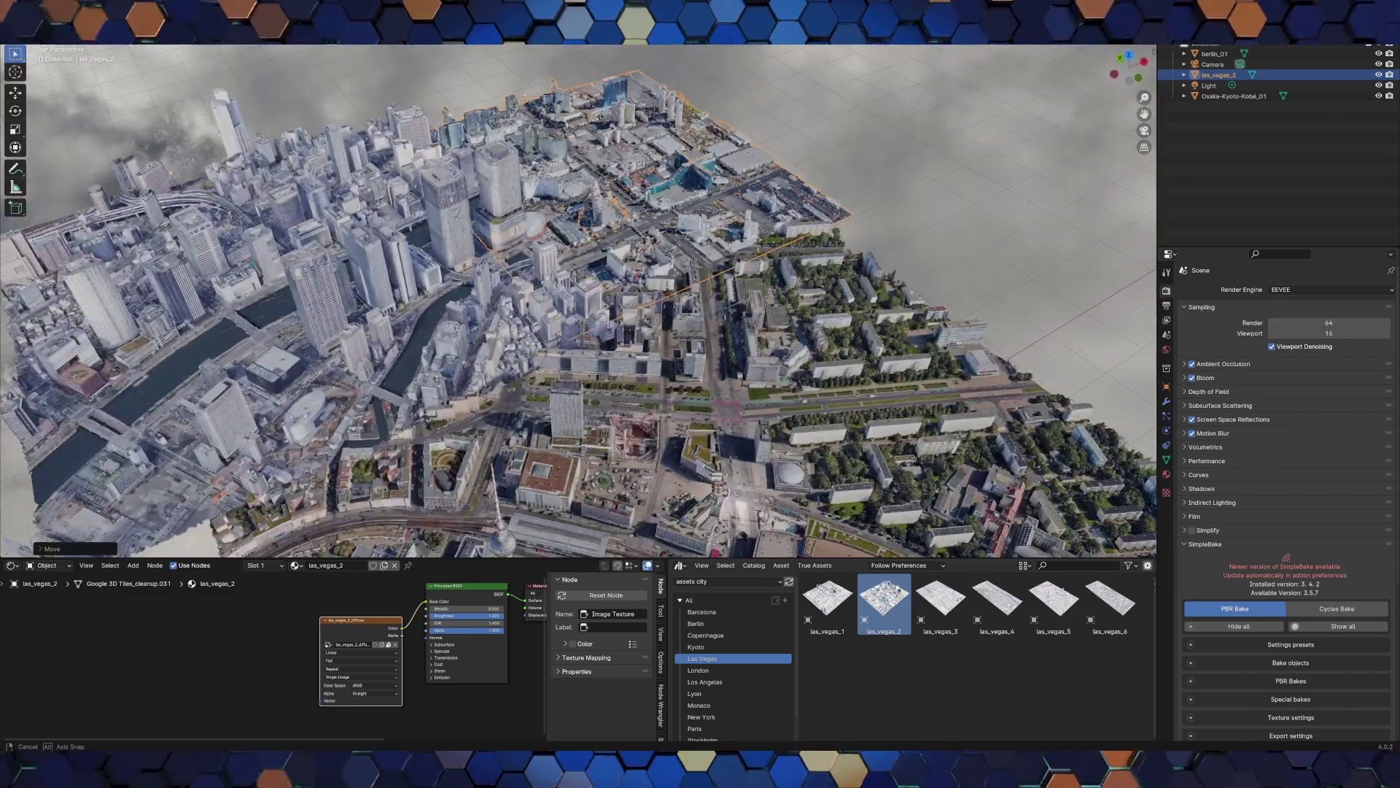
pyautogui.moveTo(576, 299); pyautogui.dragTo(510, 183, button='middle')
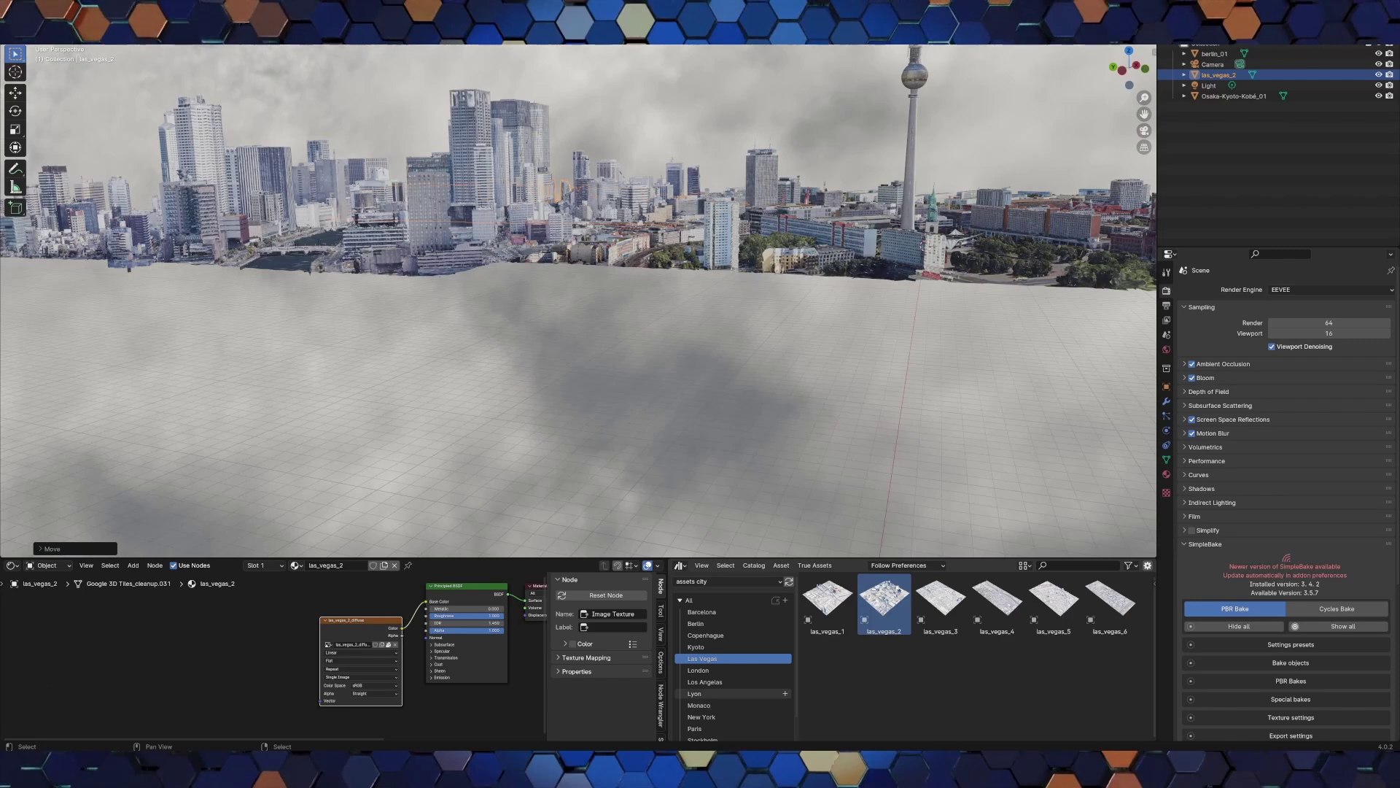
pyautogui.click(722, 693)
pyautogui.click(701, 716)
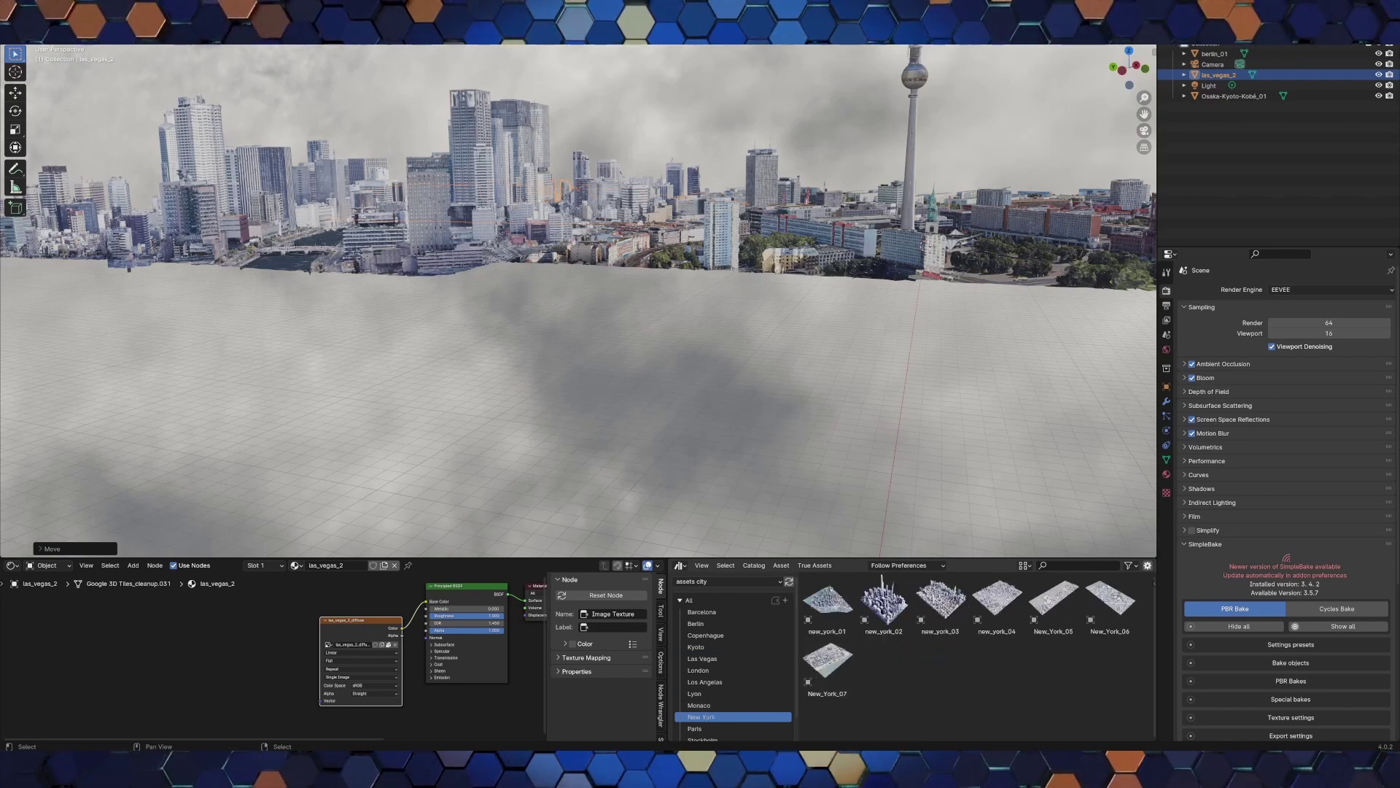
# Add the new_york_02 and new_york_03 tiles to the scene.
pyautogui.moveTo(884, 602)
pyautogui.mouseDown()
pyautogui.moveTo(733, 367)
pyautogui.moveTo(597, 308)
pyautogui.mouseUp()
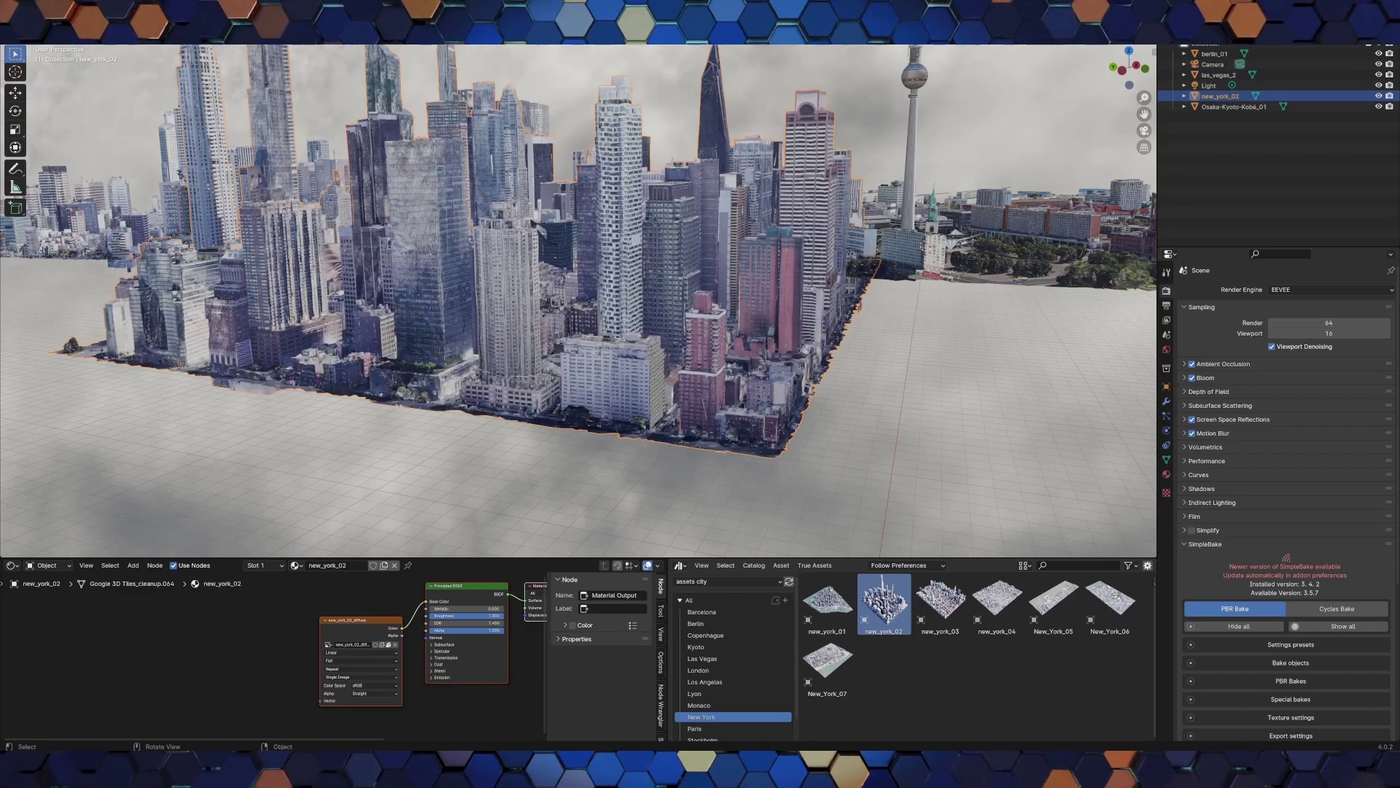
pyautogui.moveTo(598, 308); pyautogui.dragTo(703, 191, button='middle')
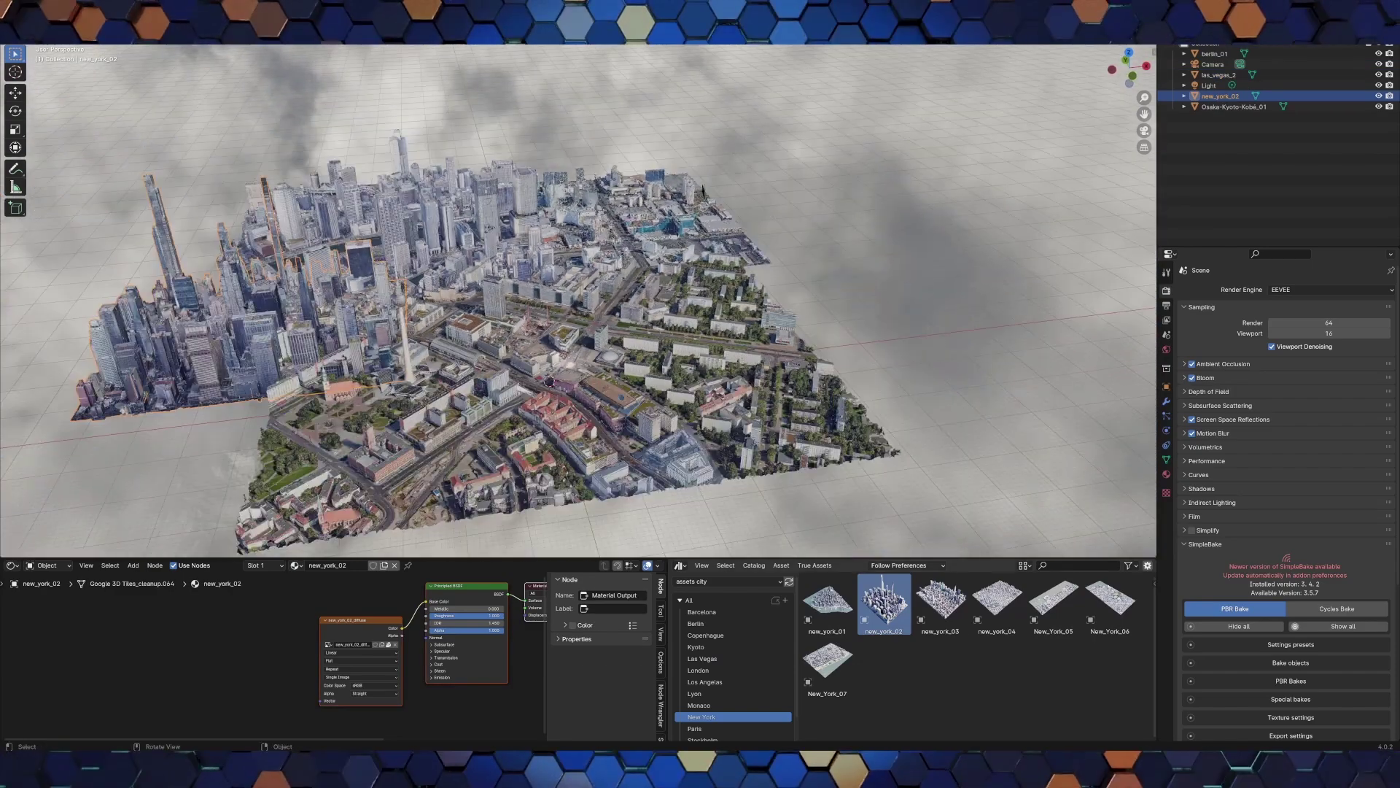
pyautogui.click(940, 602)
pyautogui.moveTo(941, 602)
pyautogui.mouseDown()
pyautogui.moveTo(212, 452)
pyautogui.moveTo(138, 481)
pyautogui.moveTo(161, 478)
pyautogui.mouseUp()
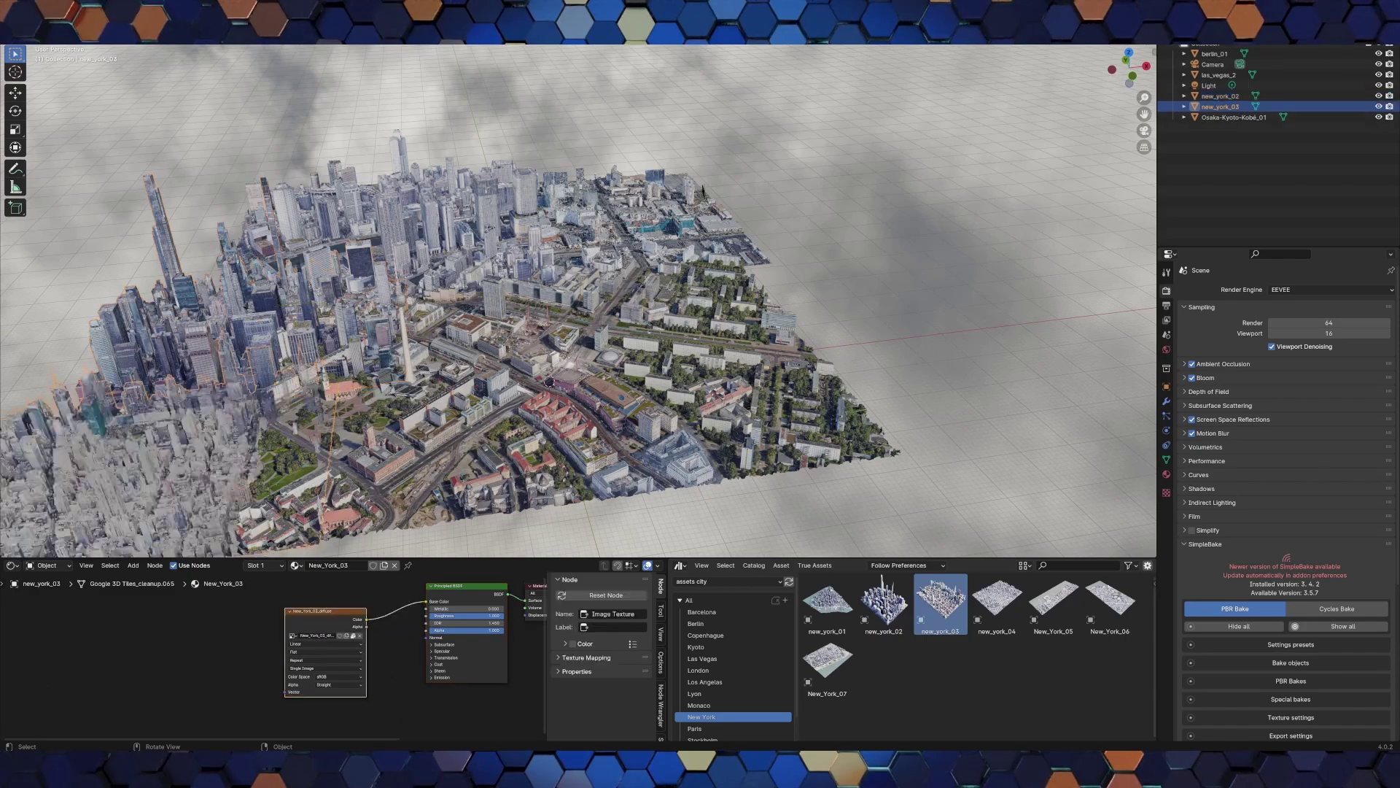
# From top view, move new_york_03 along Y and X against its neighbouring tile.
pyautogui.moveTo(702, 191); pyautogui.dragTo(806, 233, button='middle')
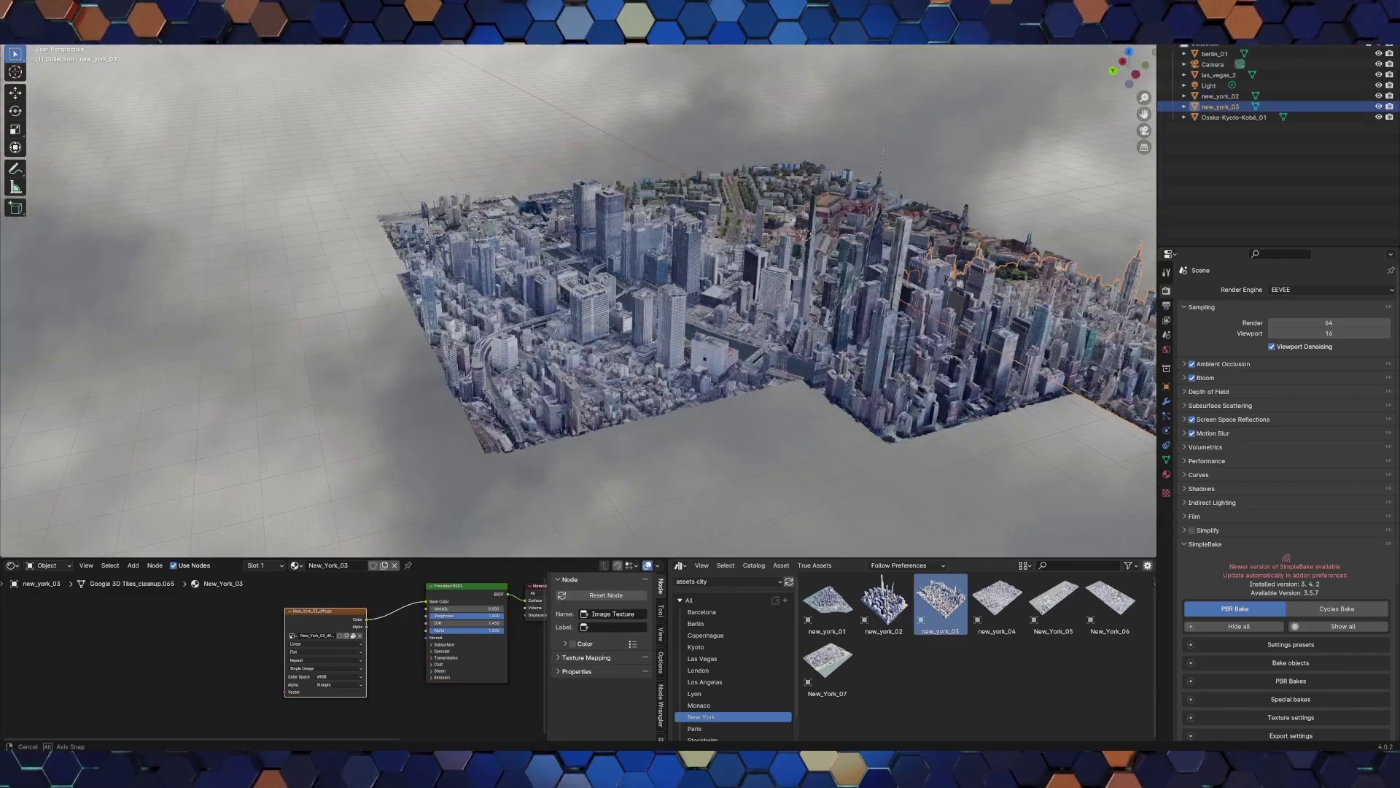
pyautogui.press('KP_7')
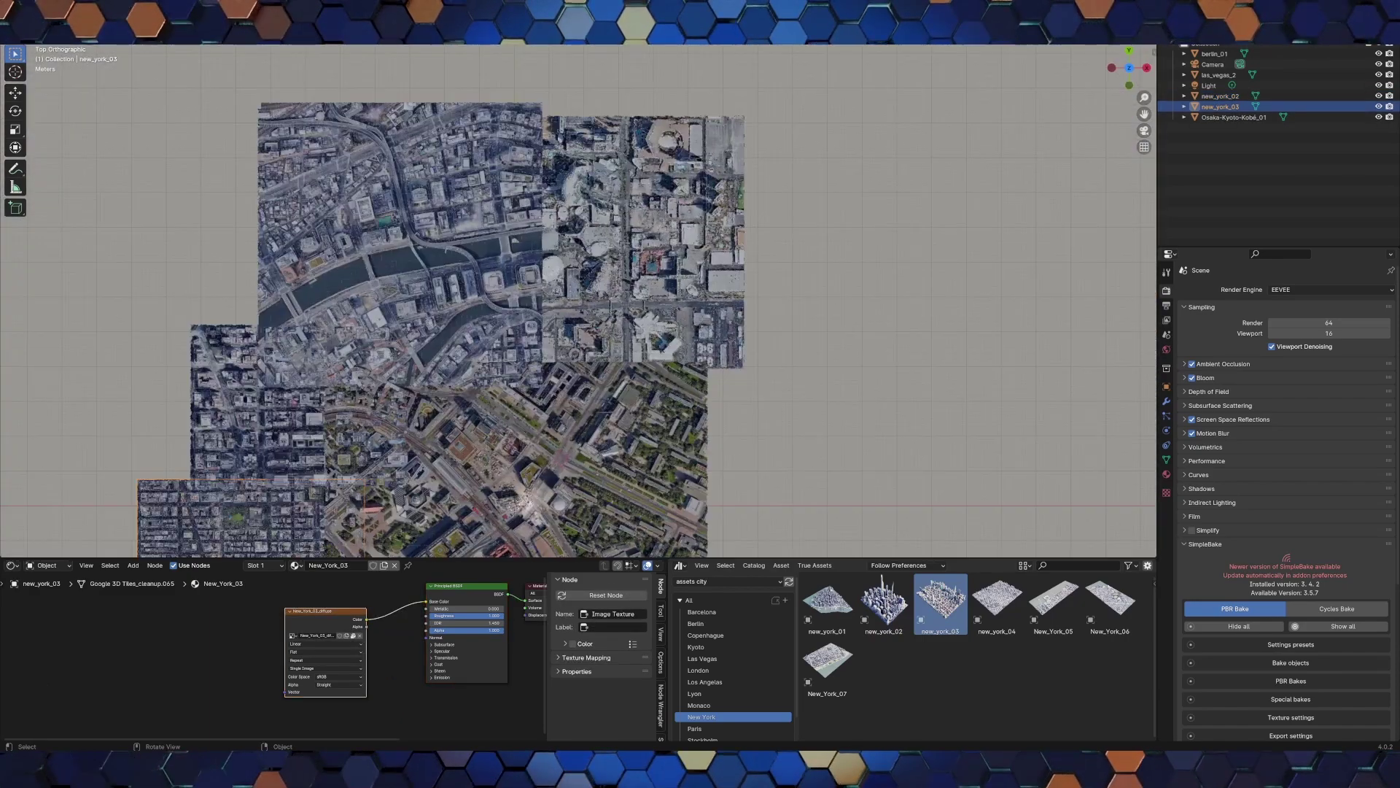
pyautogui.press('g')
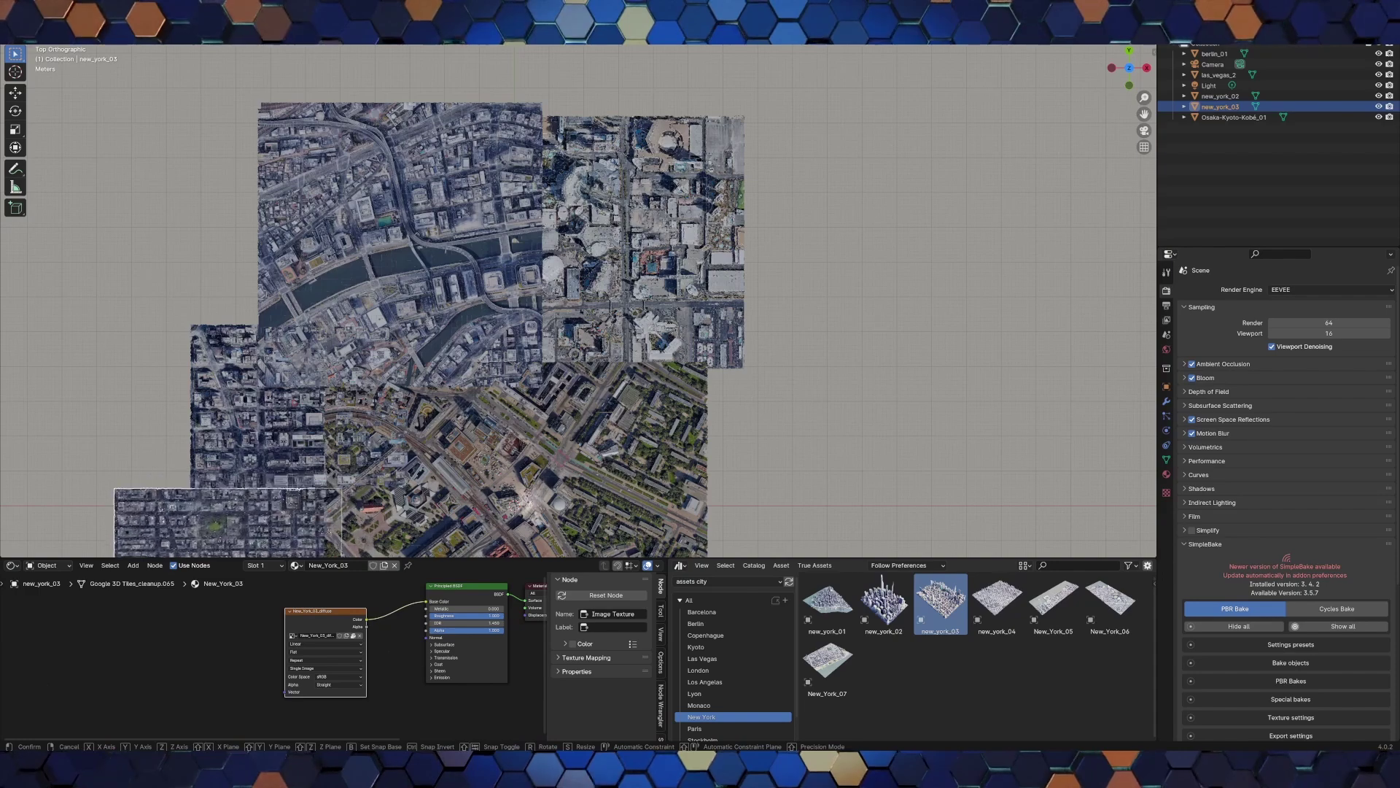
pyautogui.press('Return')
pyautogui.moveTo(583, 292)
pyautogui.mouseDown(button='middle')
pyautogui.moveTo(627, 266)
pyautogui.moveTo(605, 262)
pyautogui.mouseUp(button='middle')
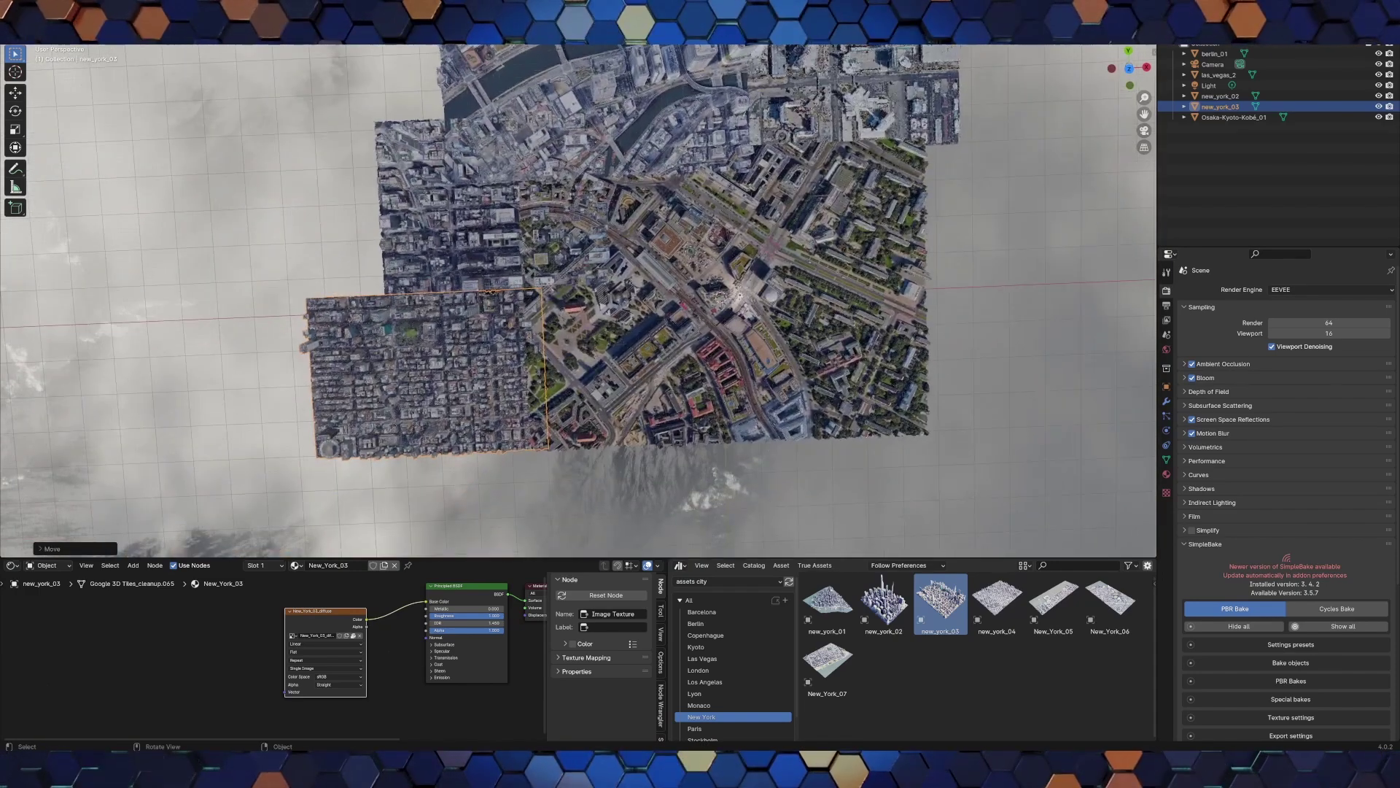
pyautogui.press('g')
pyautogui.press('y')
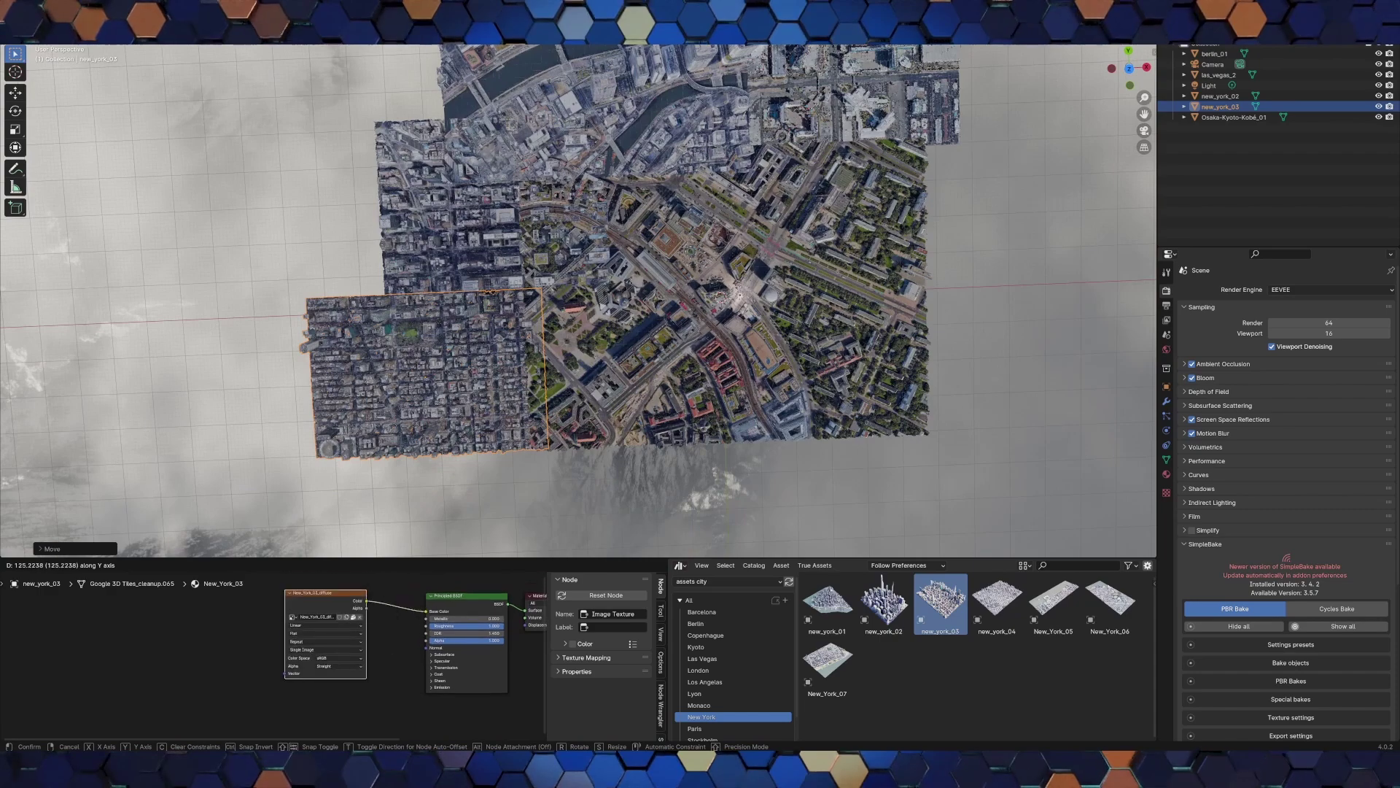
pyautogui.press('Return')
pyautogui.press('g')
pyautogui.press('x')
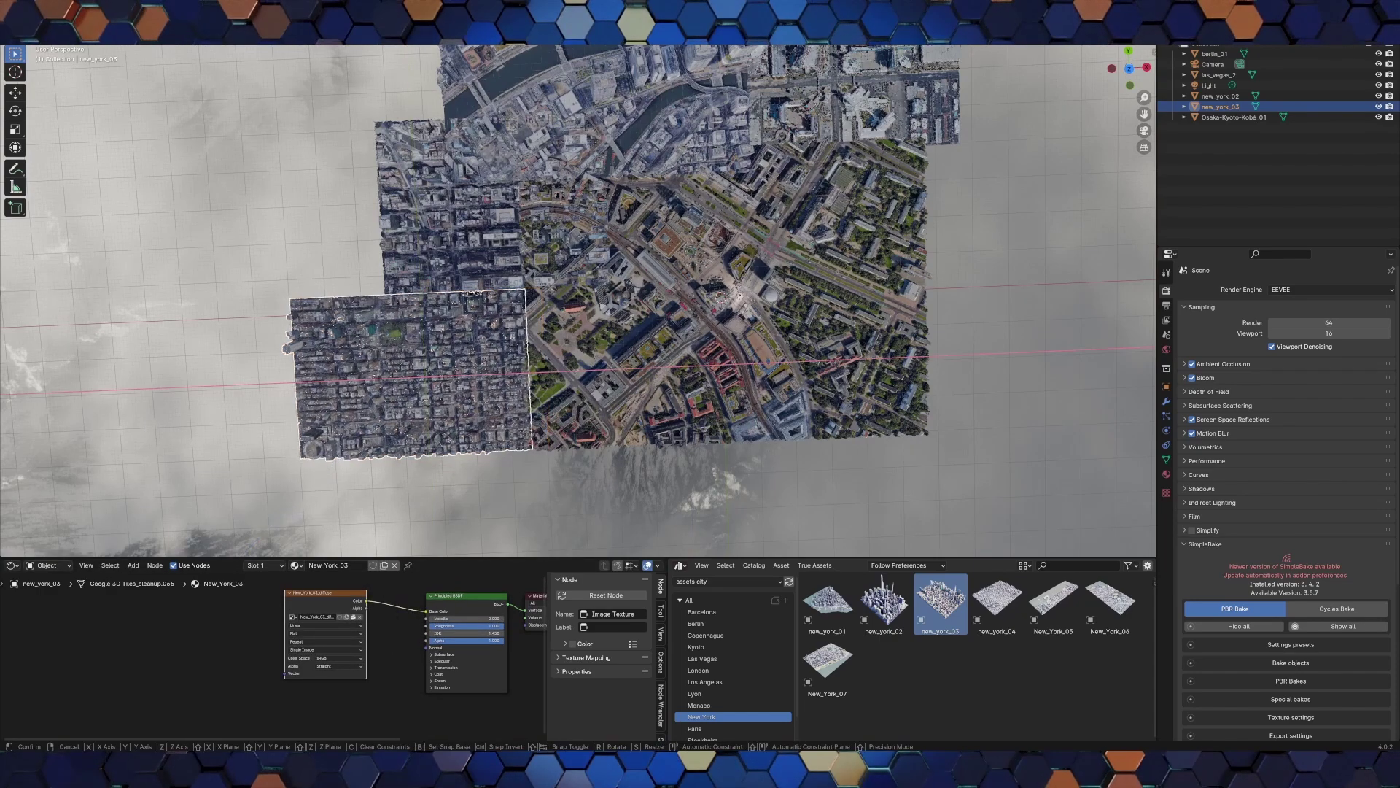
pyautogui.press('Return')
# Adjust new_york_03's height with a Z-constrained move.
pyautogui.moveTo(583, 328); pyautogui.dragTo(555, 219, button='middle')
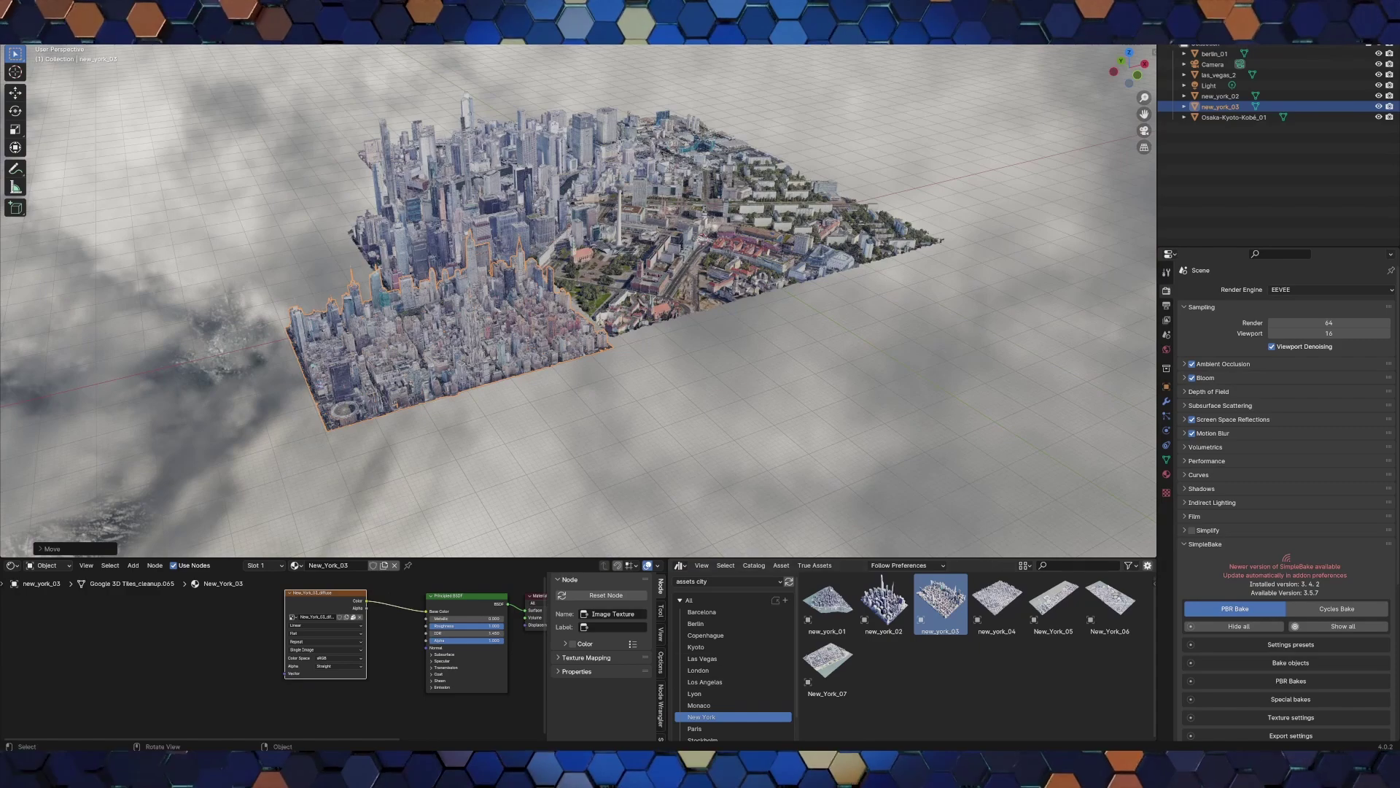
pyautogui.moveTo(583, 291); pyautogui.dragTo(554, 277, button='middle')
pyautogui.press('g')
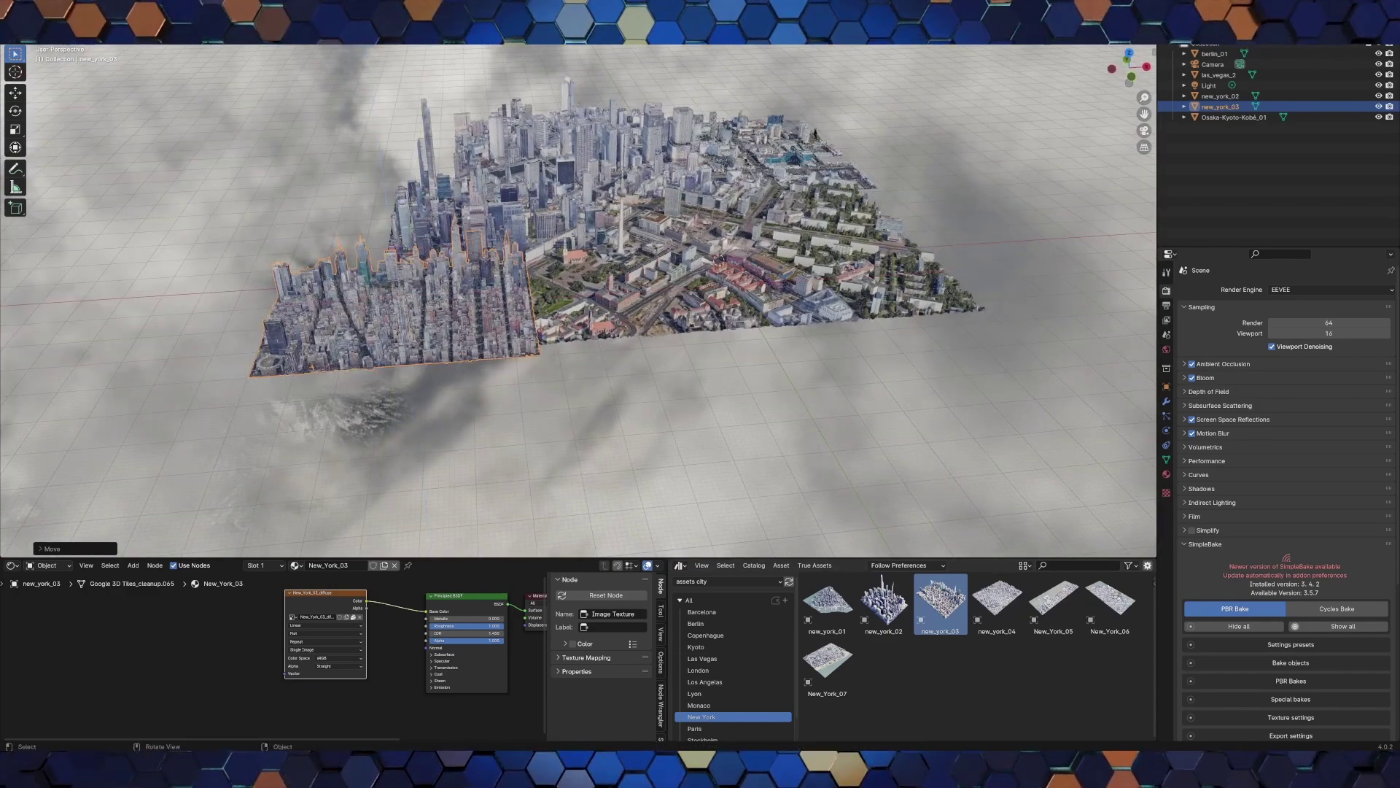
pyautogui.press('z')
pyautogui.press('Return')
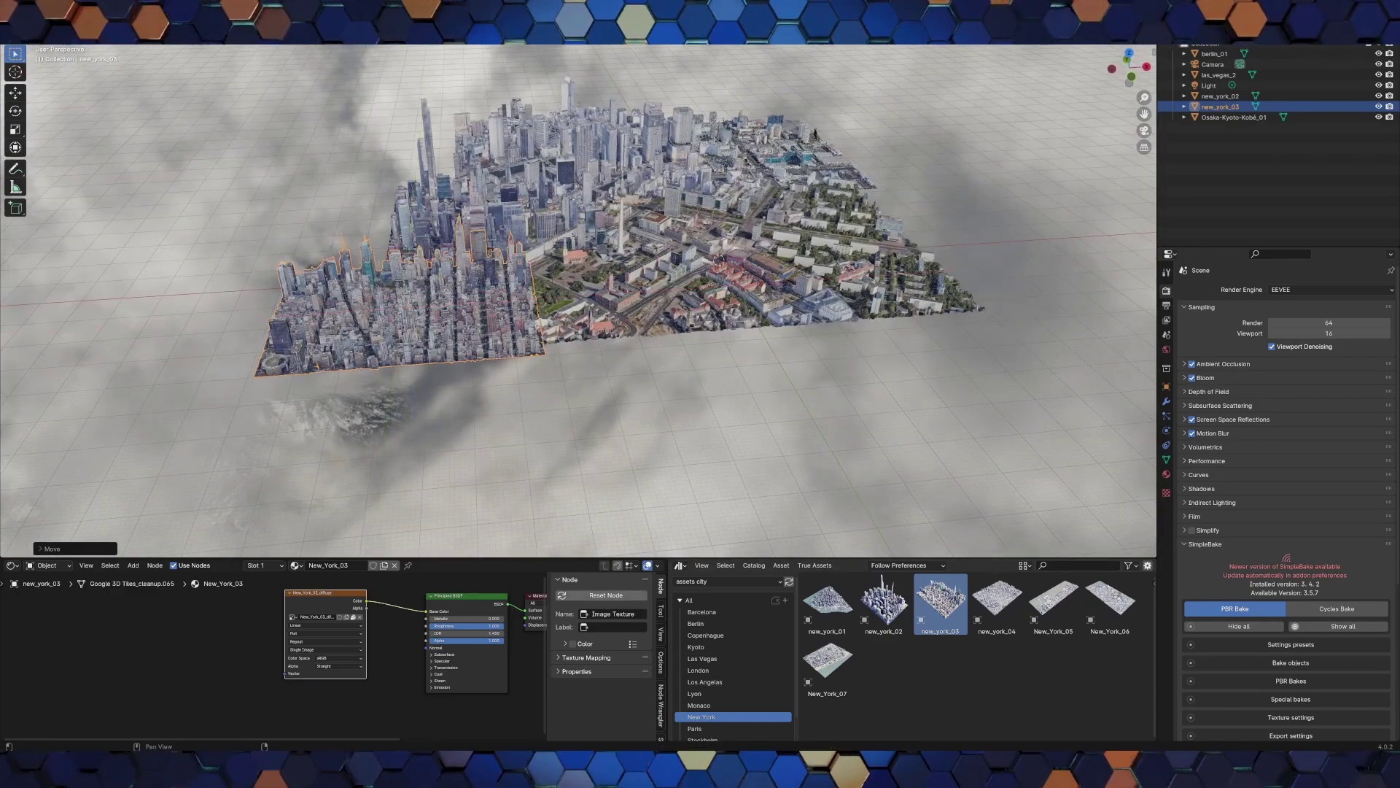
# Add the paris_03 and Monaco_02 tiles from the Paris and Monaco catalogs.
pyautogui.scroll(-2, 733, 656)
pyautogui.click(700, 706)
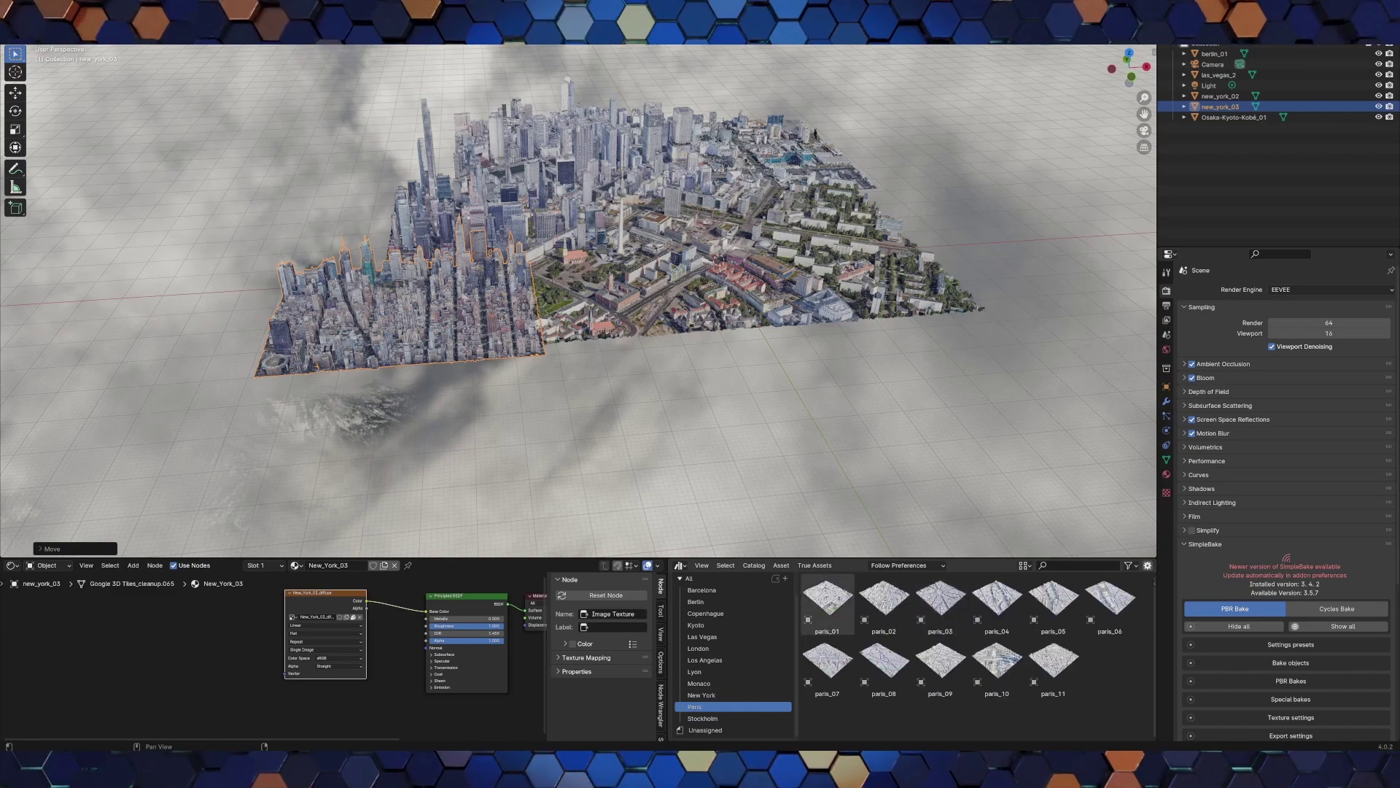
pyautogui.keyDown('ctrl'); pyautogui.scroll(3, 969, 634); pyautogui.keyUp('ctrl')
pyautogui.moveTo(1076, 627); pyautogui.dragTo(379, 445)
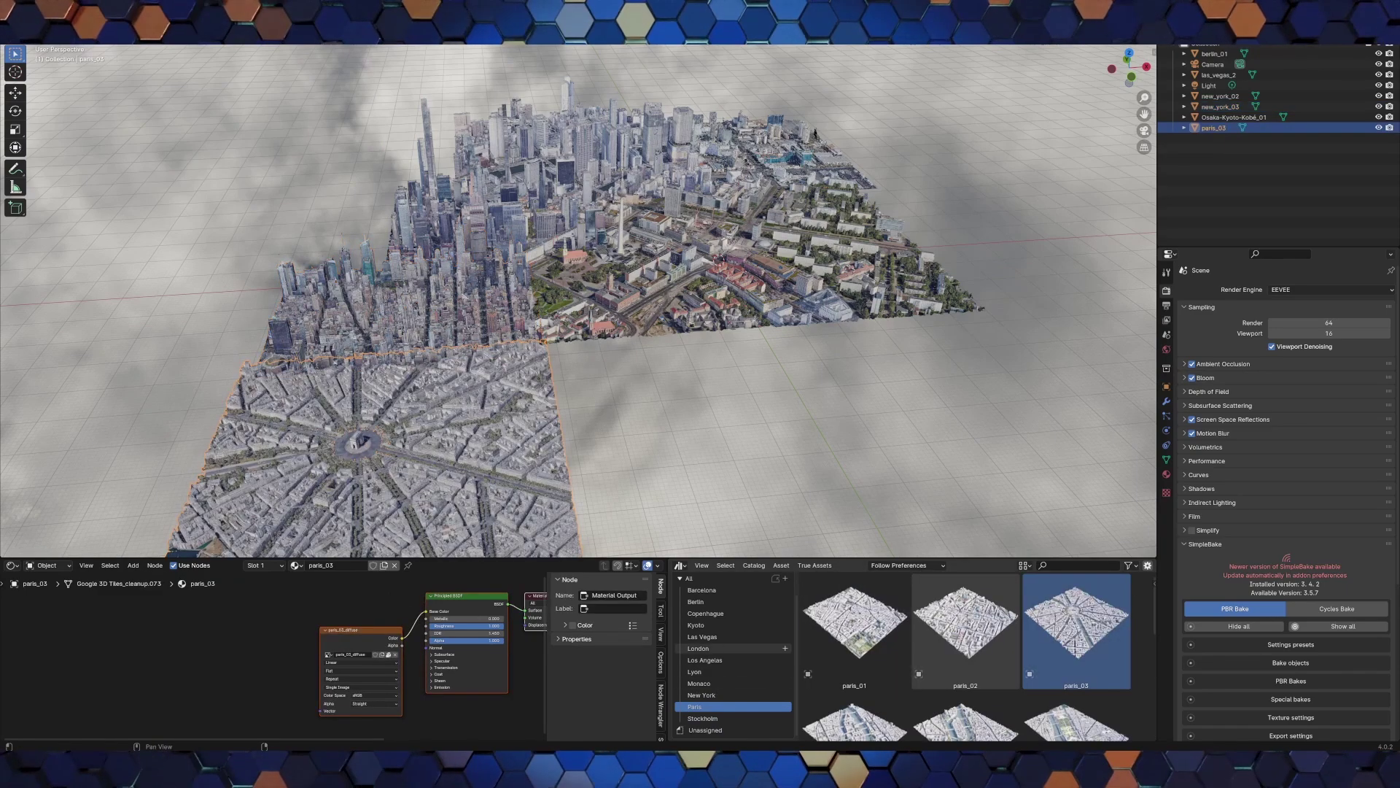
pyautogui.click(699, 683)
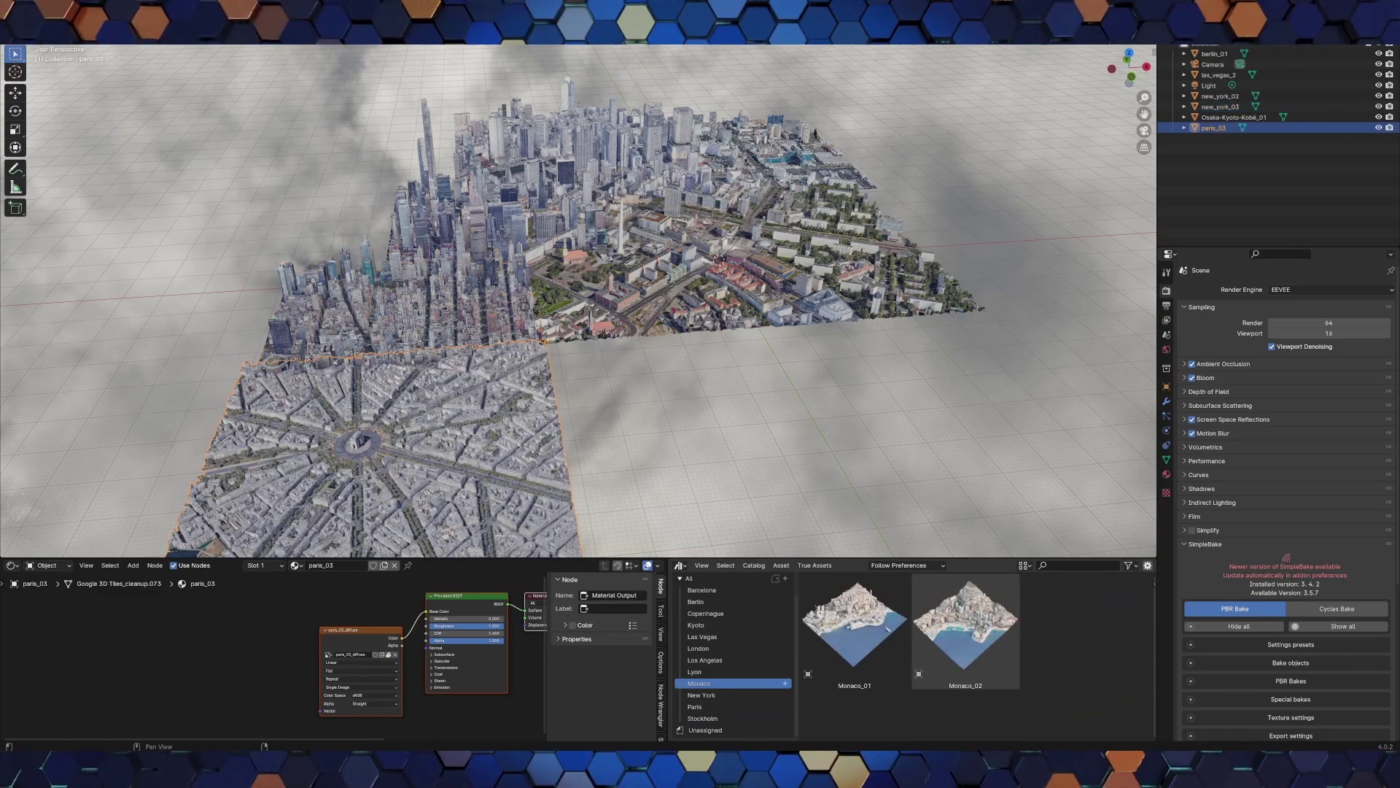
pyautogui.moveTo(965, 627); pyautogui.dragTo(758, 439)
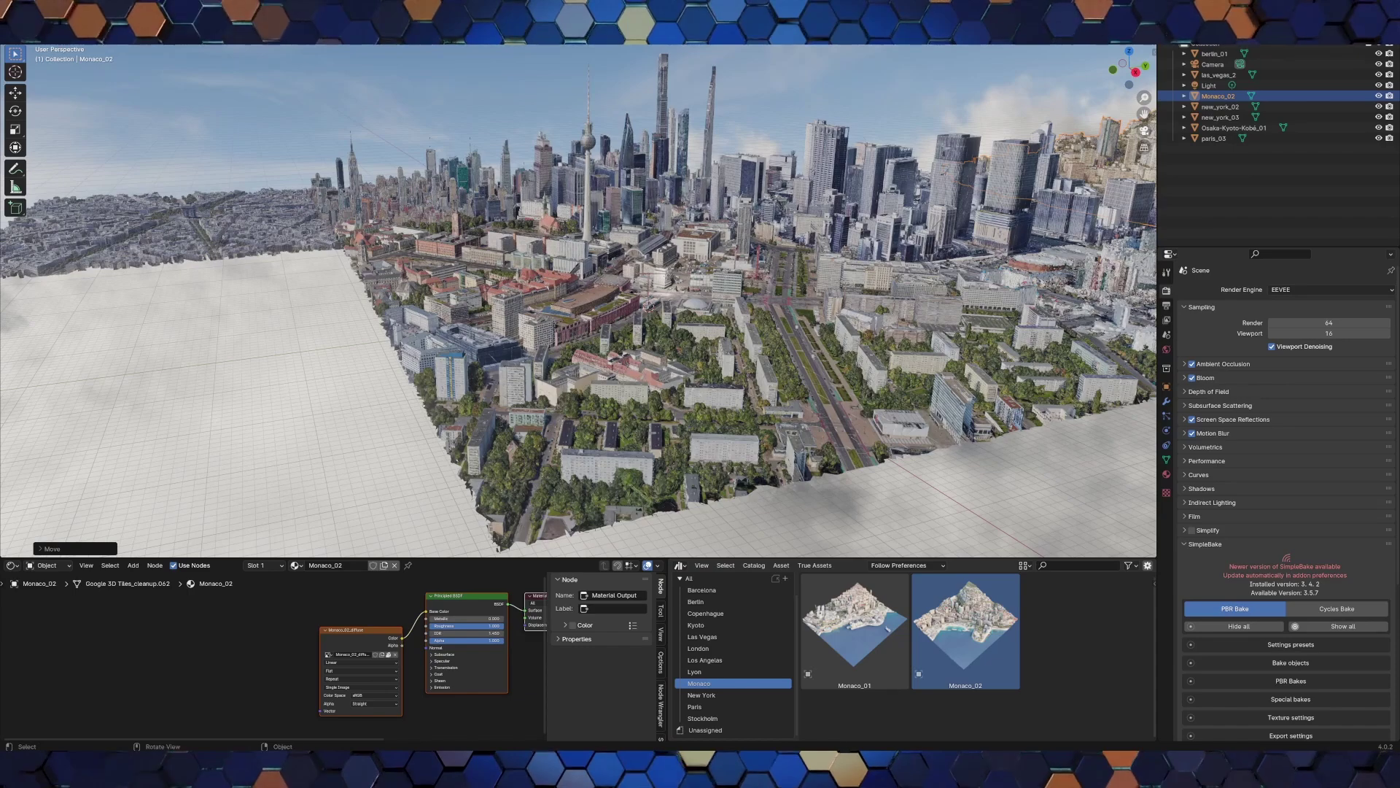
# Pan to the Monaco tile, then view through the scene camera with Numpad 0.
pyautogui.moveTo(1144, 114)
pyautogui.mouseDown()
pyautogui.moveTo(779, 146)
pyautogui.moveTo(657, 175)
pyautogui.mouseUp()
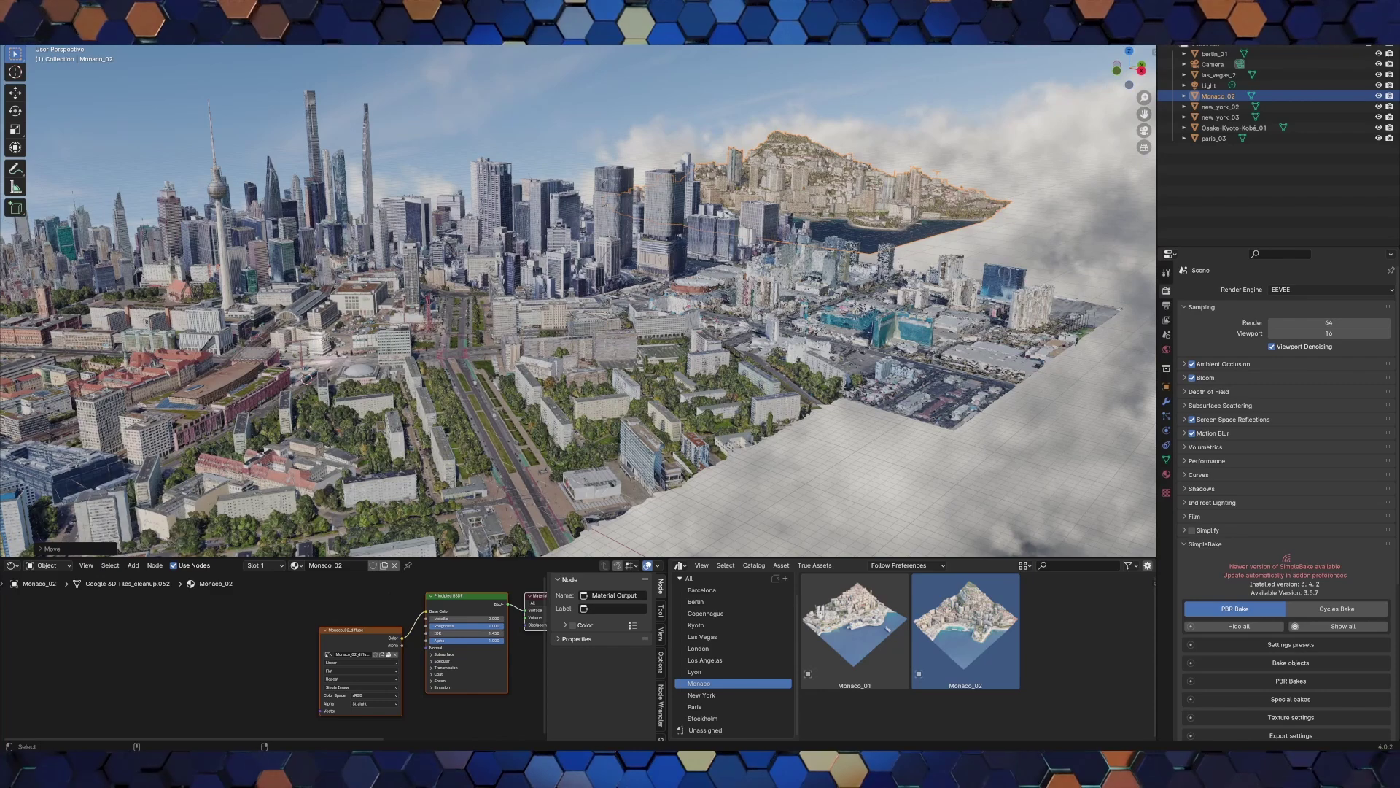
pyautogui.press('KP_0')
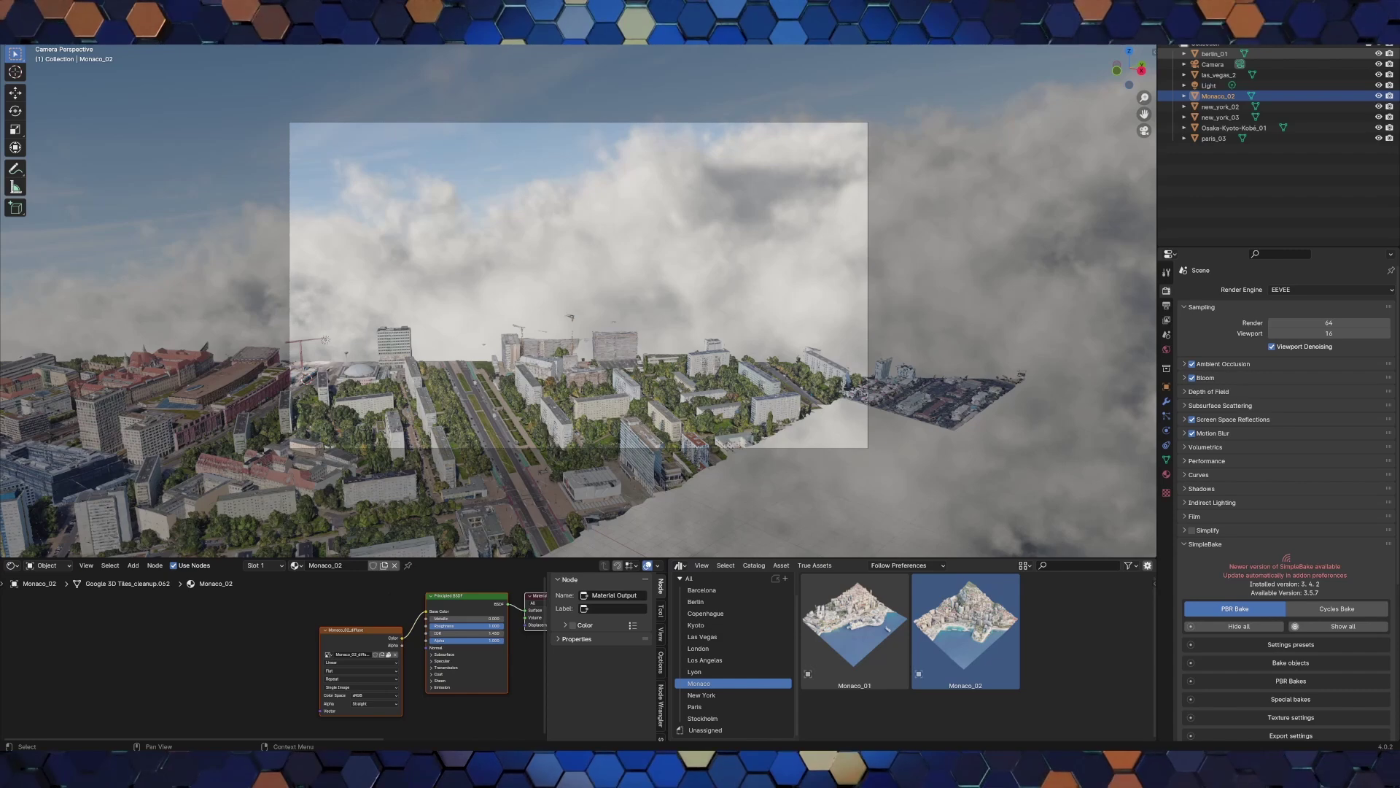
pyautogui.click(1214, 53)
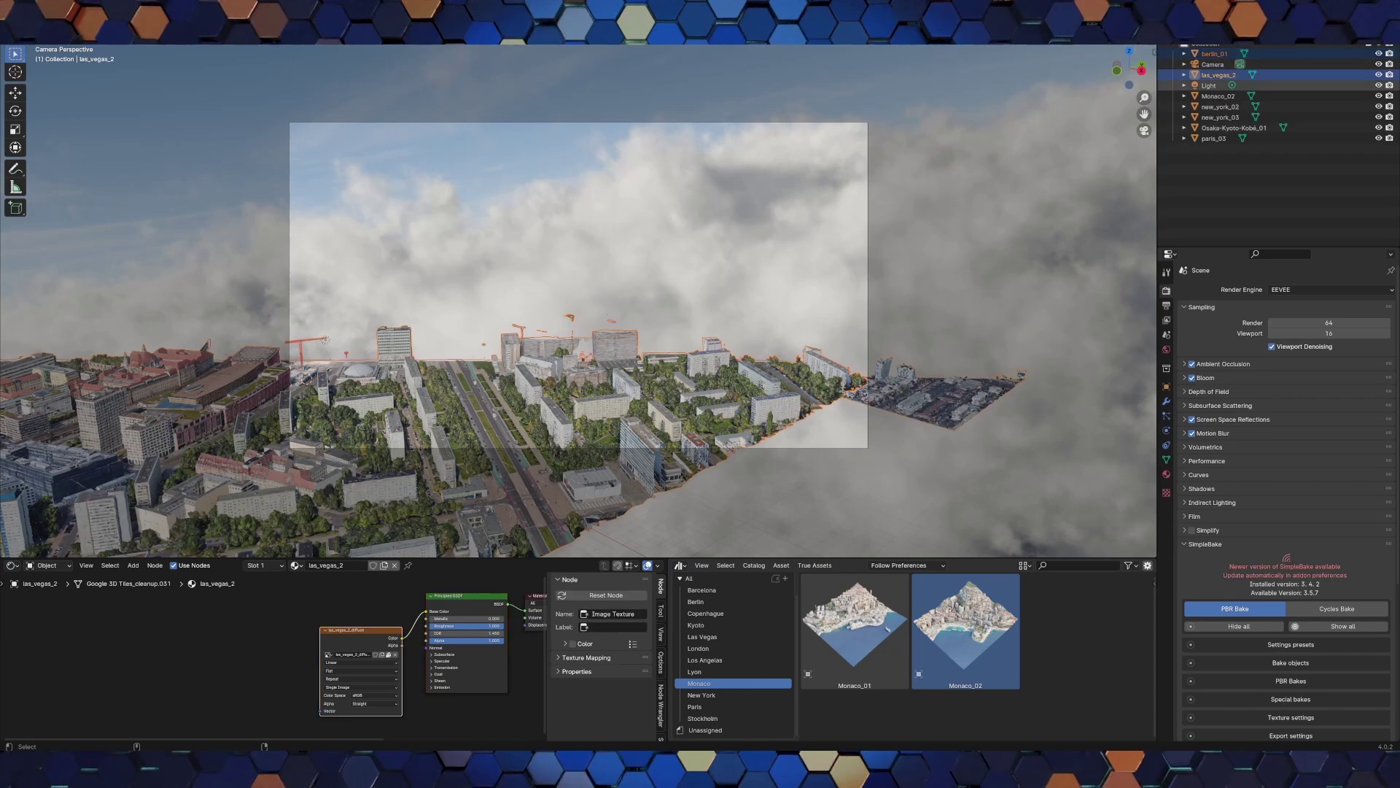
# Rearrange Monaco_02, new_york_03 and paris_03 in the Outliner and create a new collection.
pyautogui.click(1218, 95)
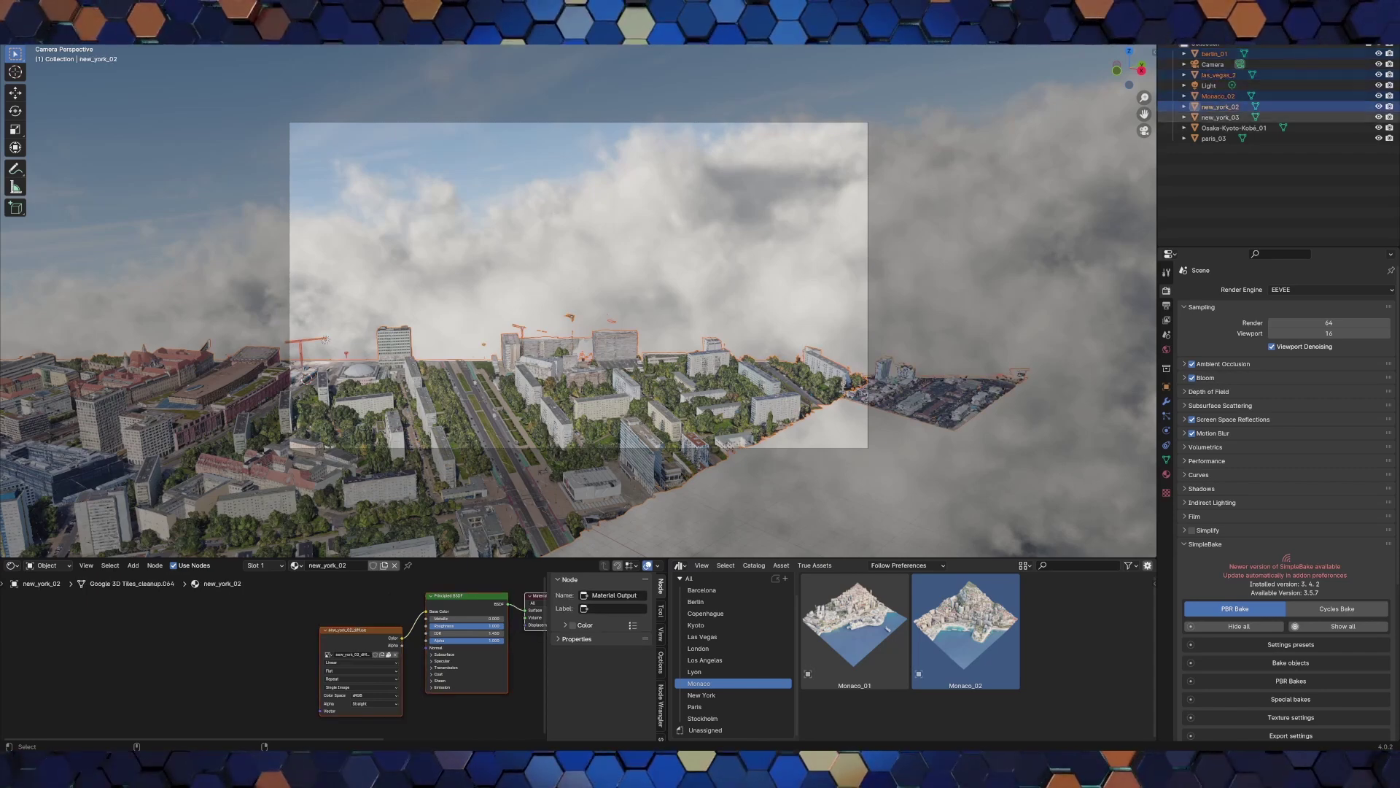
pyautogui.click(1220, 116)
pyautogui.keyDown('ctrl'); pyautogui.click(1233, 128); pyautogui.keyUp('ctrl')
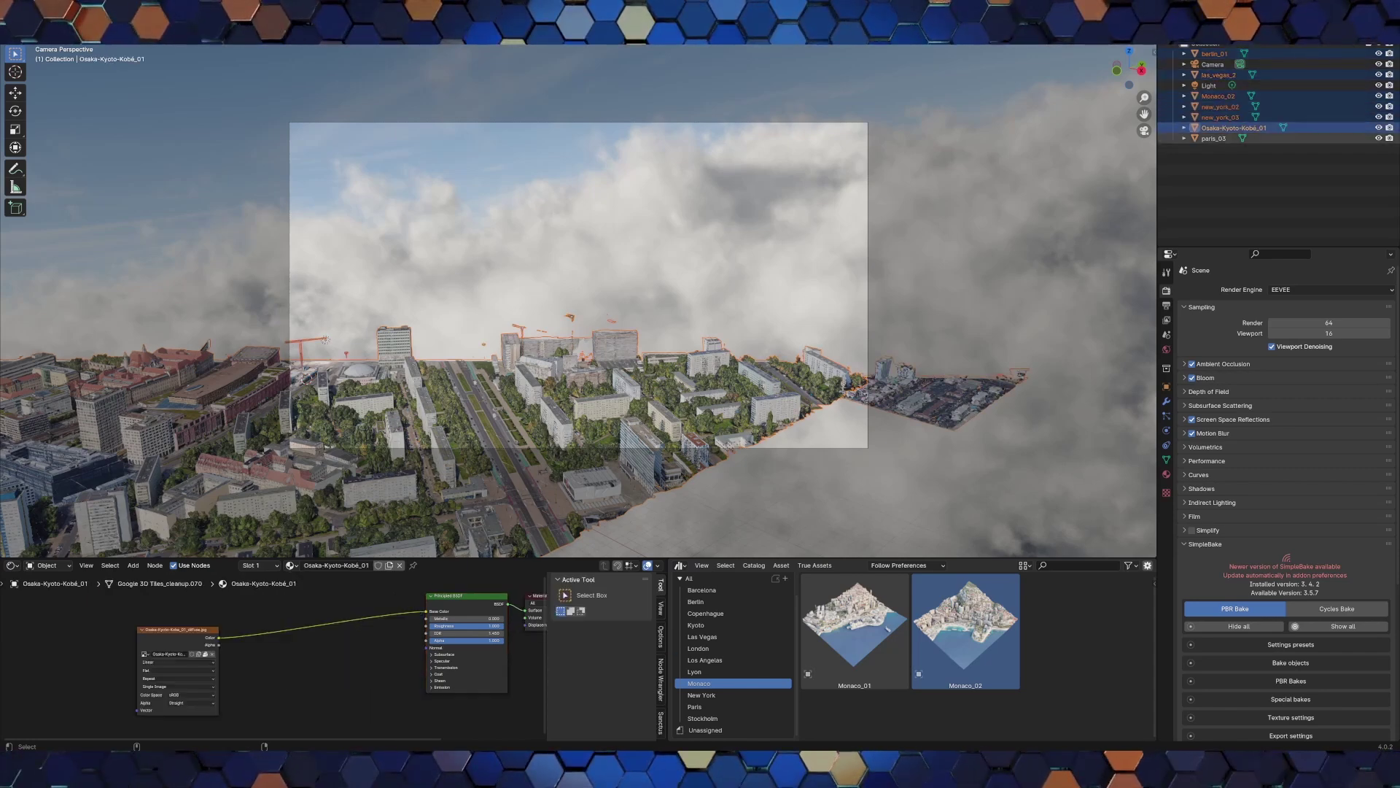
pyautogui.moveTo(1214, 137); pyautogui.dragTo(1201, 52)
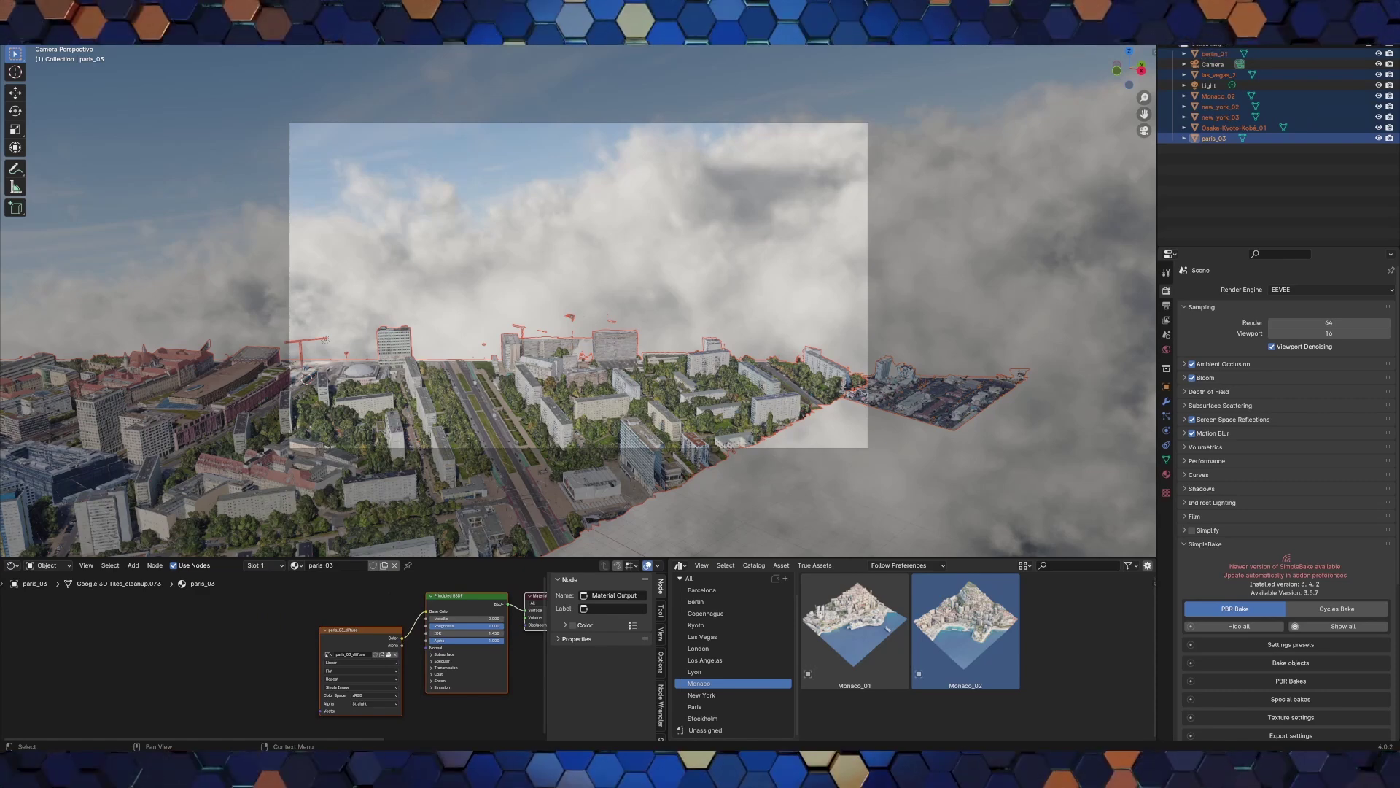
pyautogui.moveTo(1215, 95); pyautogui.dragTo(1196, 45)
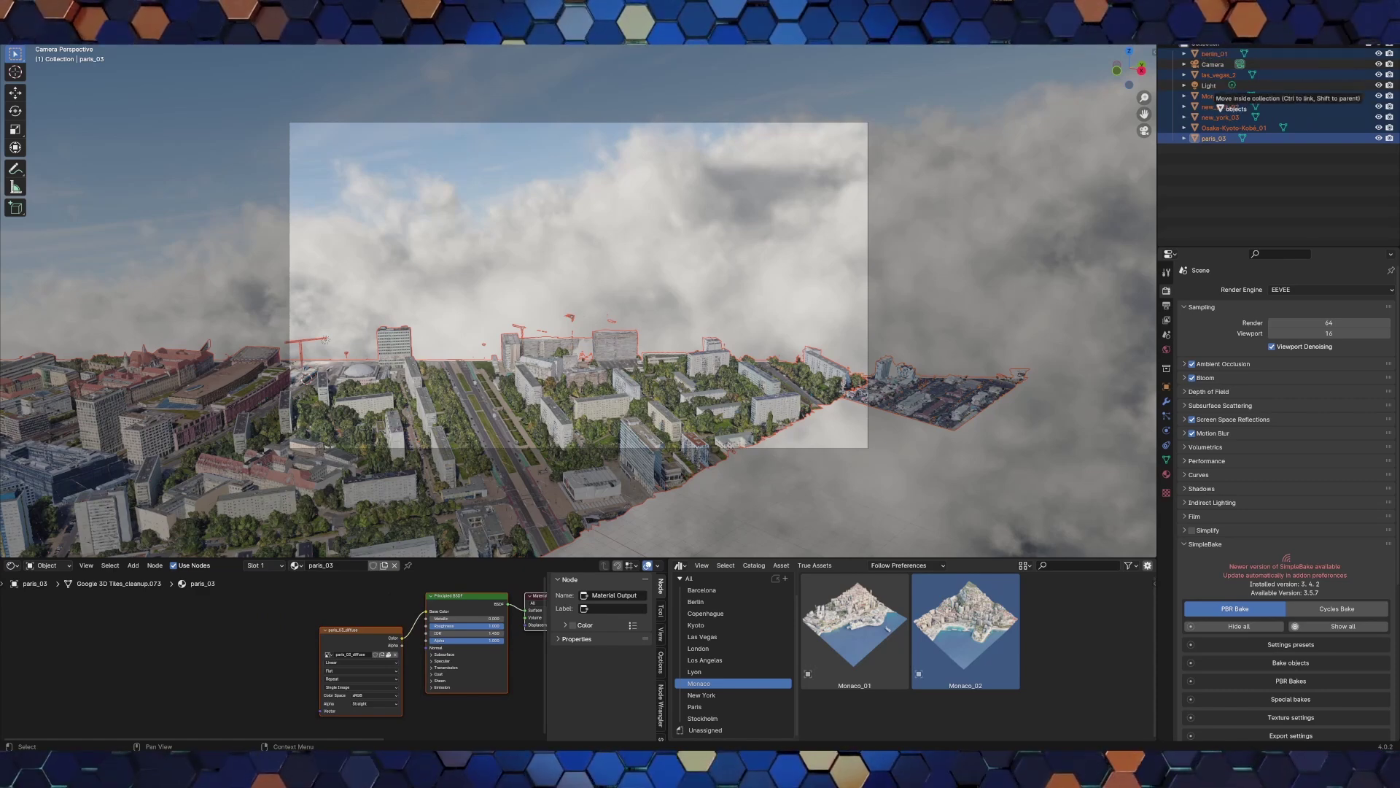
pyautogui.rightClick(1167, 48)
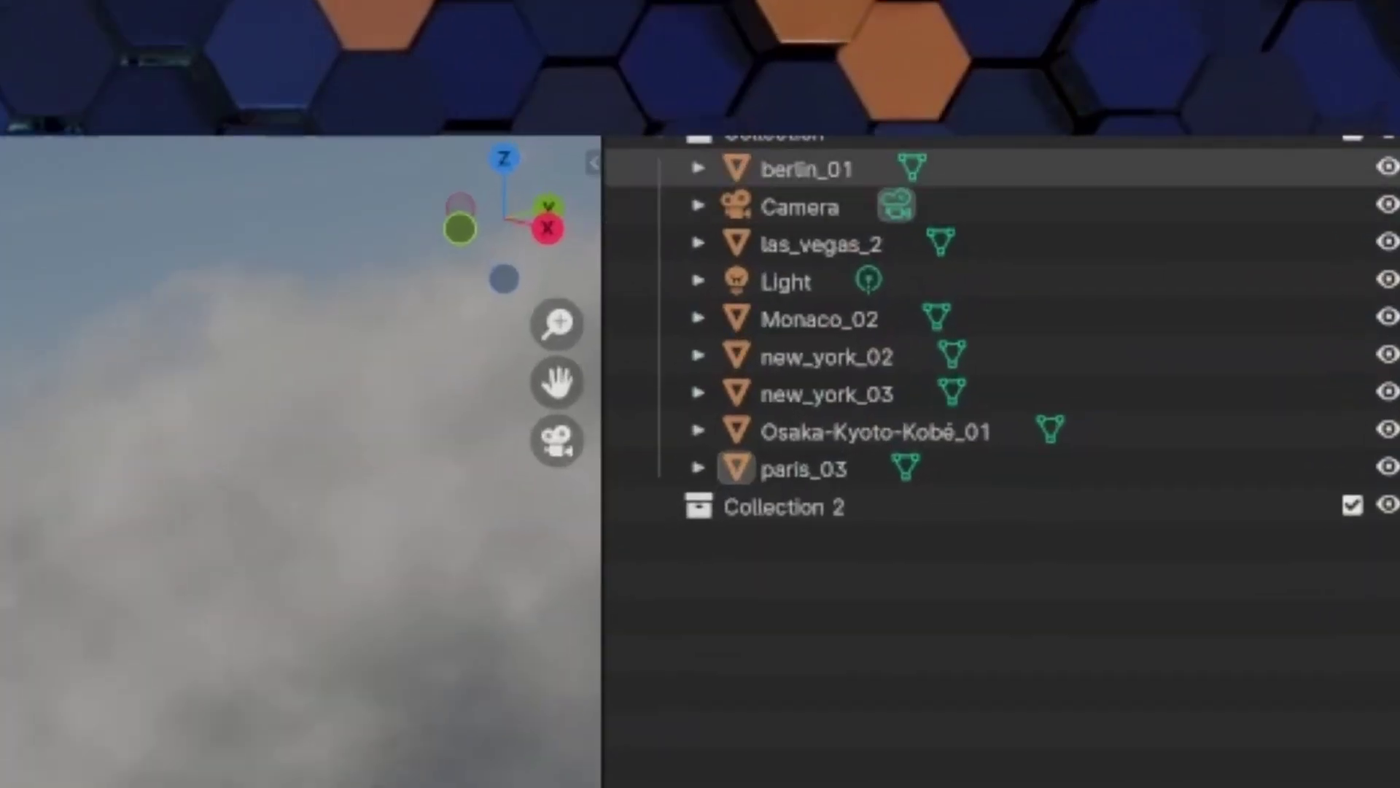
# Select all seven city tiles and move them into Collection 2, leaving the camera out.
pyautogui.click(806, 168)
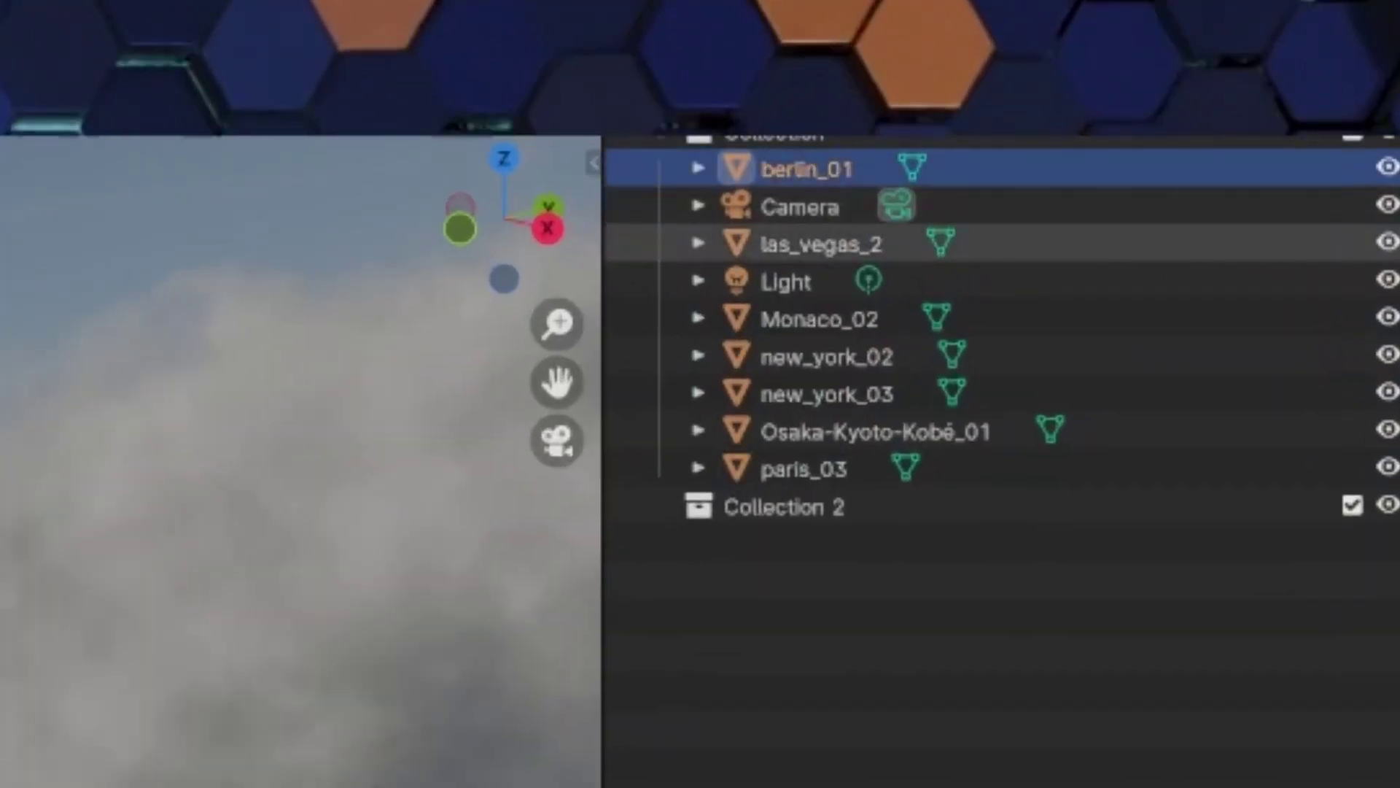
pyautogui.keyDown('ctrl'); pyautogui.click(821, 244); pyautogui.keyUp('ctrl')
pyautogui.keyDown('ctrl'); pyautogui.click(819, 318); pyautogui.keyUp('ctrl')
pyautogui.keyDown('ctrl'); pyautogui.click(826, 356); pyautogui.keyUp('ctrl')
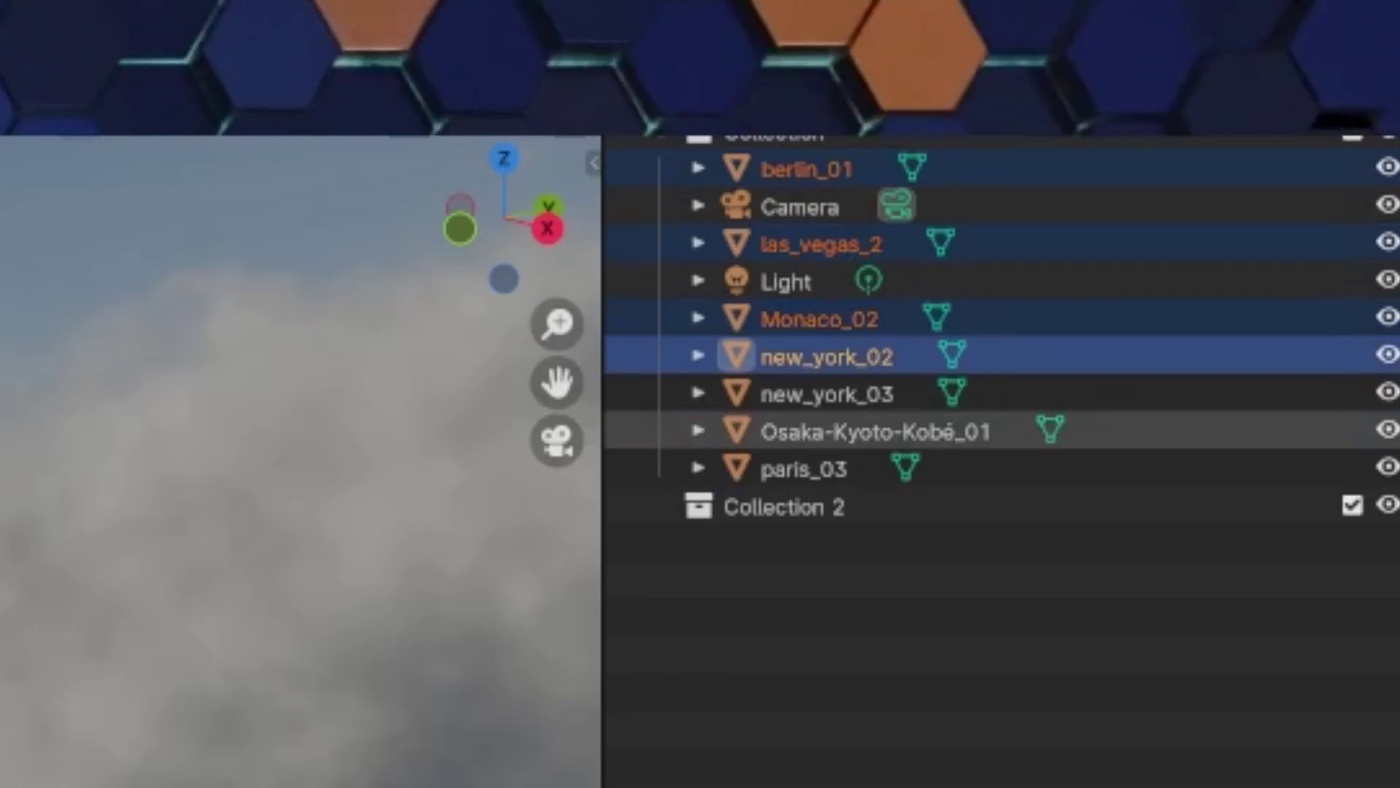
pyautogui.keyDown('ctrl'); pyautogui.click(875, 431); pyautogui.keyUp('ctrl')
pyautogui.keyDown('ctrl'); pyautogui.click(827, 393); pyautogui.keyUp('ctrl')
pyautogui.keyDown('ctrl'); pyautogui.click(802, 469); pyautogui.keyUp('ctrl')
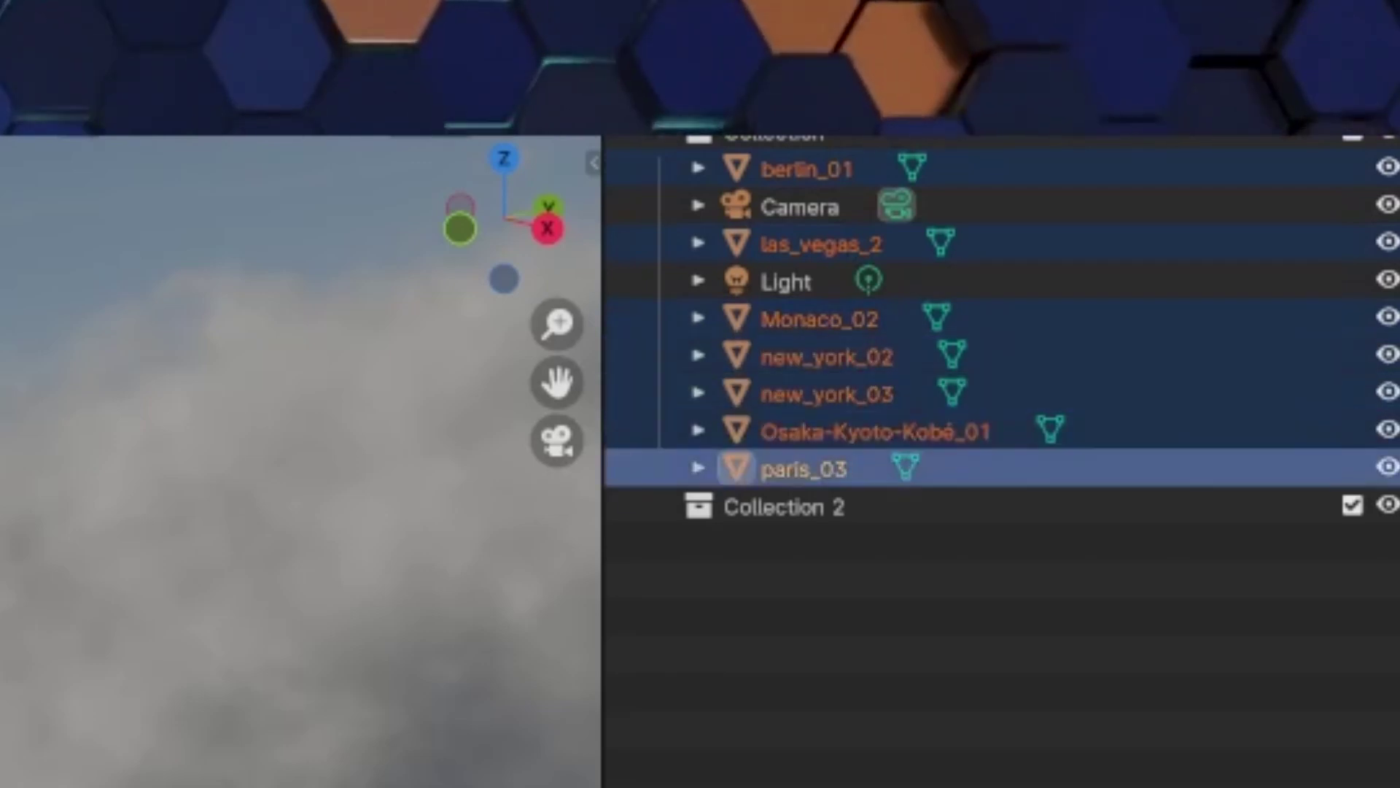
pyautogui.moveTo(802, 469); pyautogui.dragTo(784, 503)
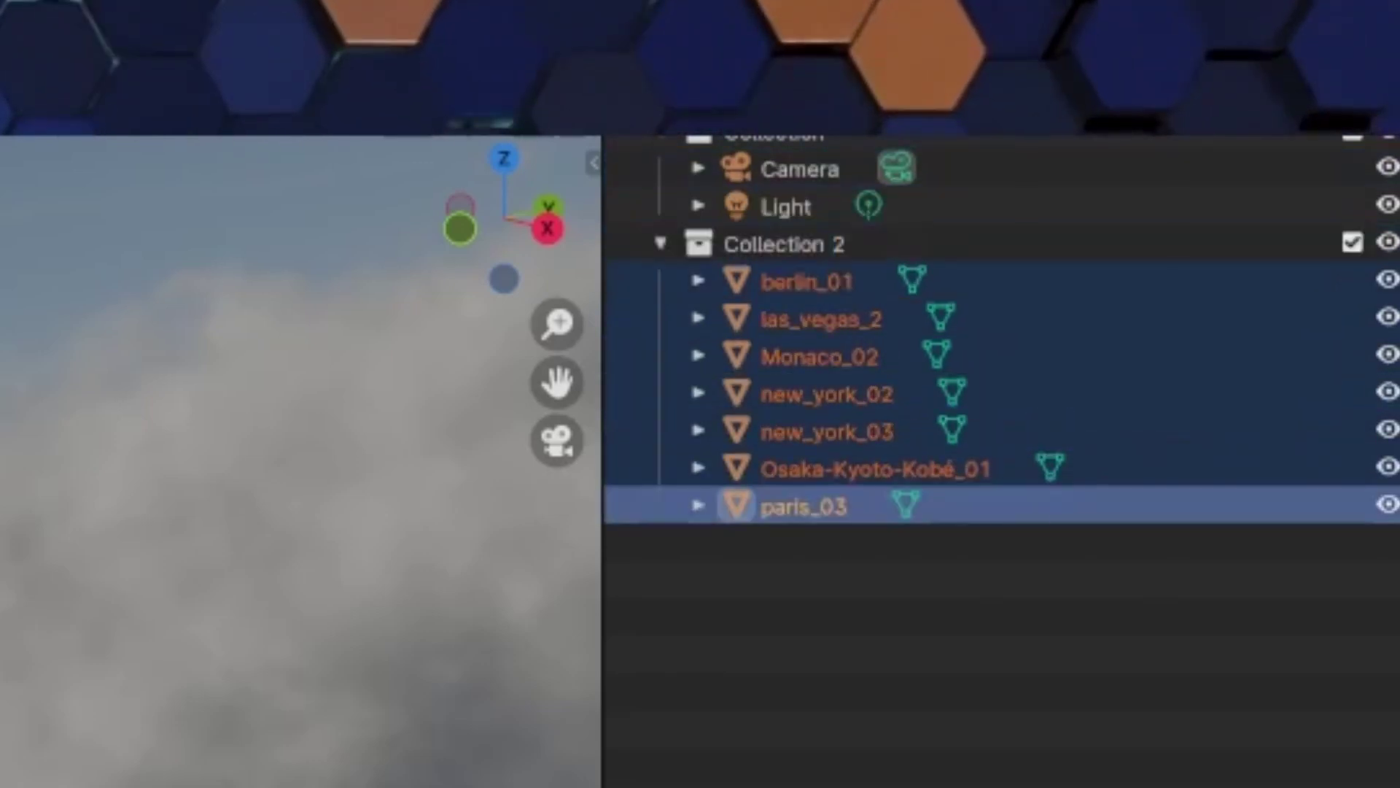
pyautogui.click(800, 169)
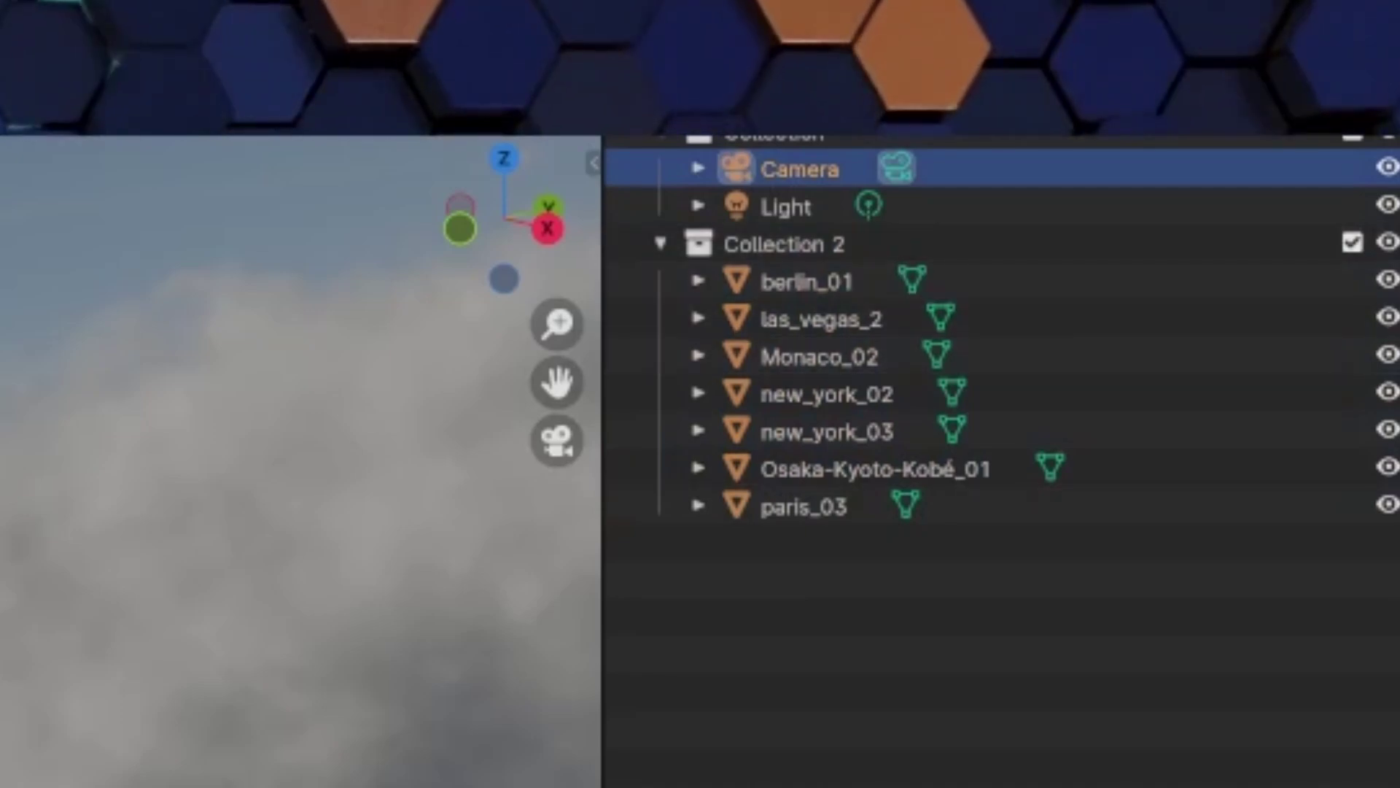
# Set the camera's clip end to 1000 m in the sidebar.
pyautogui.press('n')
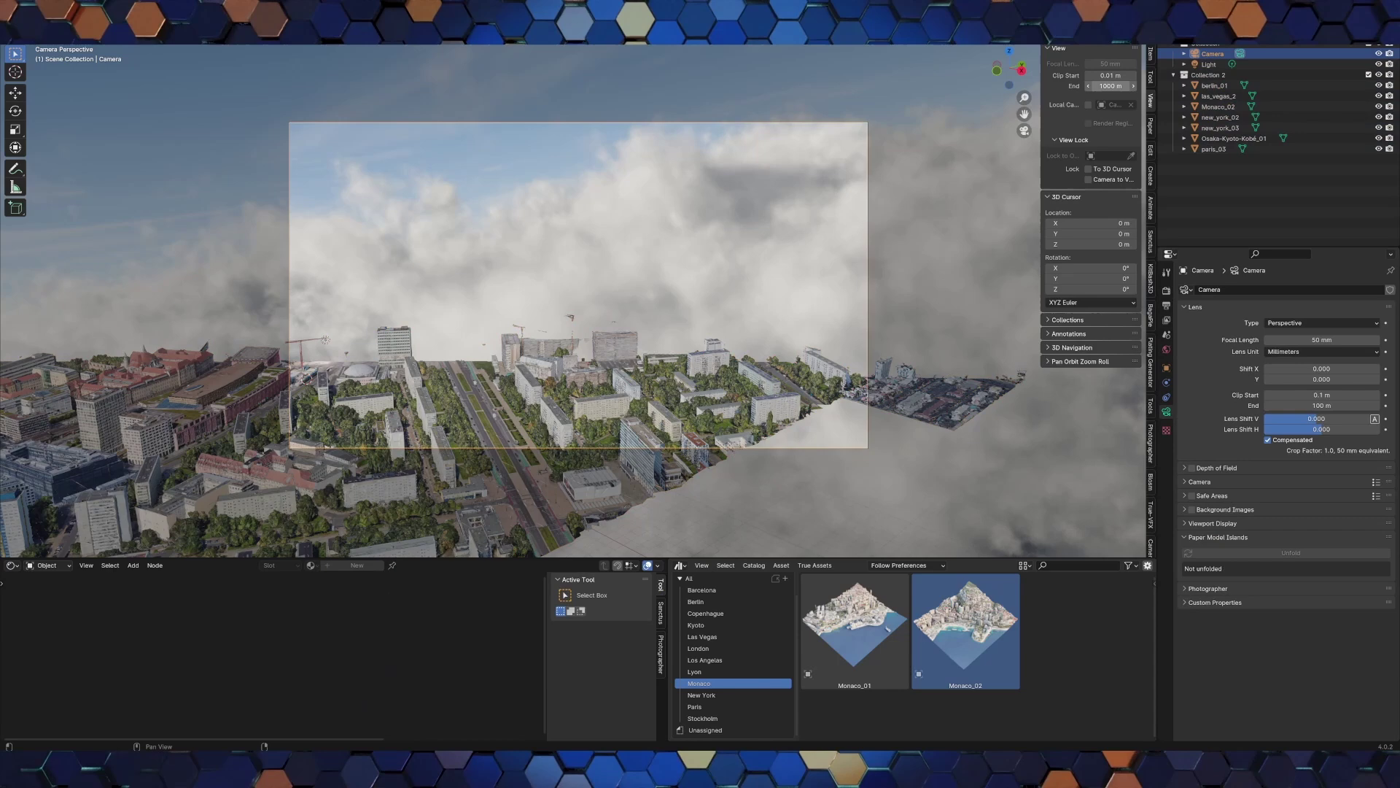
pyautogui.moveTo(1110, 86); pyautogui.dragTo(1116, 86)
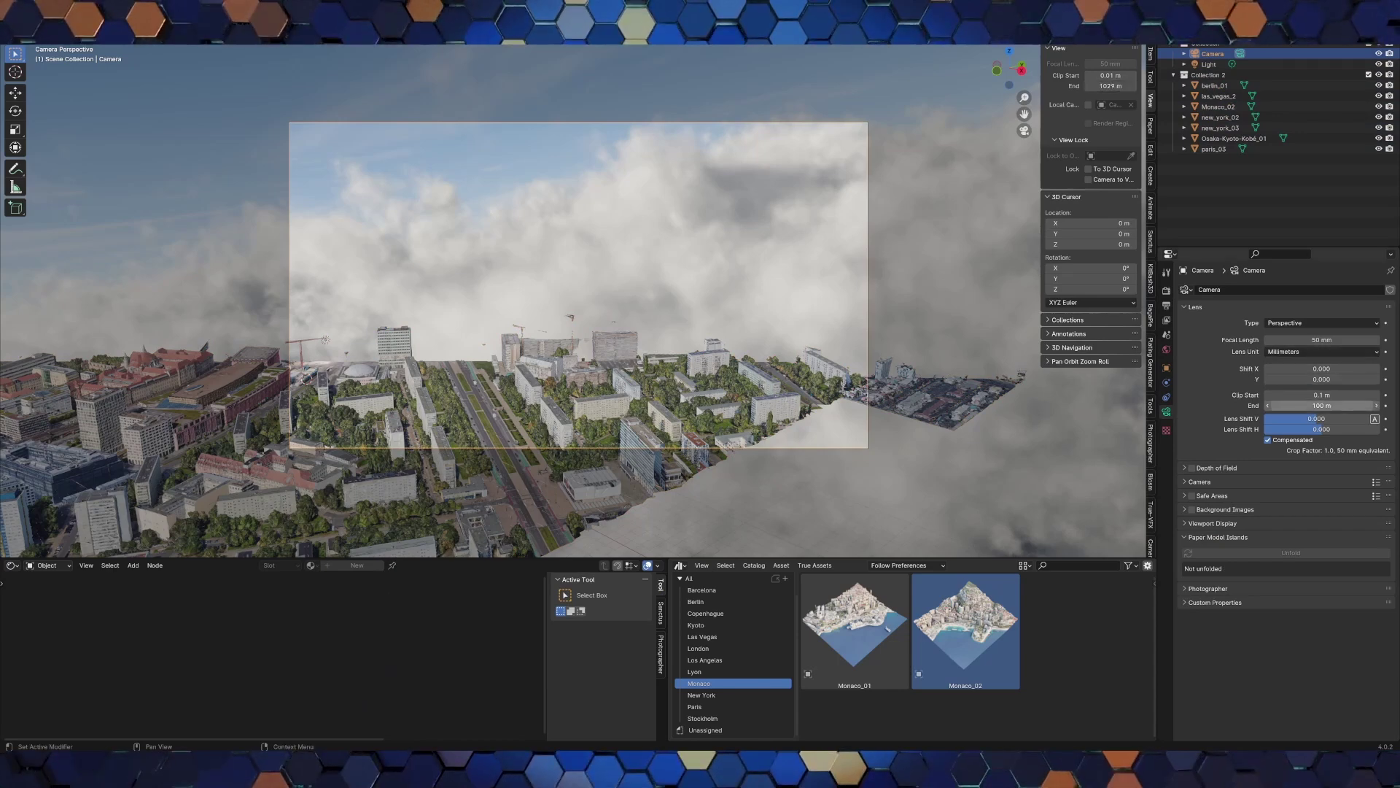
pyautogui.click(1321, 406)
pyautogui.write('1000')
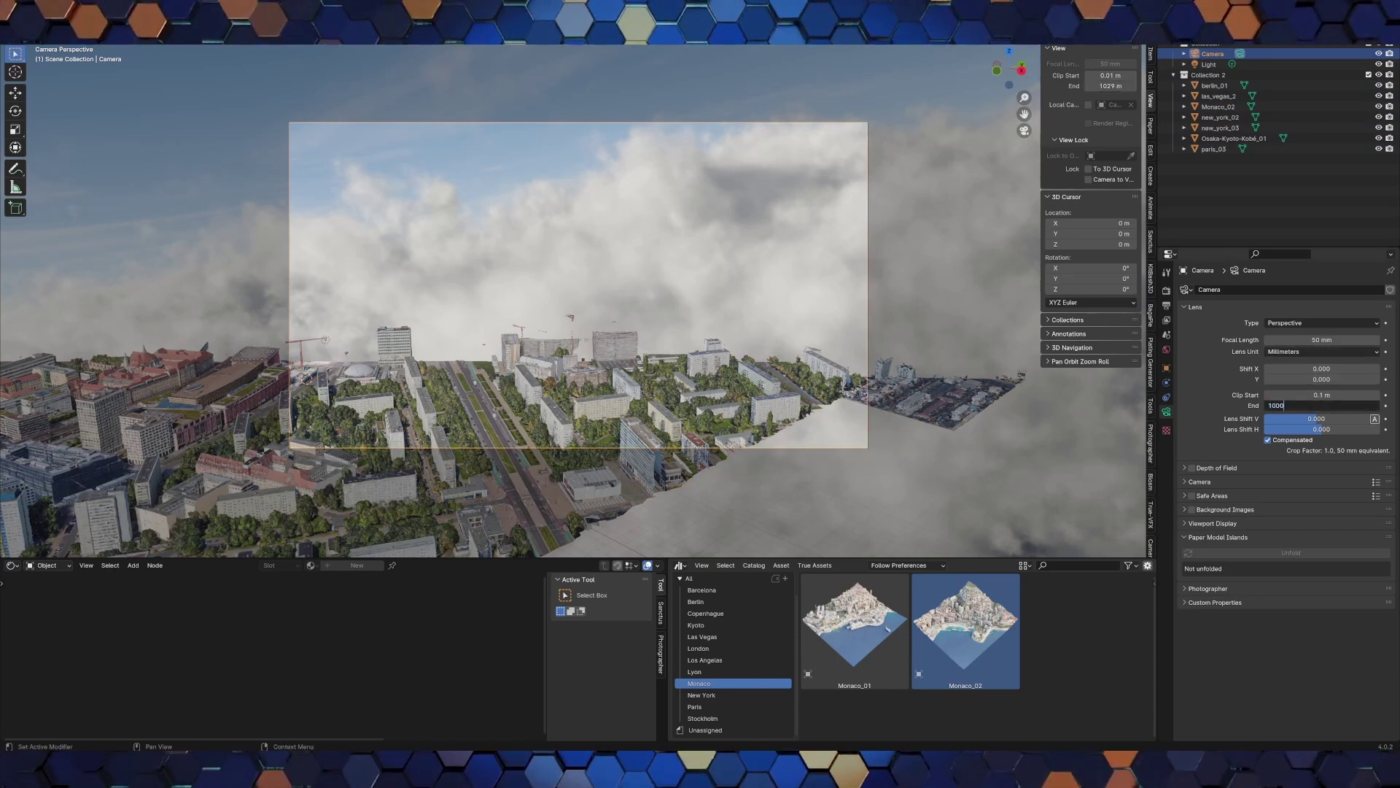
pyautogui.press('Return')
# Move the camera lower and closer so the skyline fills the frame.
pyautogui.press('KP_0')
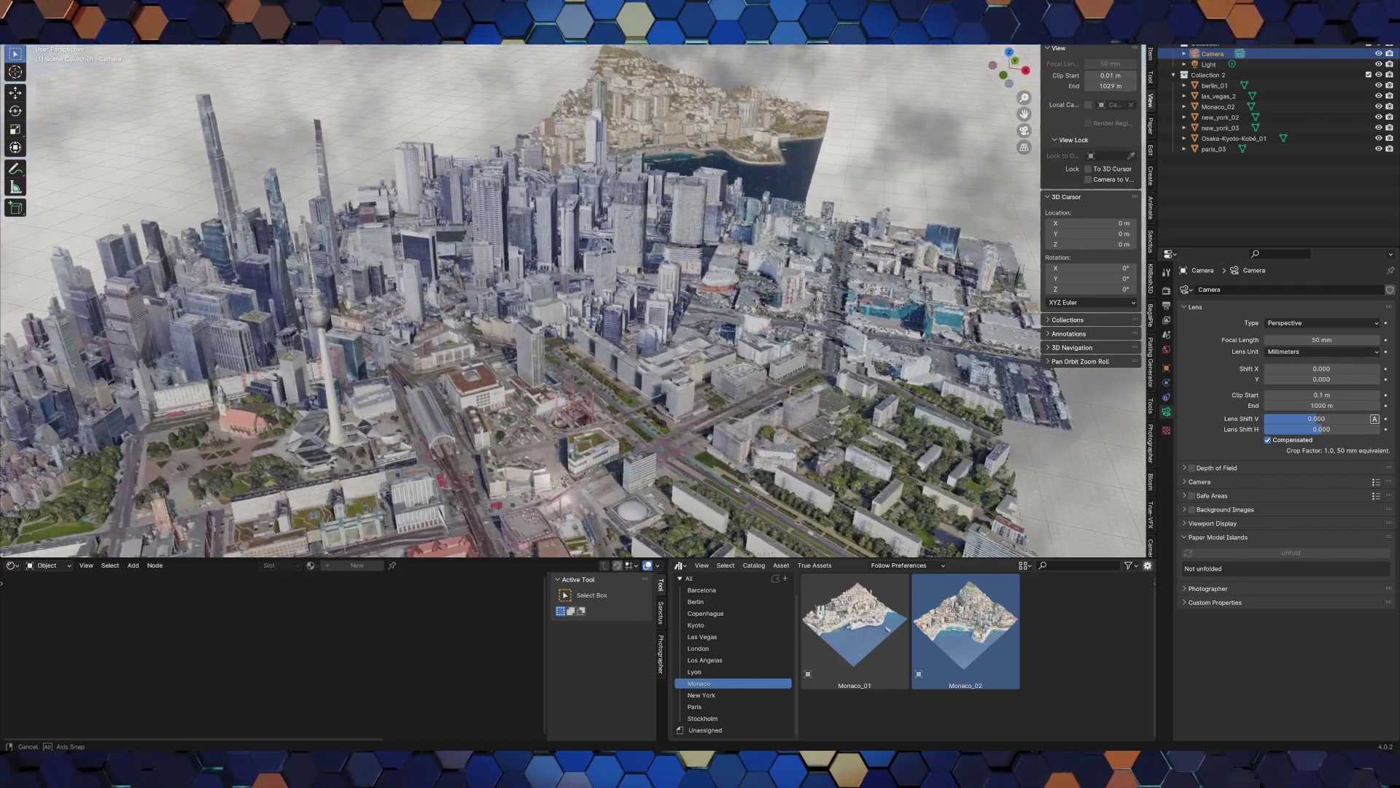
pyautogui.press('KP_0')
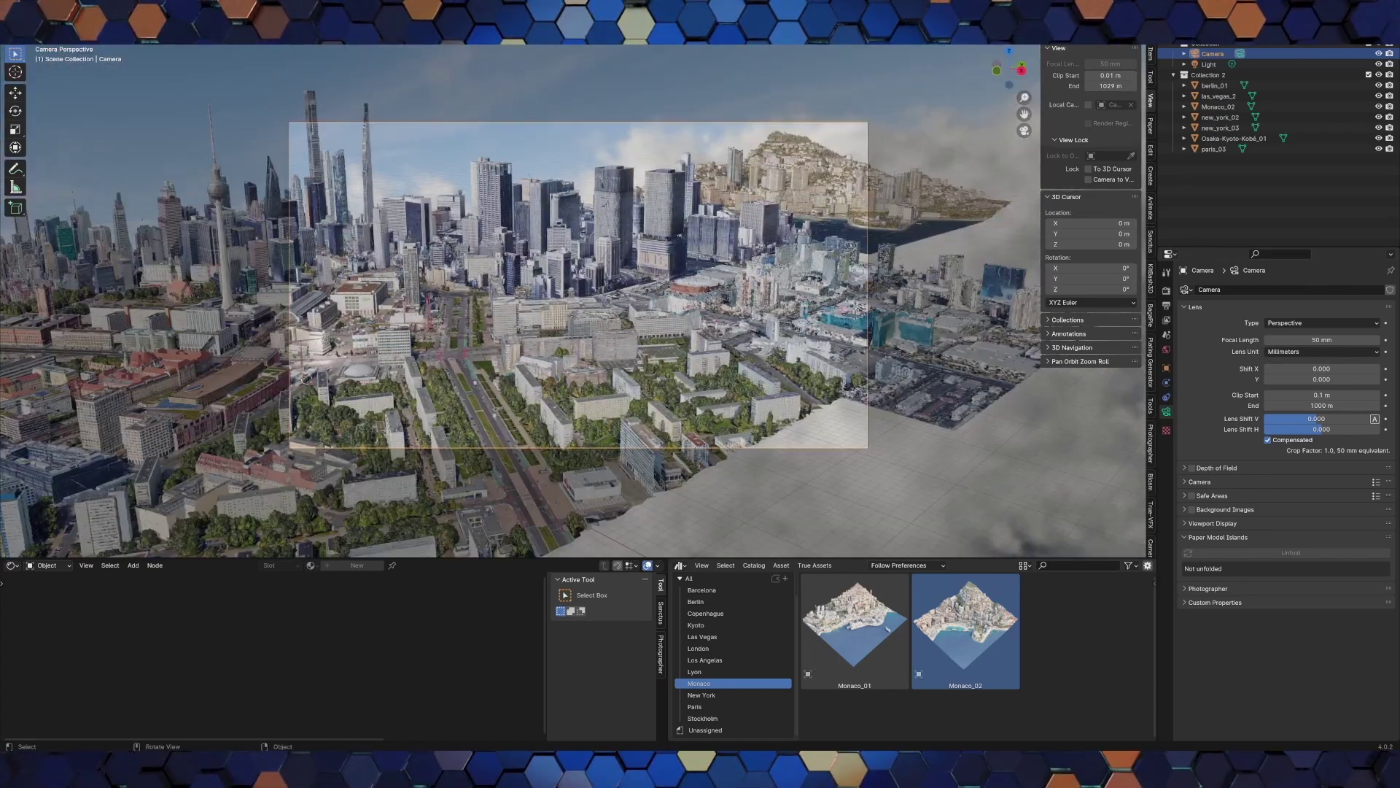
pyautogui.keyDown('shift'); pyautogui.moveTo(572, 328); pyautogui.dragTo(572, 270, button='middle'); pyautogui.keyUp('shift')
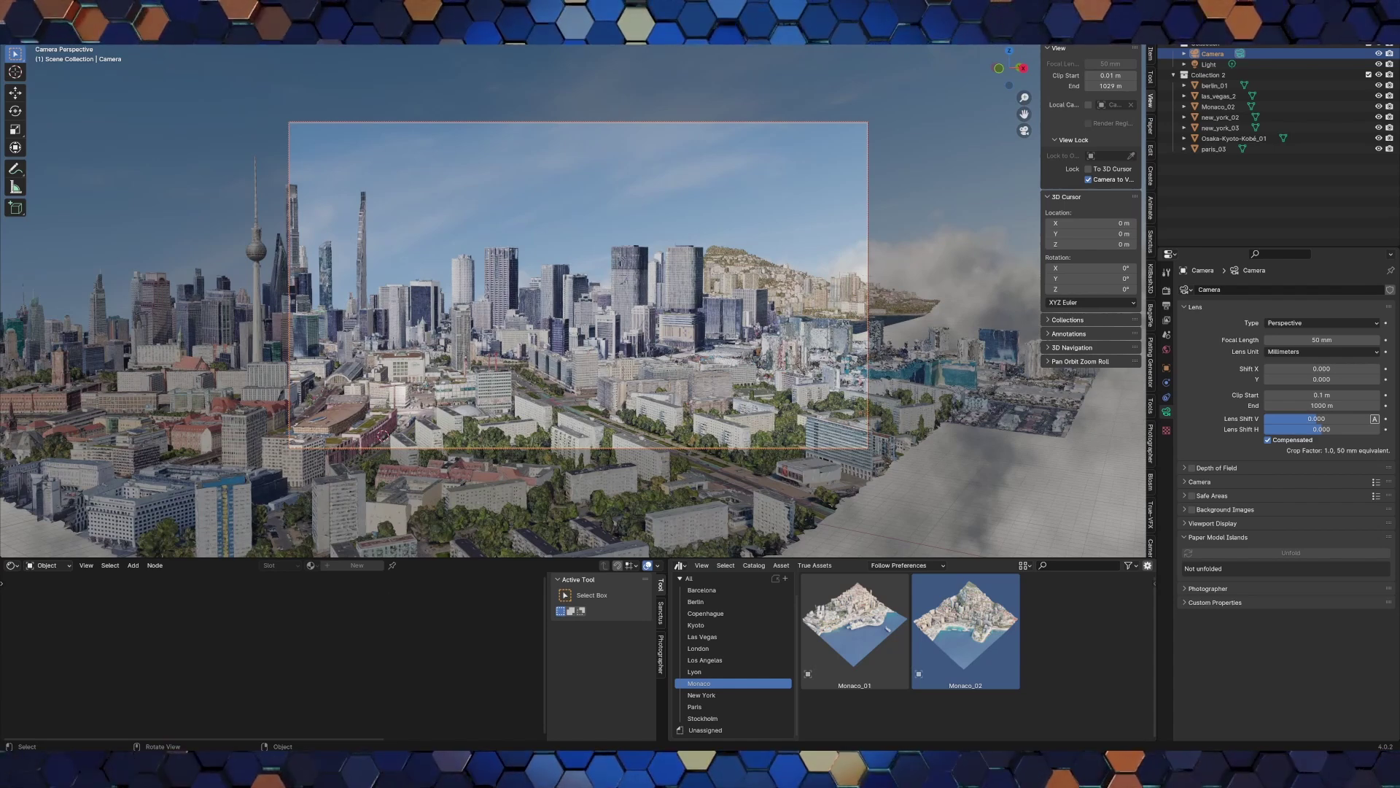
# Switch to the Cloudscapes V2 library and drop an Aerial explosion volume into the city.
pyautogui.click(511, 474)
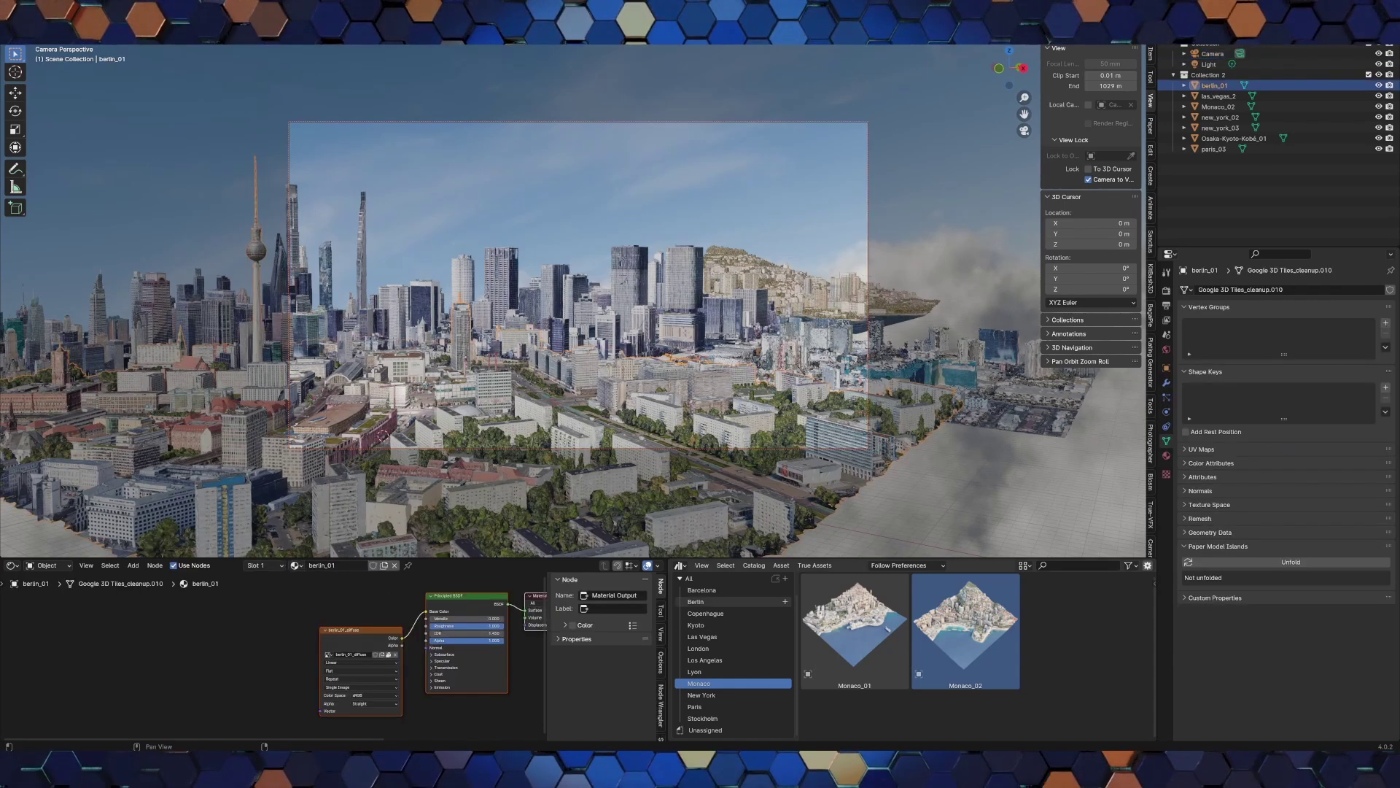
pyautogui.click(729, 578)
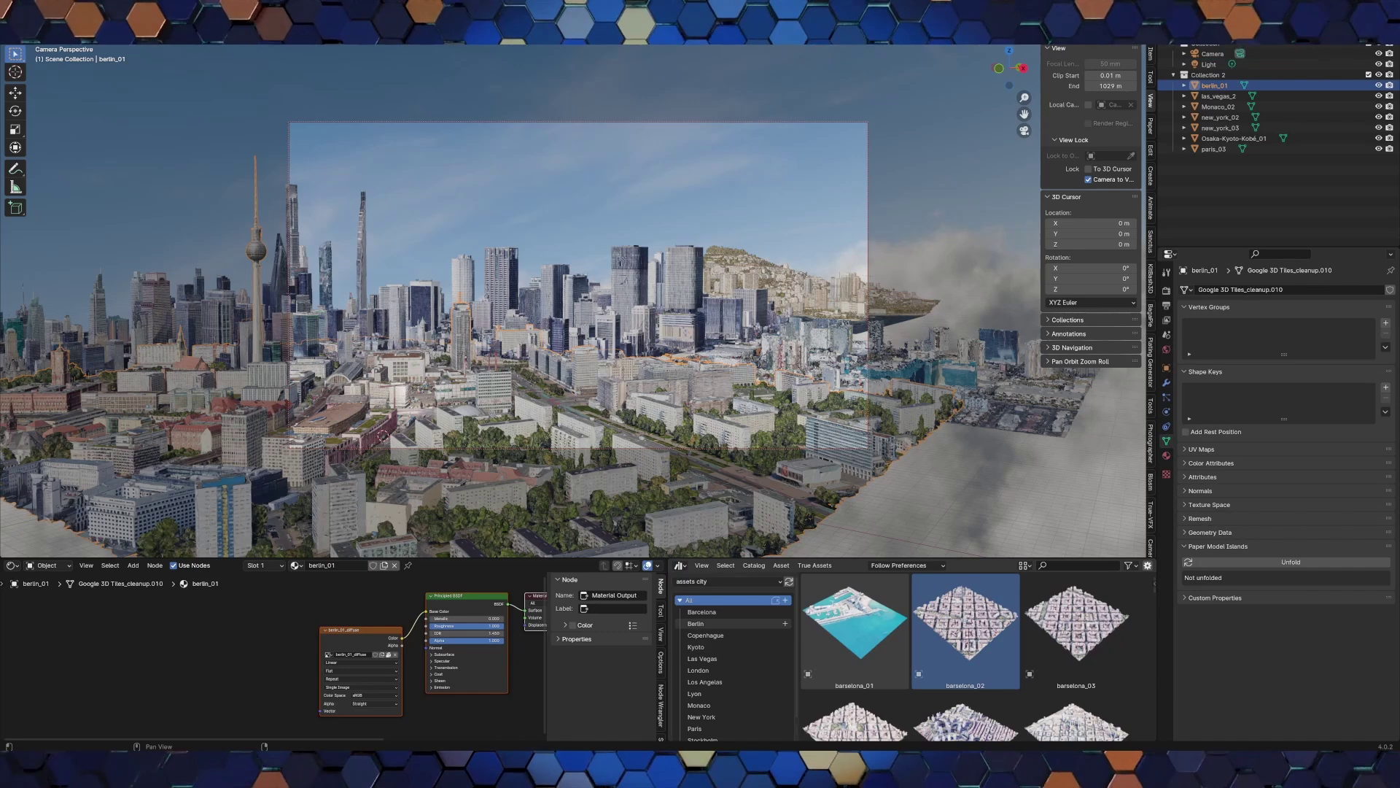
pyautogui.click(729, 581)
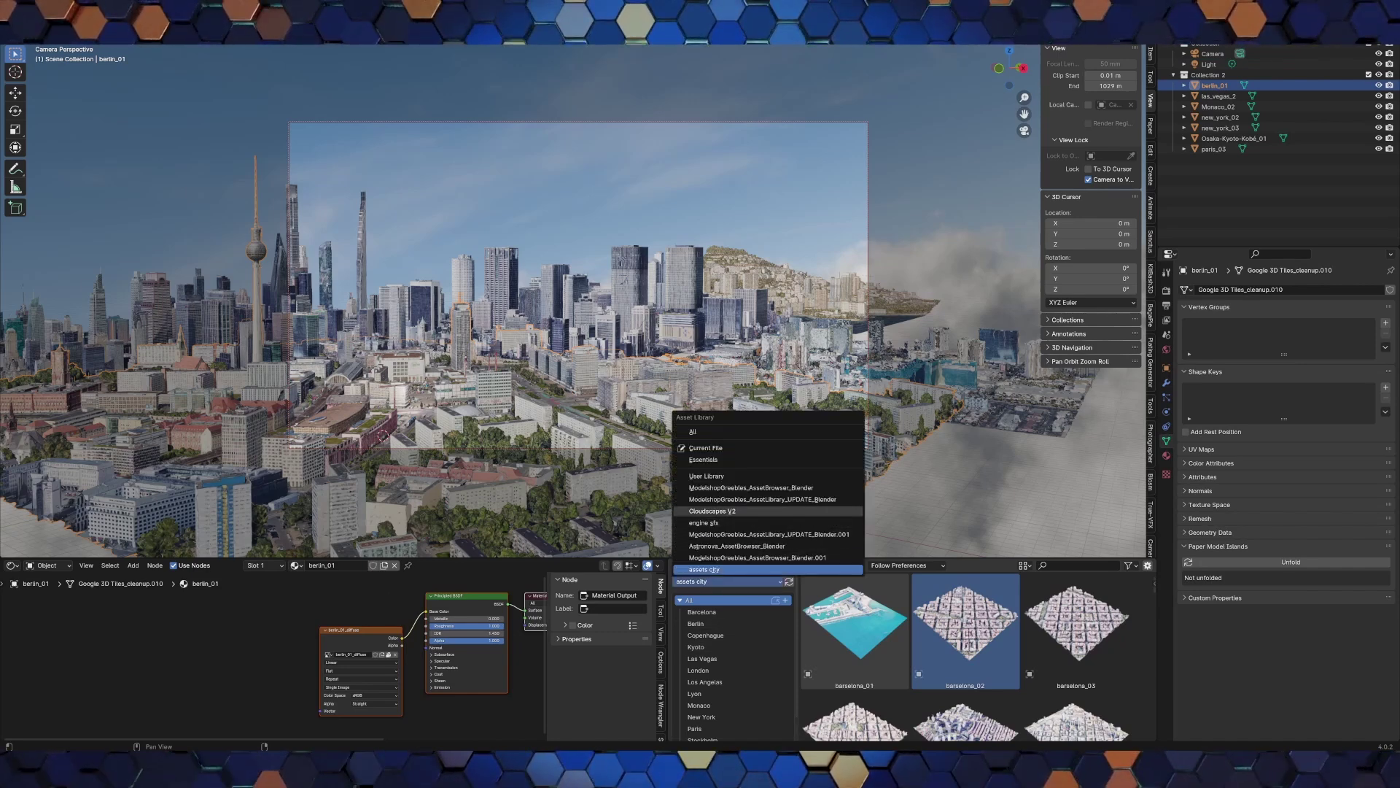
pyautogui.click(712, 510)
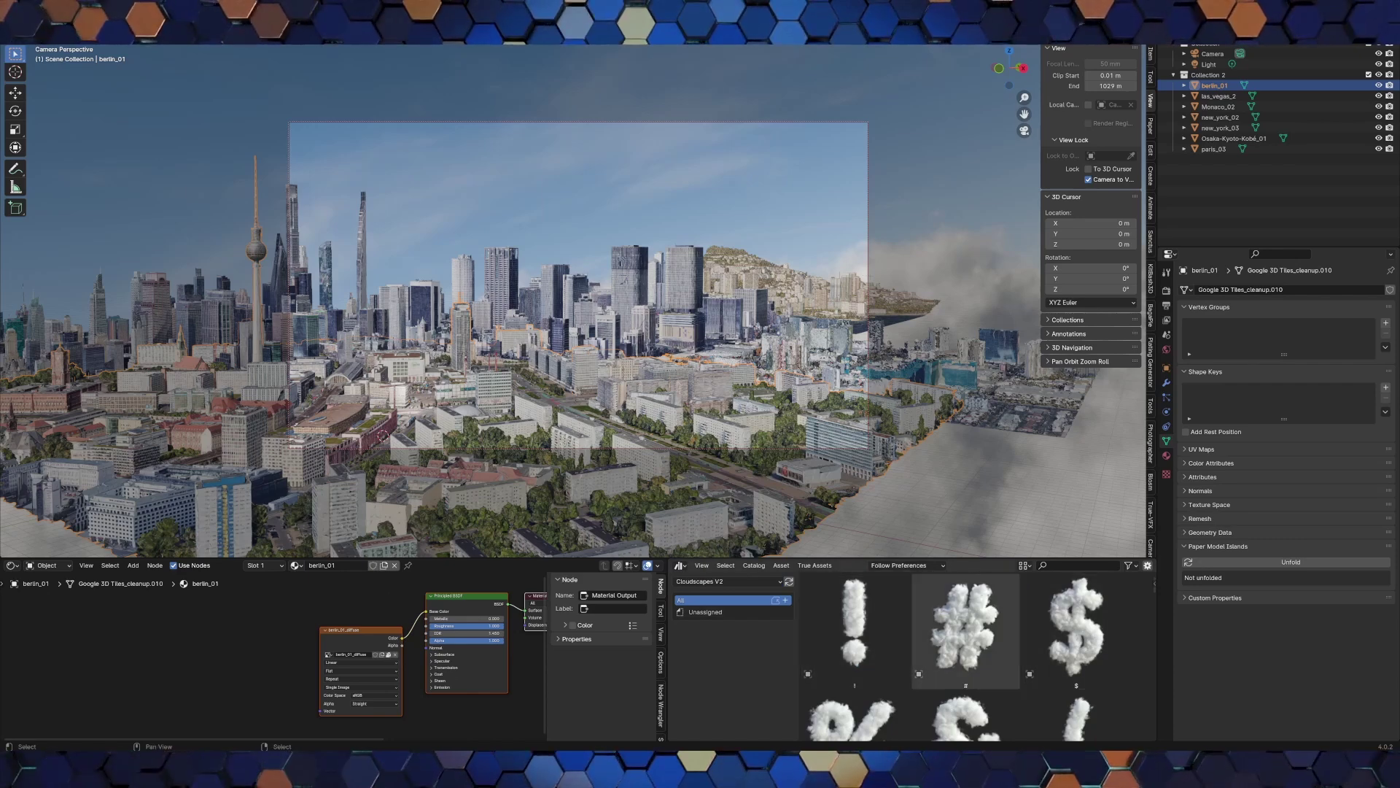
pyautogui.click(1024, 565)
pyautogui.moveTo(1064, 586); pyautogui.dragTo(1046, 585)
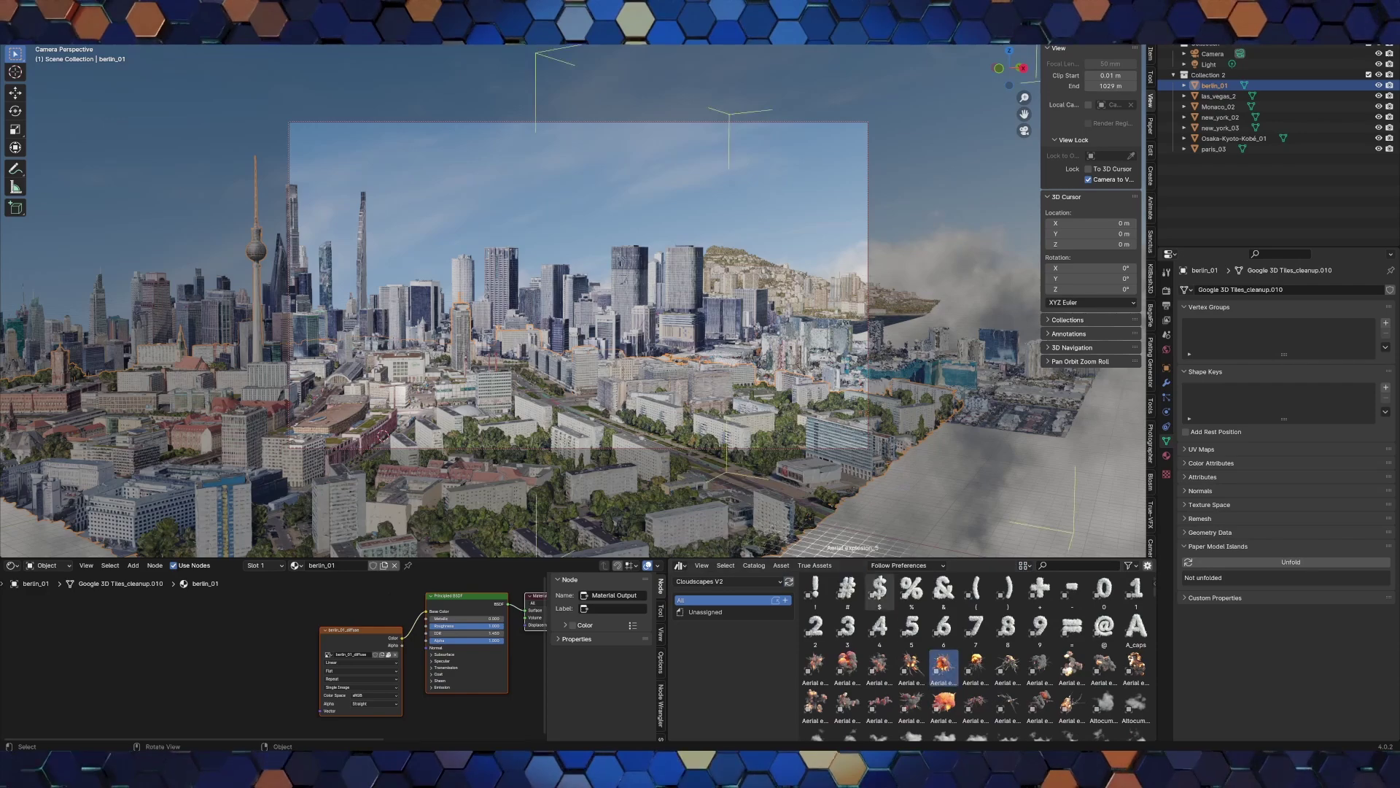
pyautogui.moveTo(943, 663)
pyautogui.mouseDown()
pyautogui.moveTo(656, 408)
pyautogui.moveTo(638, 350)
pyautogui.mouseUp()
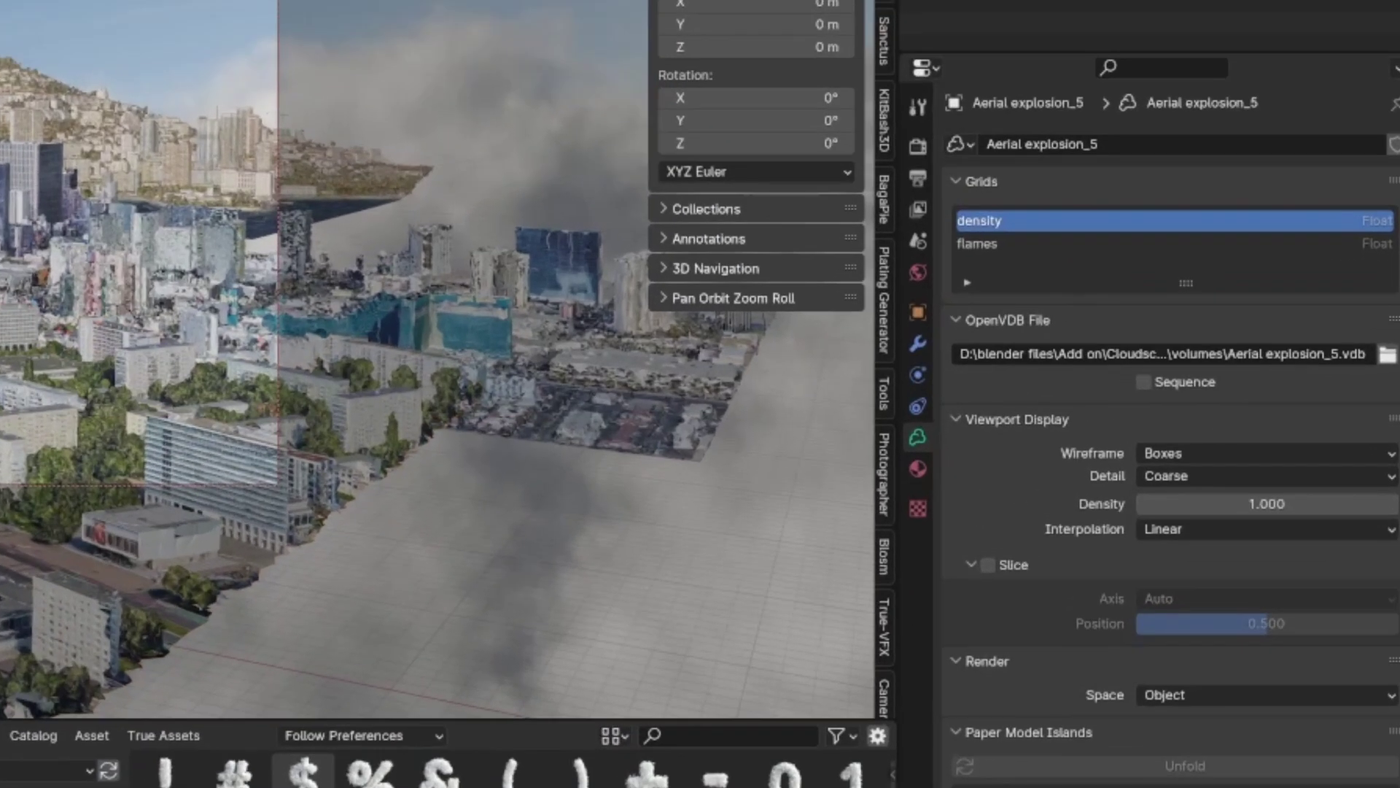
# Set the render engine to Cycles.
pyautogui.click(919, 146)
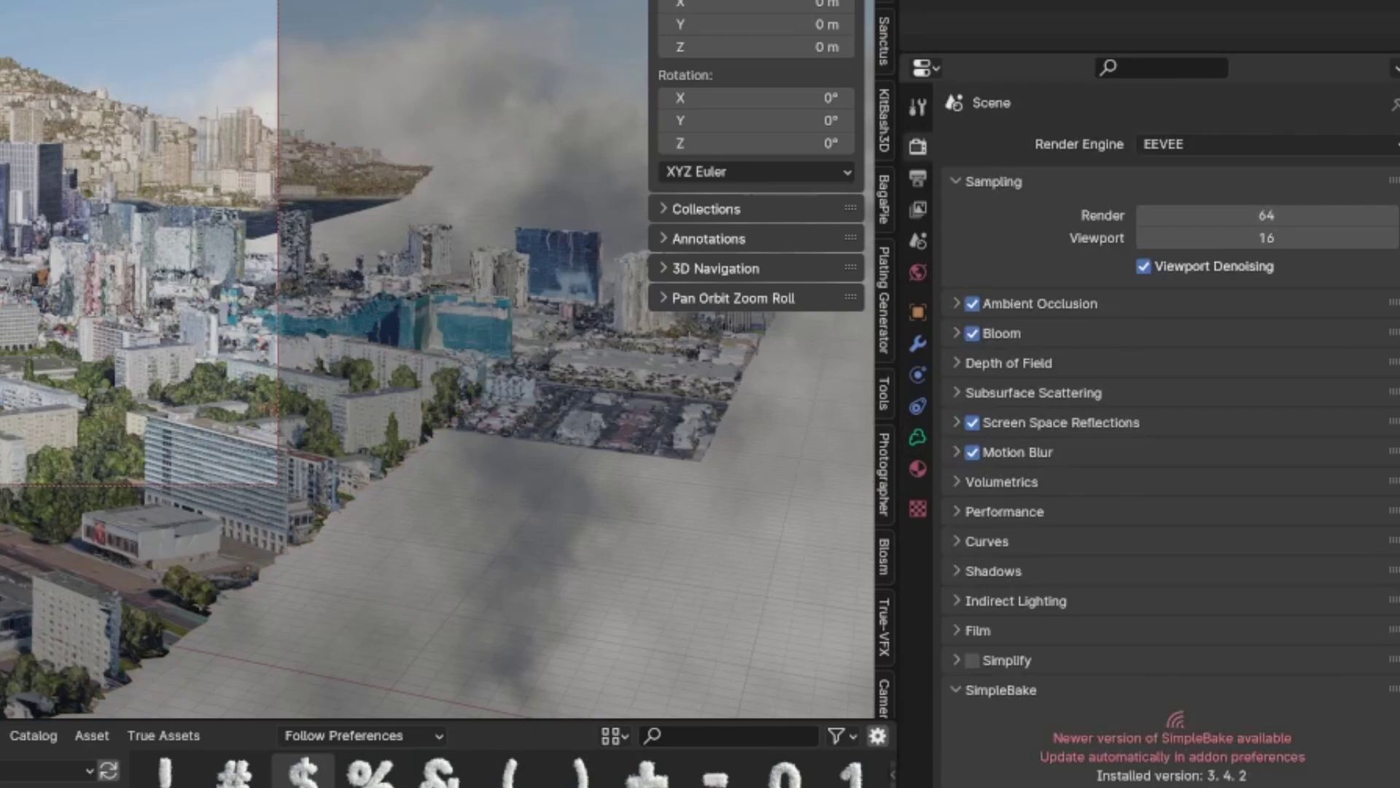
pyautogui.click(1181, 143)
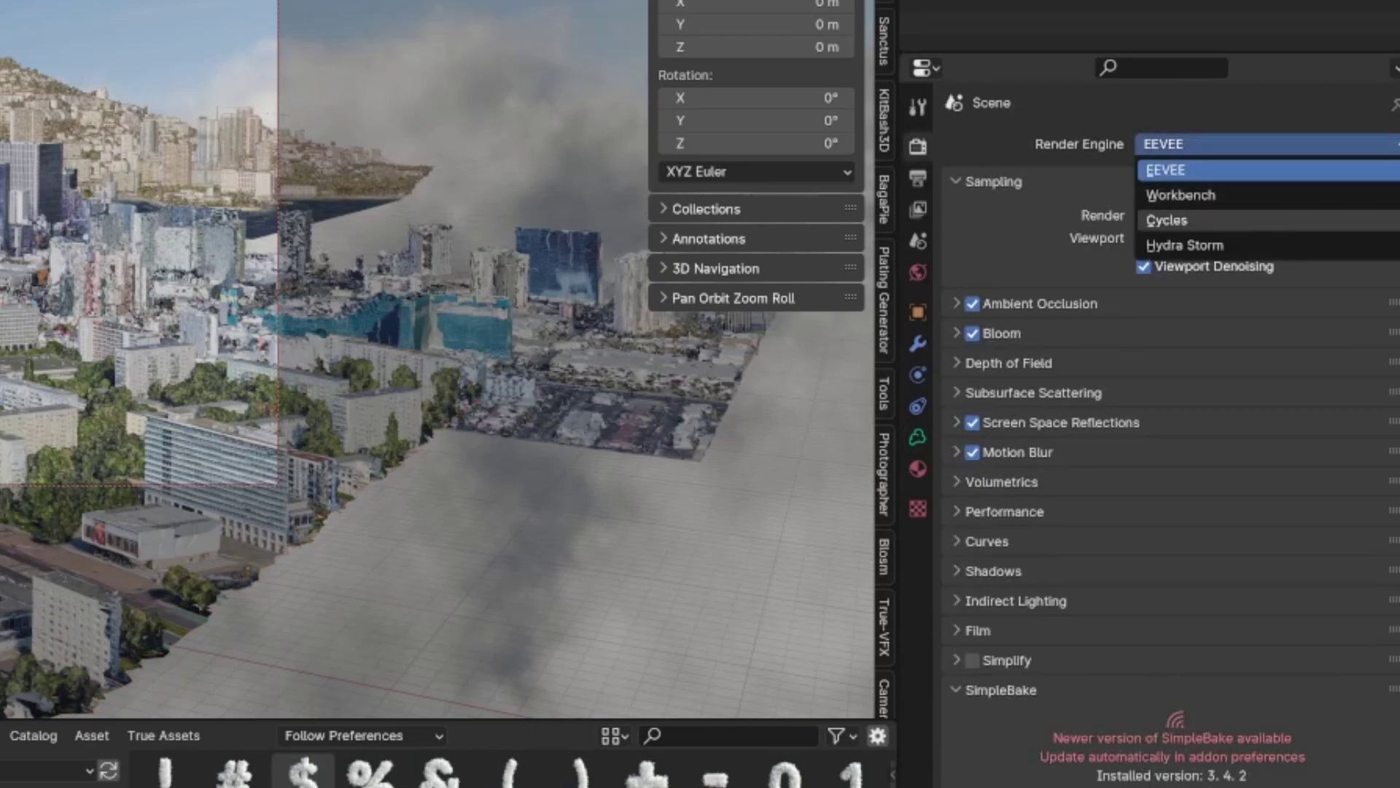
pyautogui.click(1166, 219)
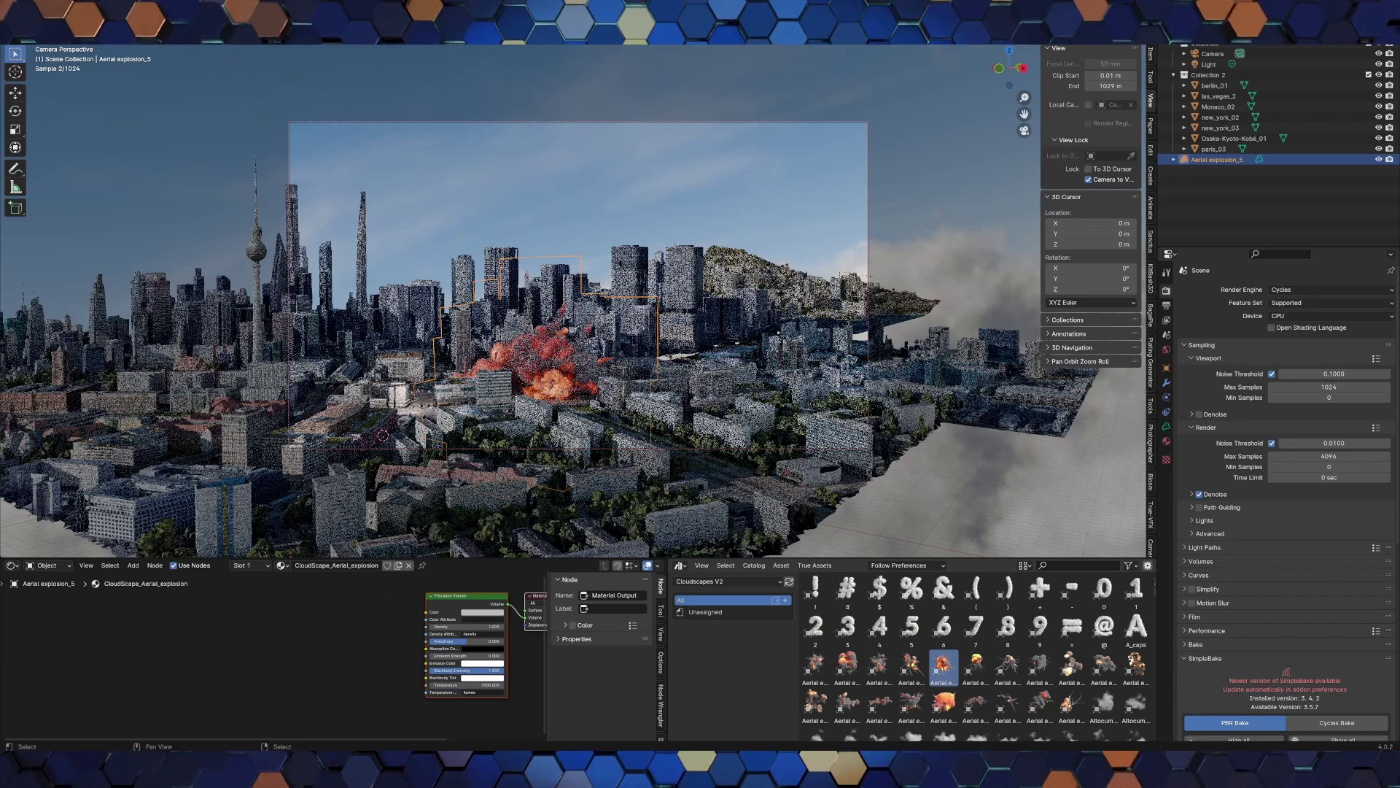
# Add an Altocumulus cloud asset and raise it vertically above the city.
pyautogui.scroll(-1, 911, 685)
pyautogui.scroll(-1, 911, 685)
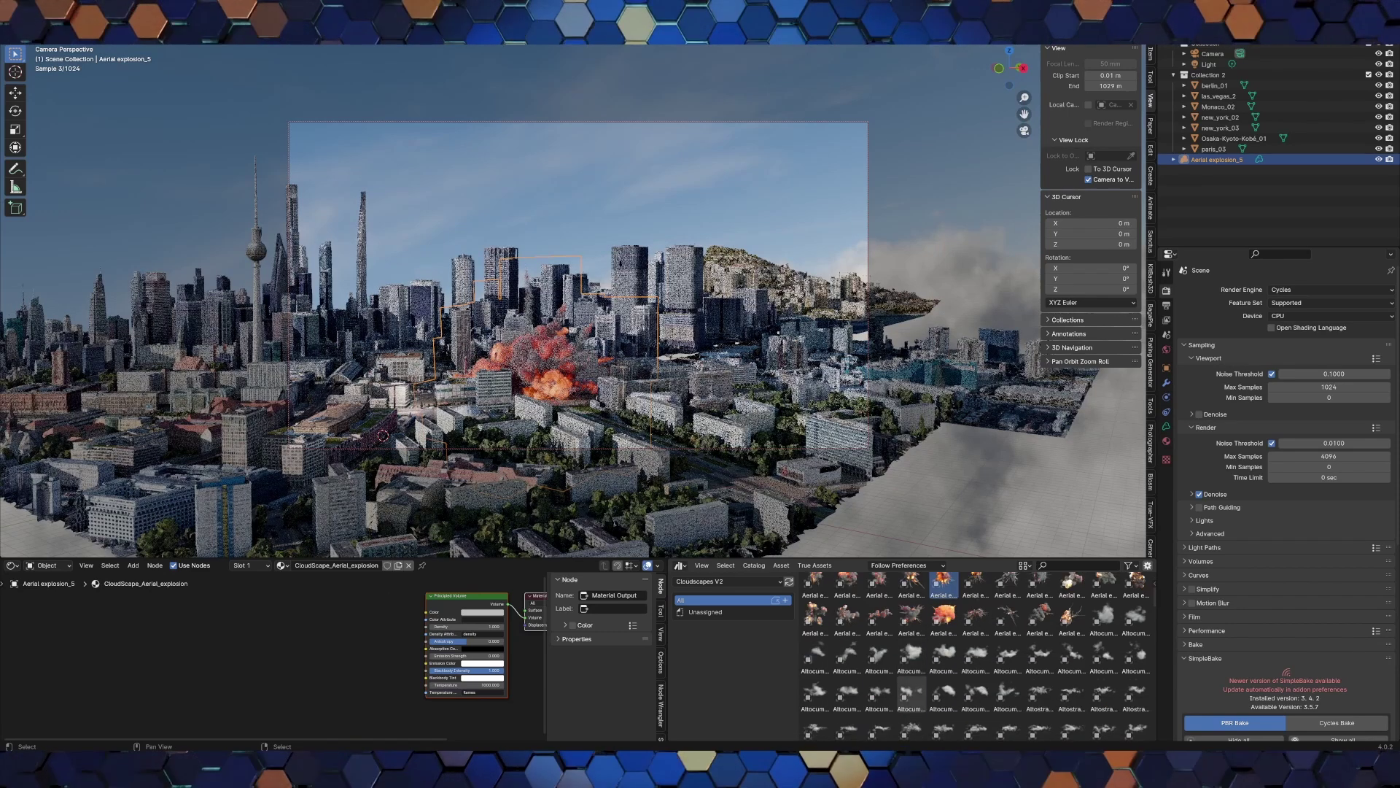
pyautogui.moveTo(942, 655); pyautogui.dragTo(729, 350)
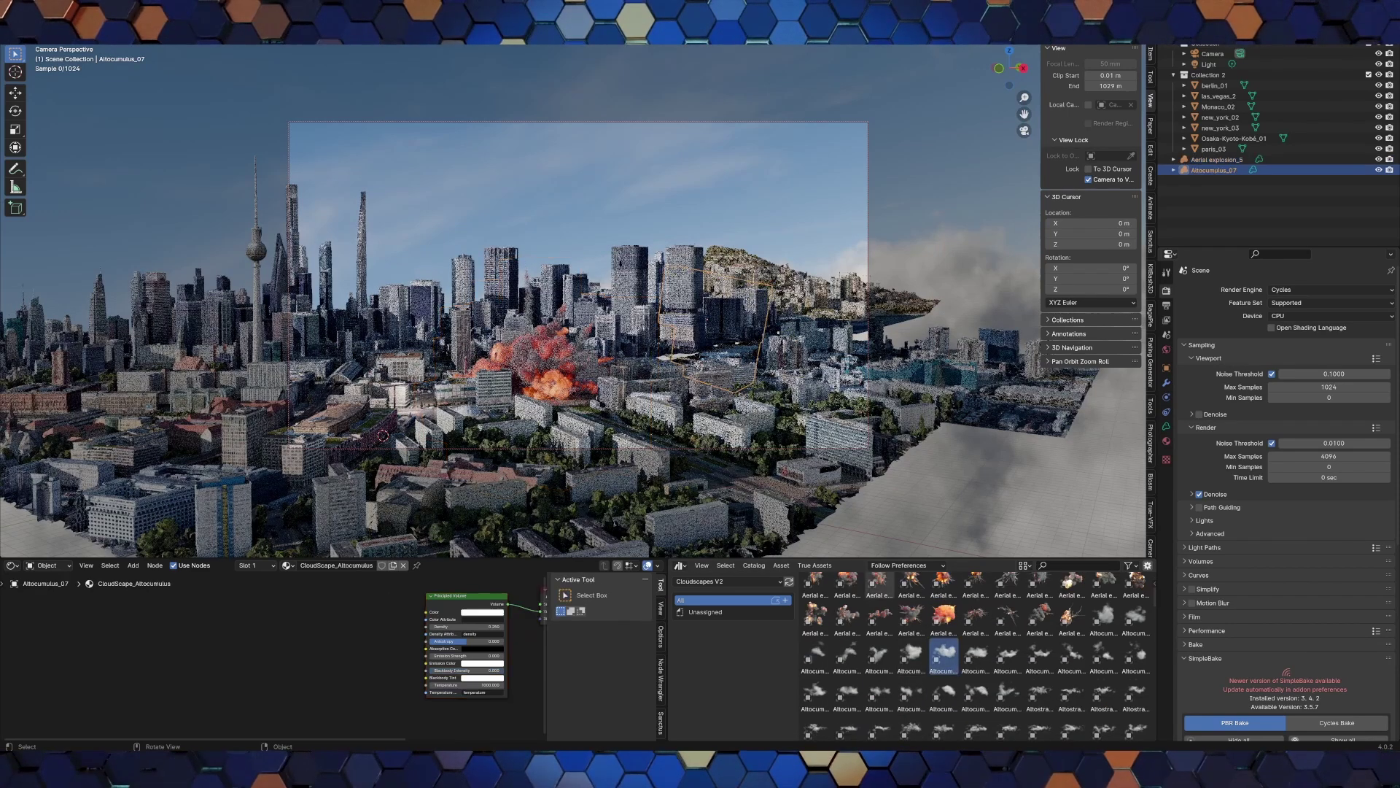
pyautogui.press('g')
pyautogui.press('z')
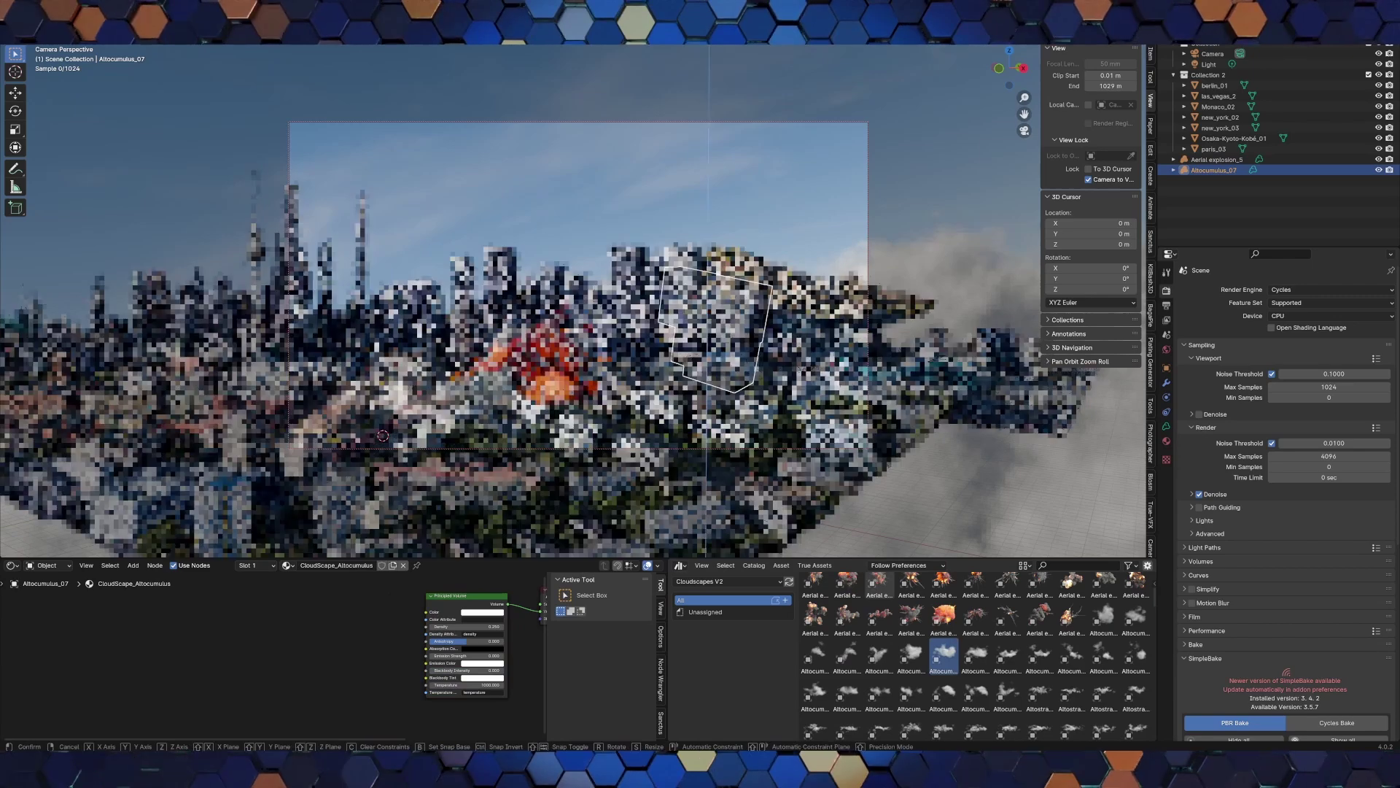
pyautogui.press('Return')
pyautogui.click(1166, 367)
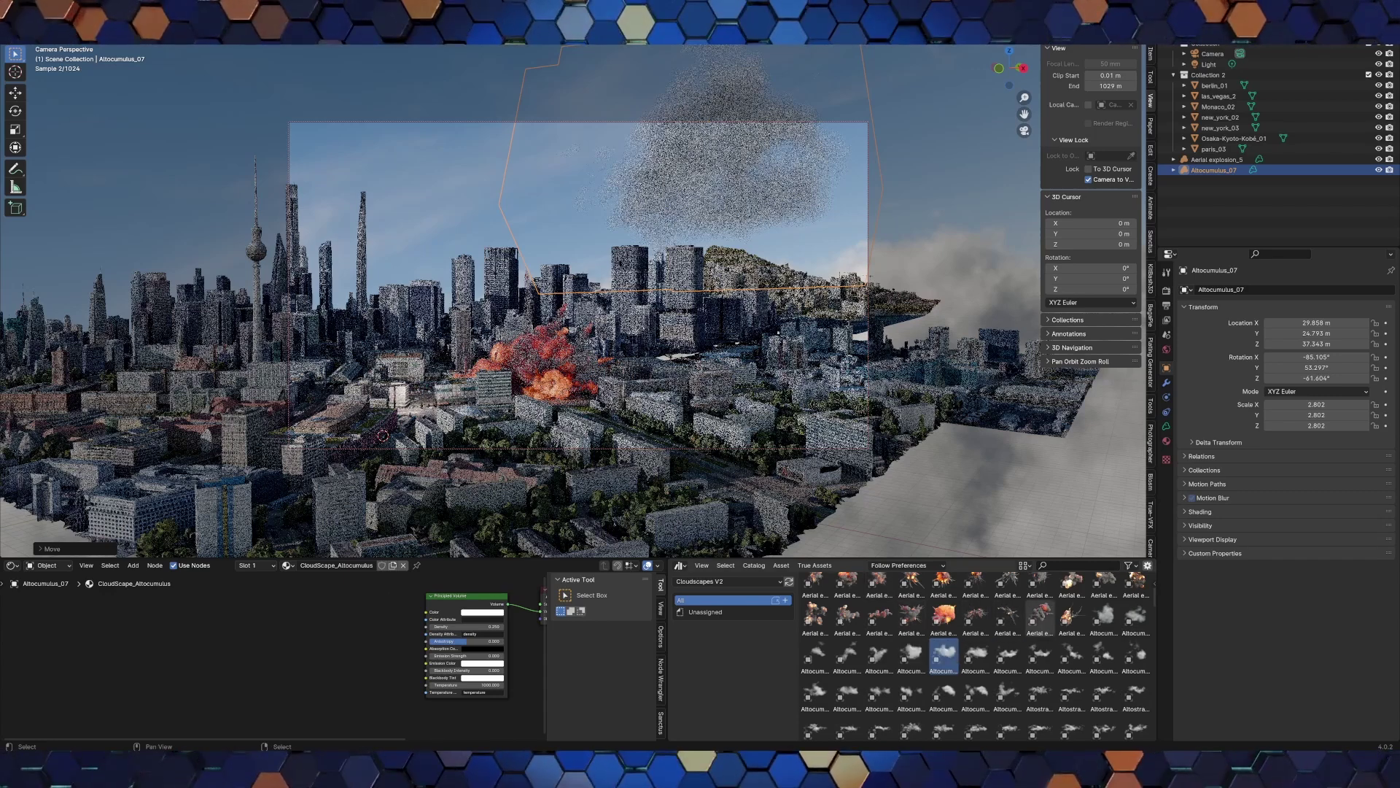
# Place a chimney smoke plume in the city, rotated and shifted up and right beside the skyline.
pyautogui.scroll(1, 1039, 636)
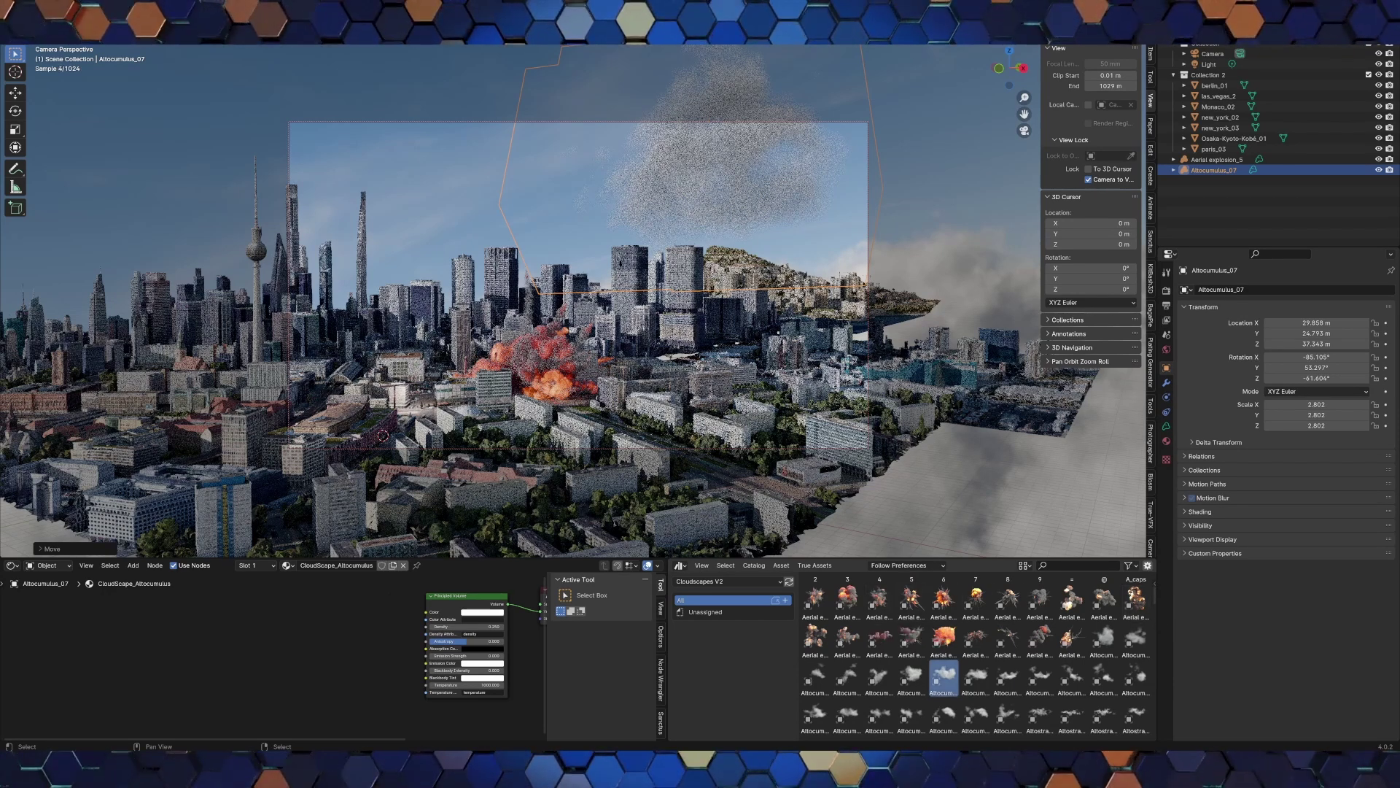
pyautogui.scroll(-3, 976, 671)
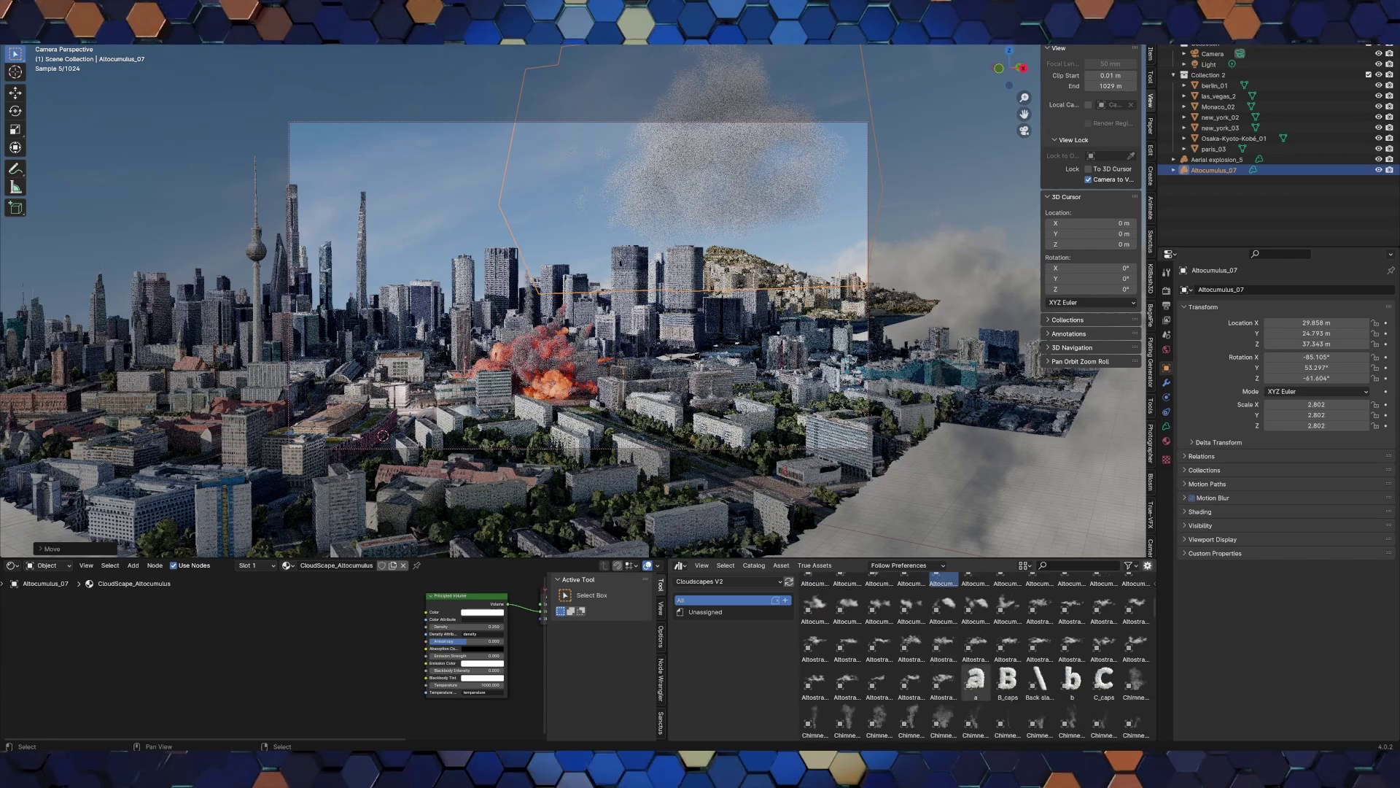
pyautogui.scroll(-1, 976, 682)
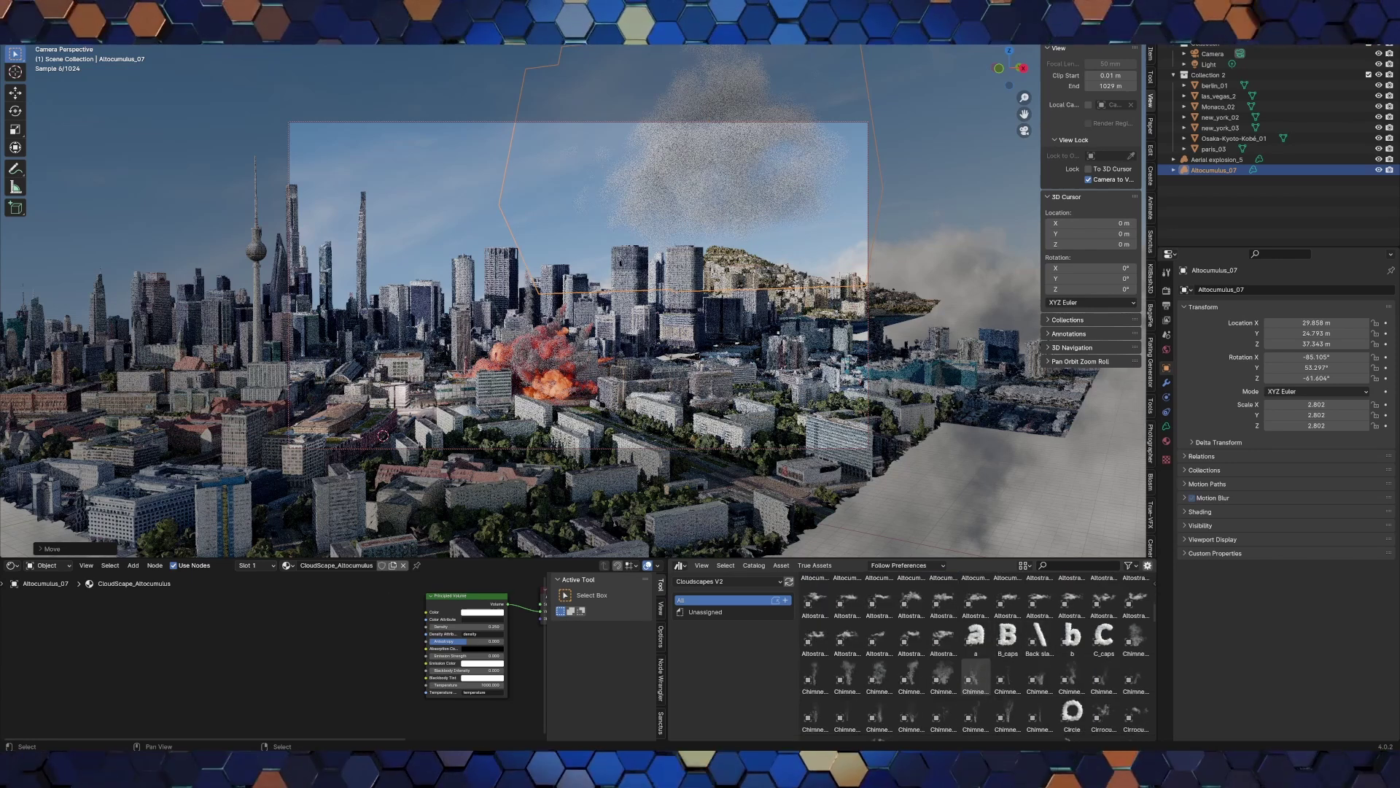
pyautogui.moveTo(944, 678)
pyautogui.mouseDown()
pyautogui.moveTo(408, 299)
pyautogui.moveTo(400, 314)
pyautogui.mouseUp()
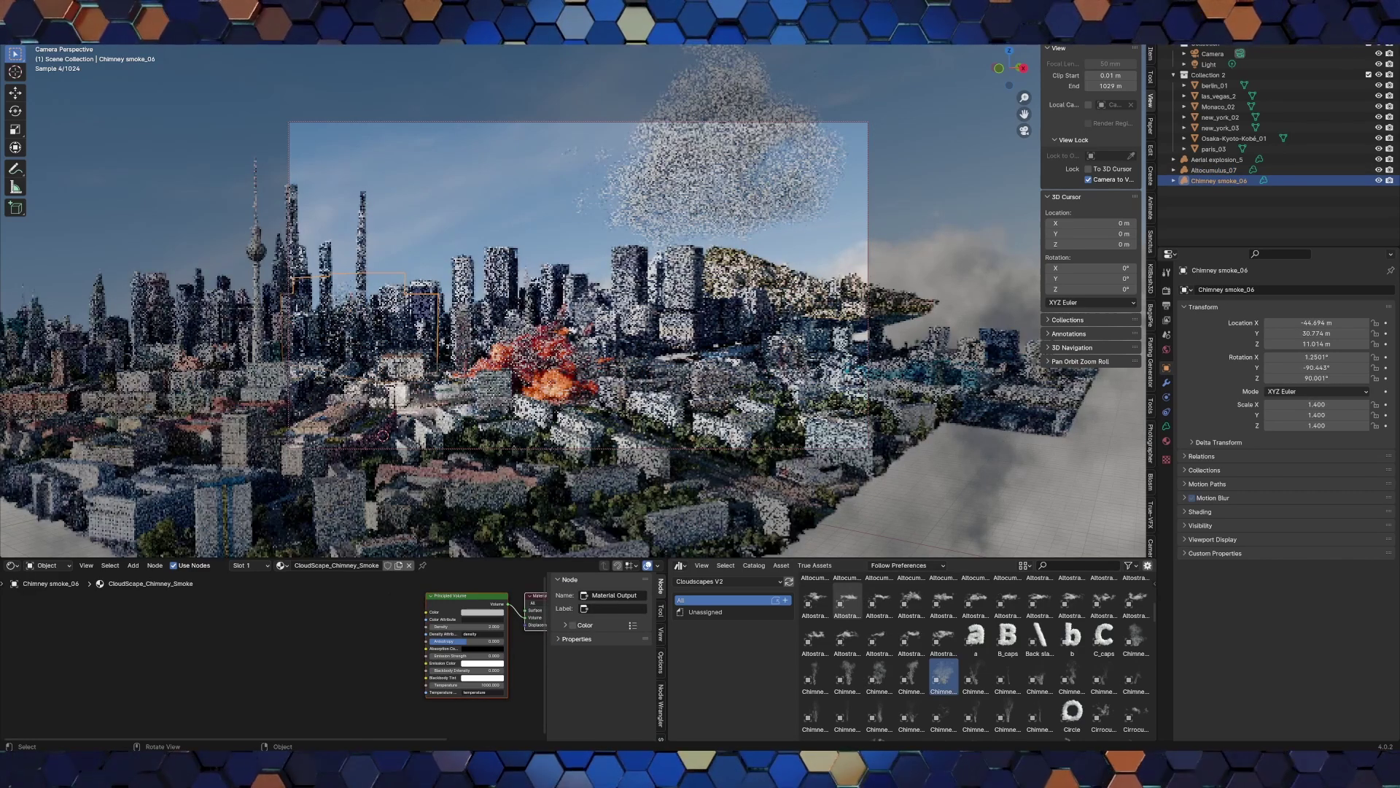
pyautogui.press('r')
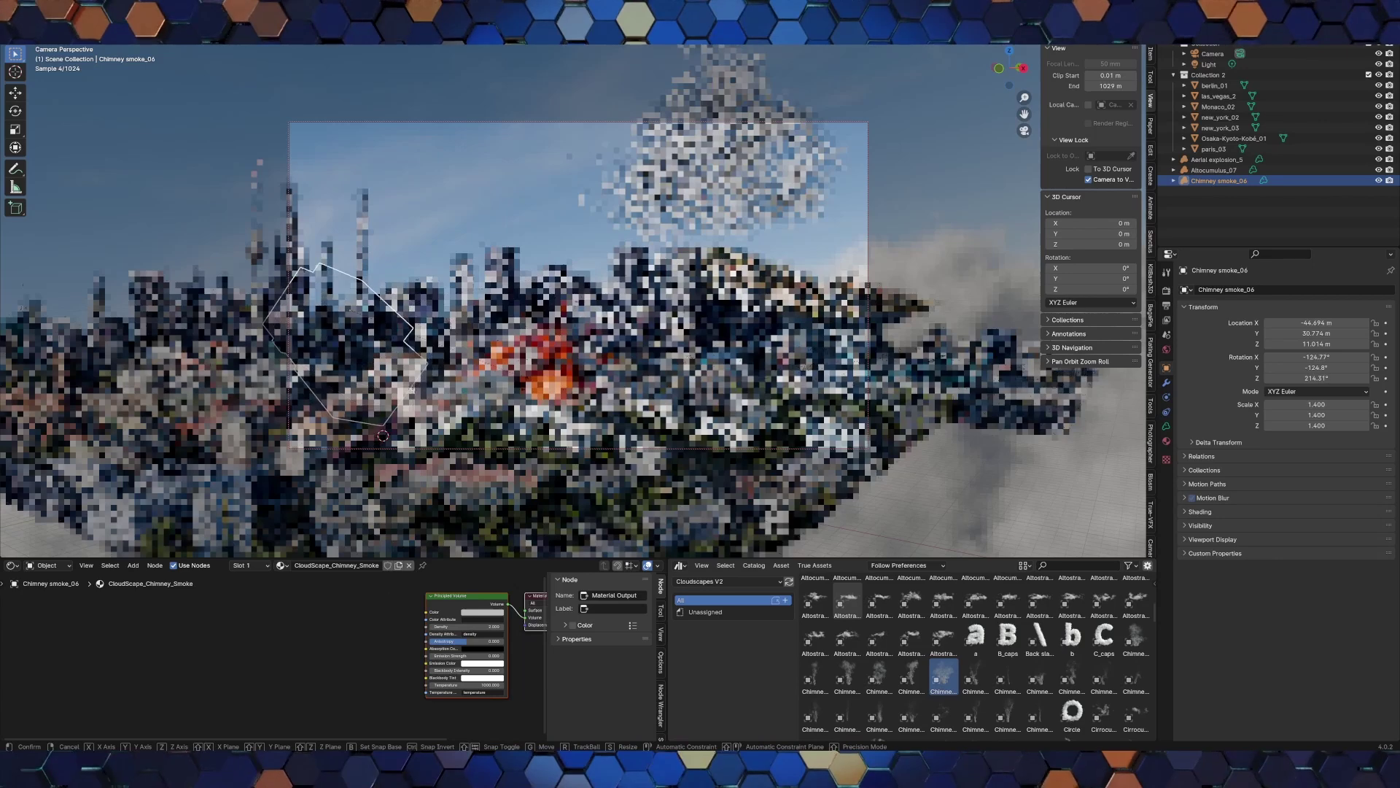
pyautogui.click(383, 436)
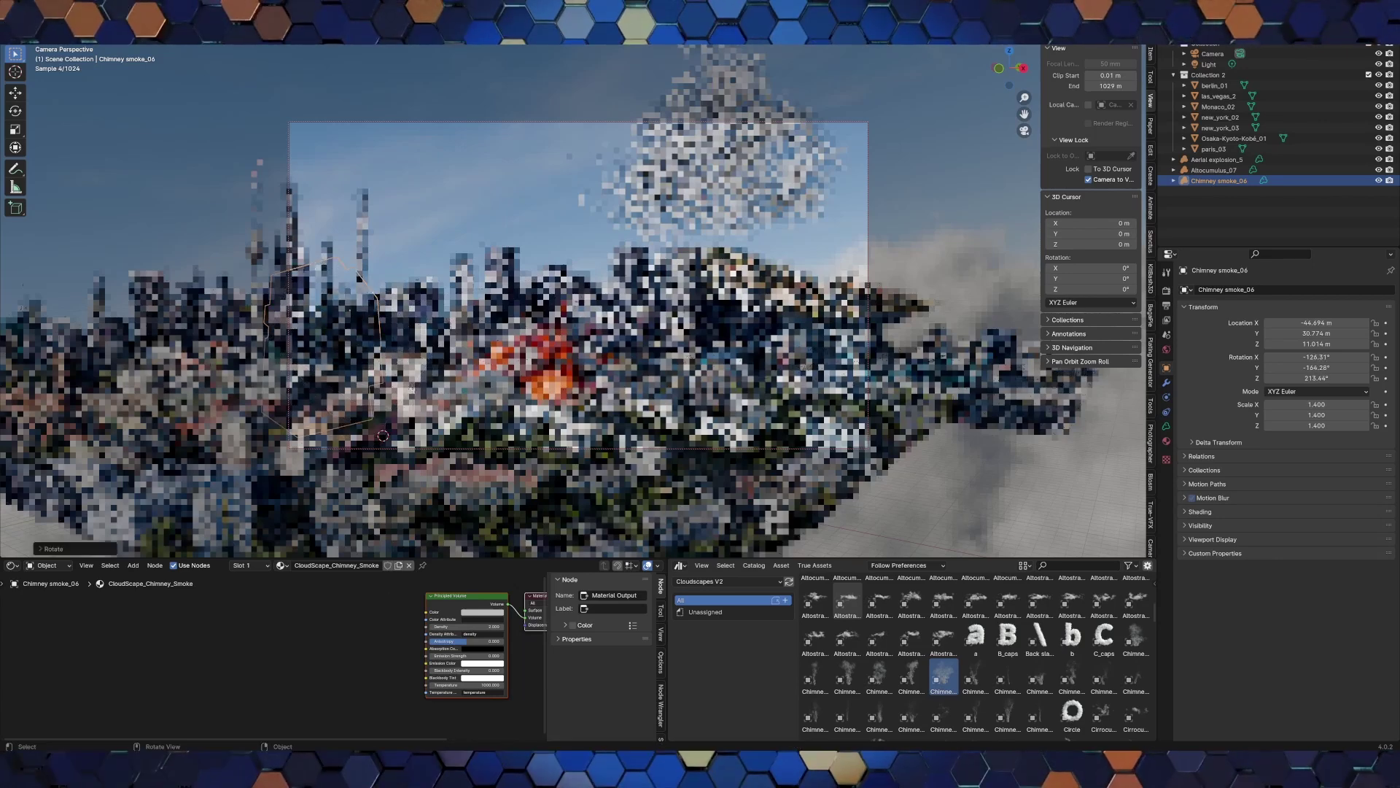
pyautogui.press('g')
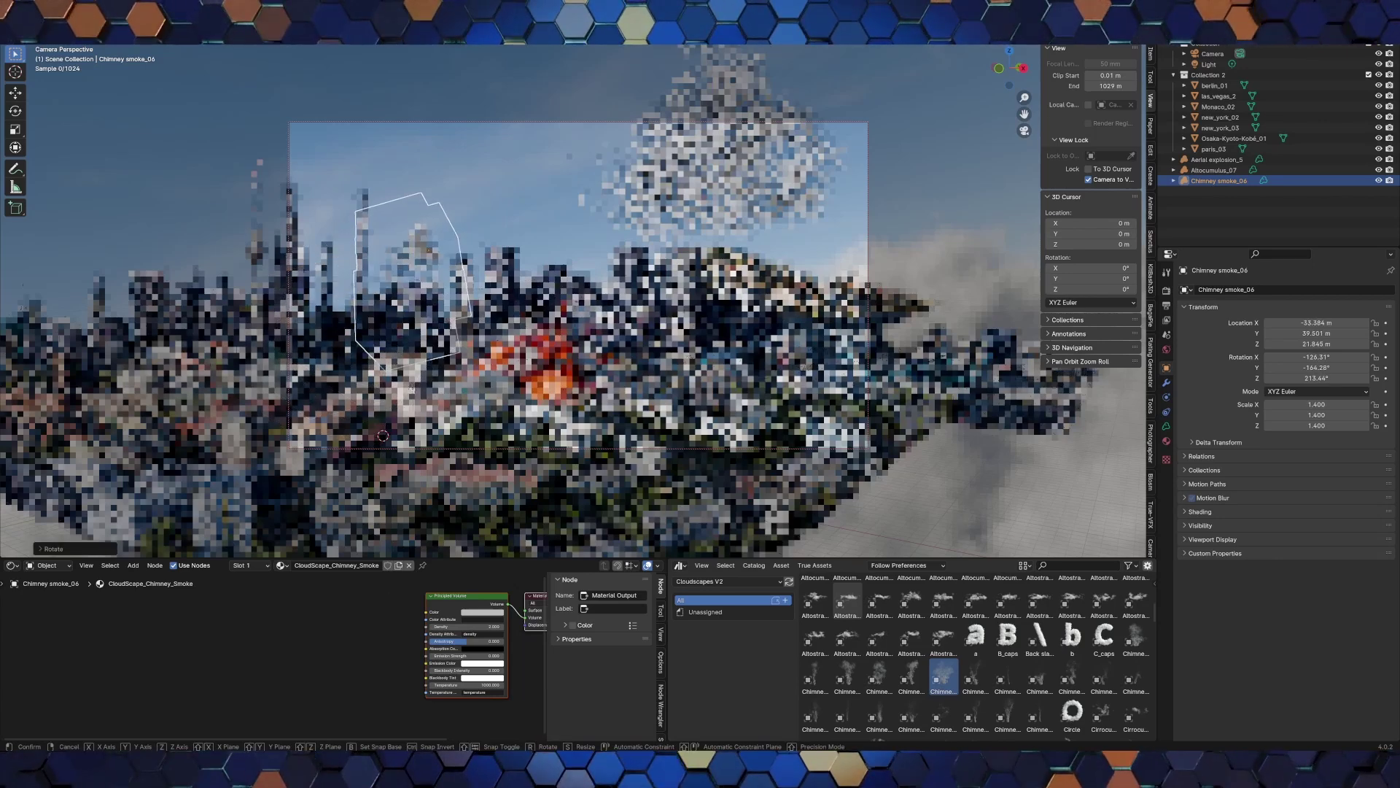
pyautogui.click(382, 435)
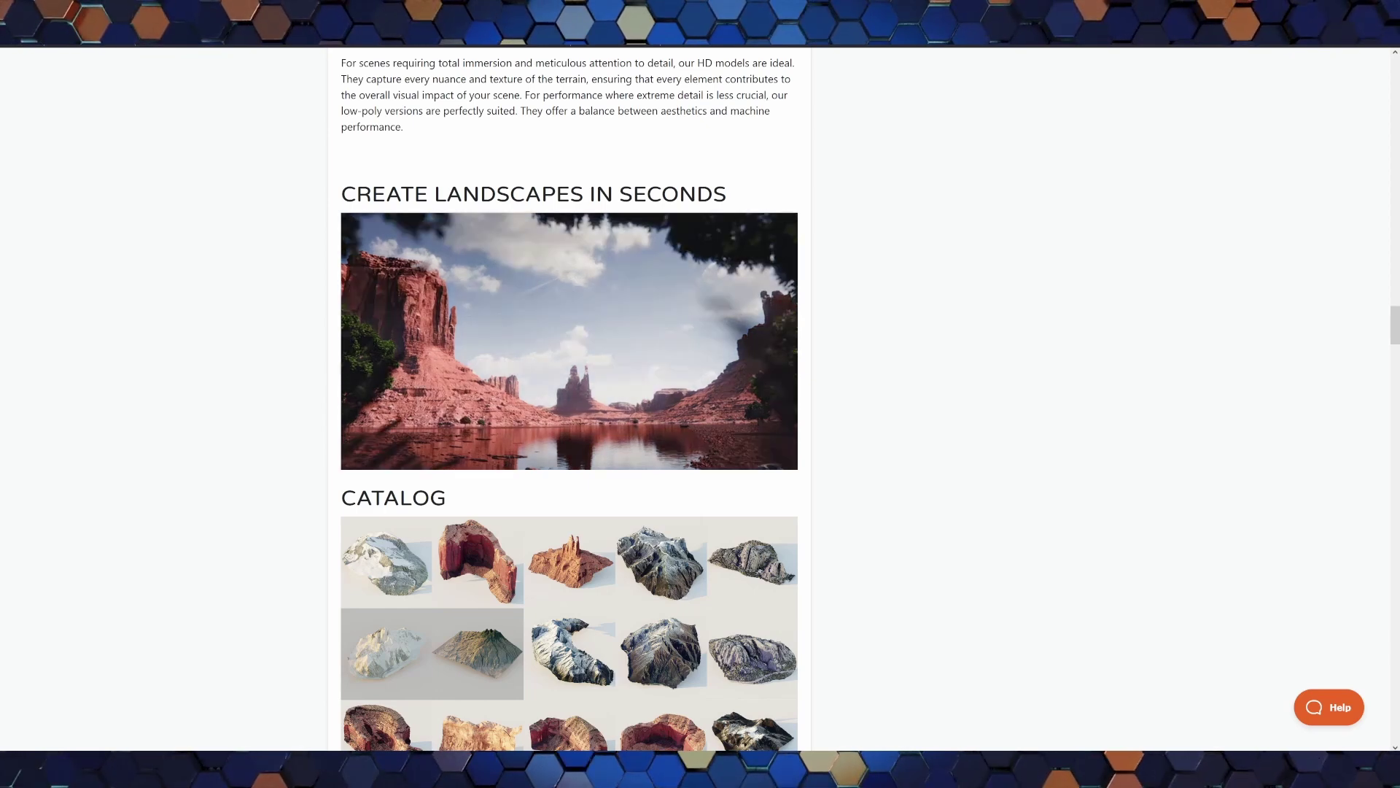
# Scroll past the CATALOG heading to reveal red canyon pieces and mossy boulders.
pyautogui.scroll(-4, 569, 400)
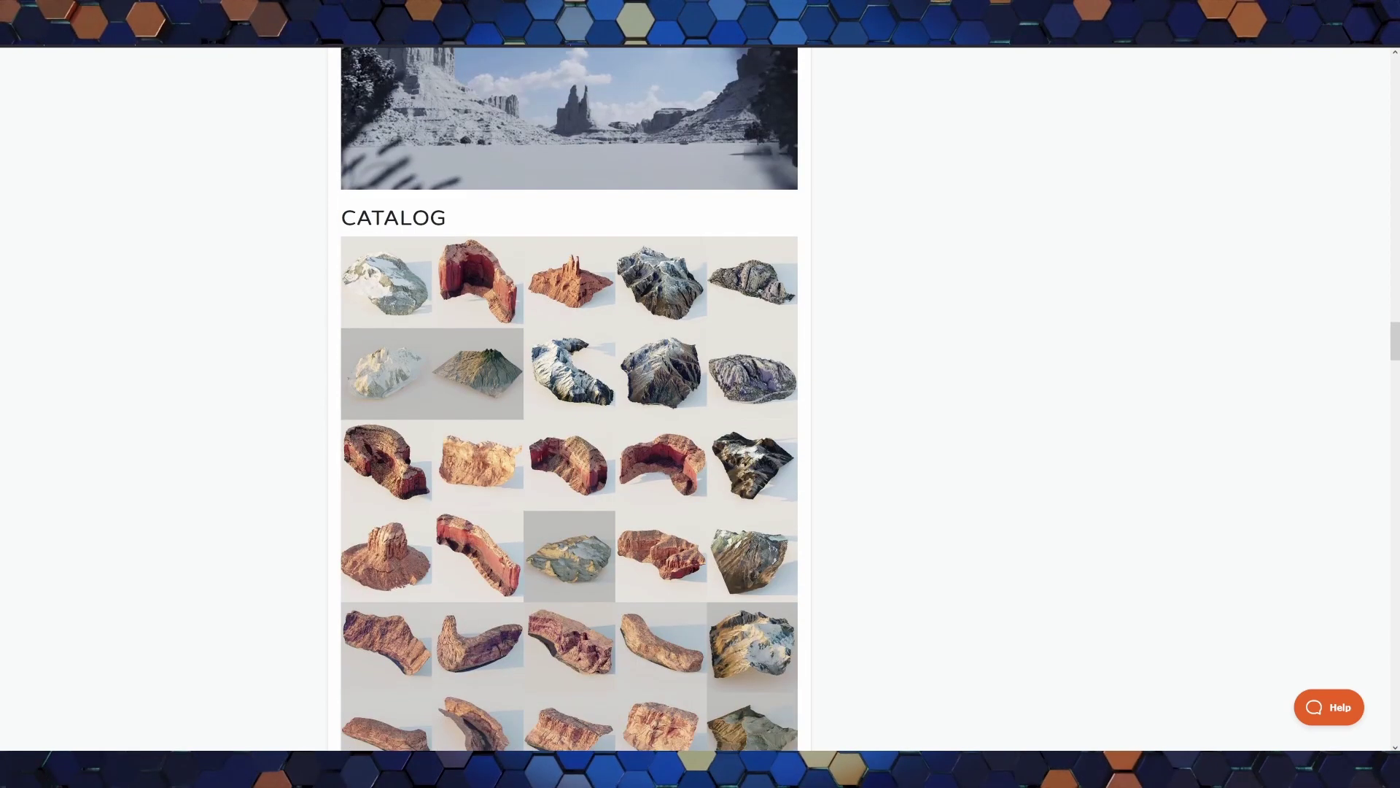
pyautogui.scroll(-4, 568, 400)
pyautogui.scroll(-1, 568, 399)
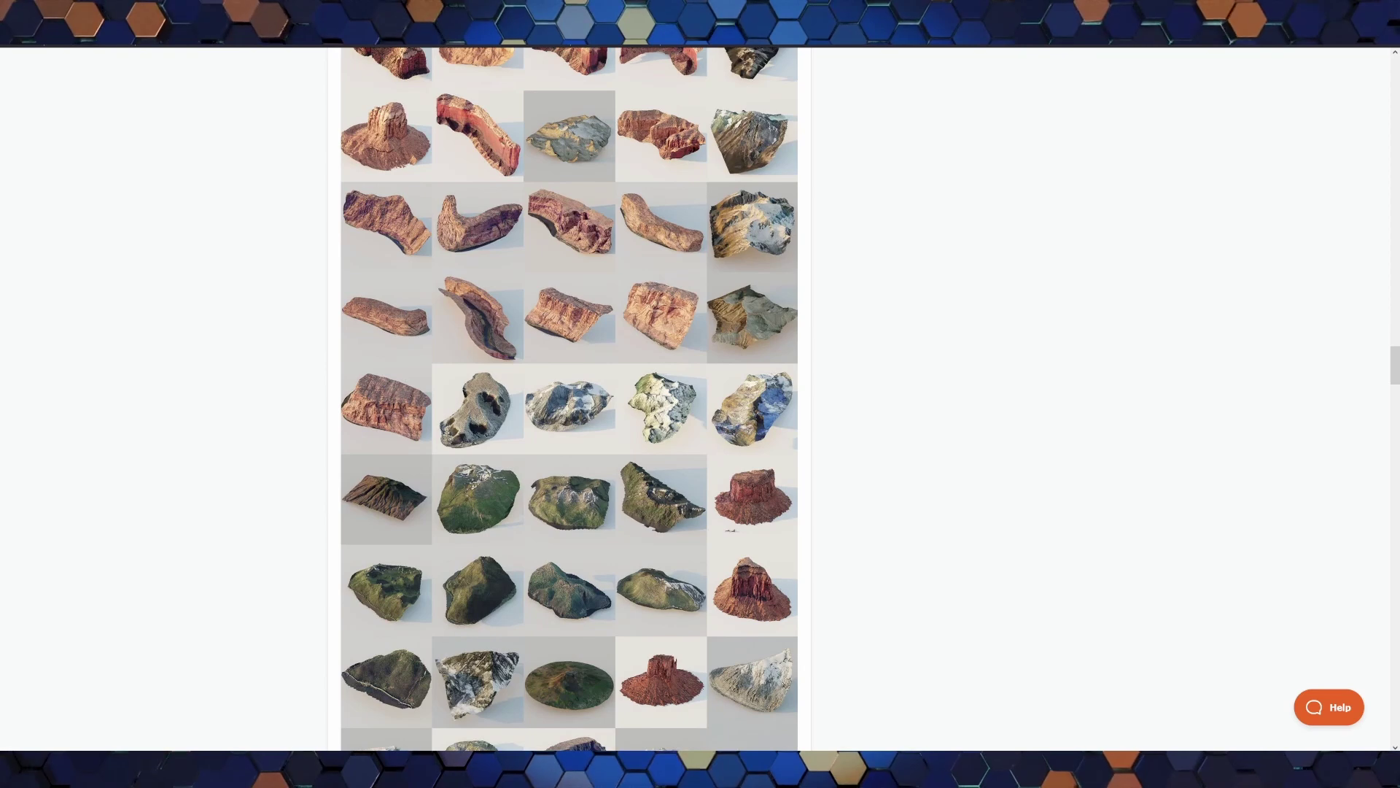